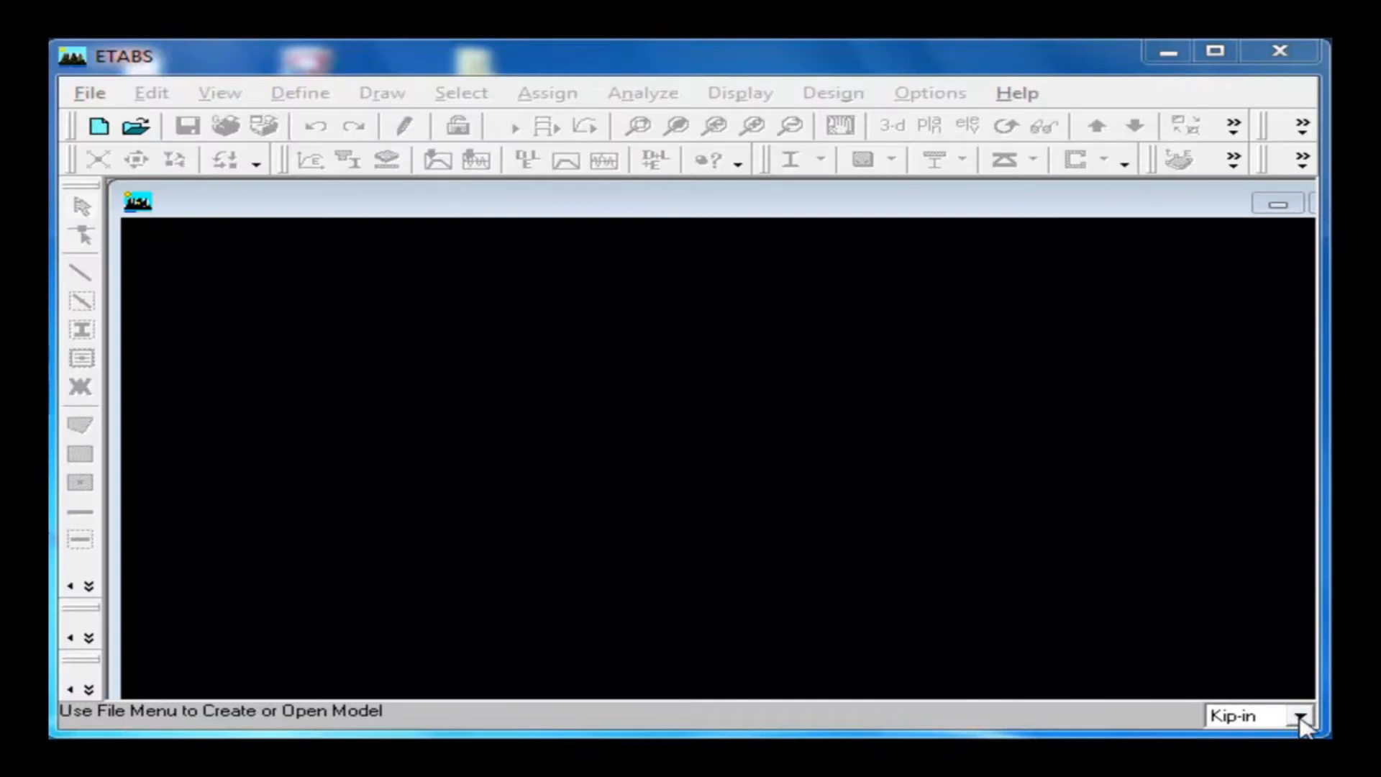
Step: Set the units to Kgf-m and start a new model without initializing it from an existing .edb file
{"action": "left_click", "coordinate": [1299, 717]}
{"action": "left_click", "coordinate": [1250, 658]}
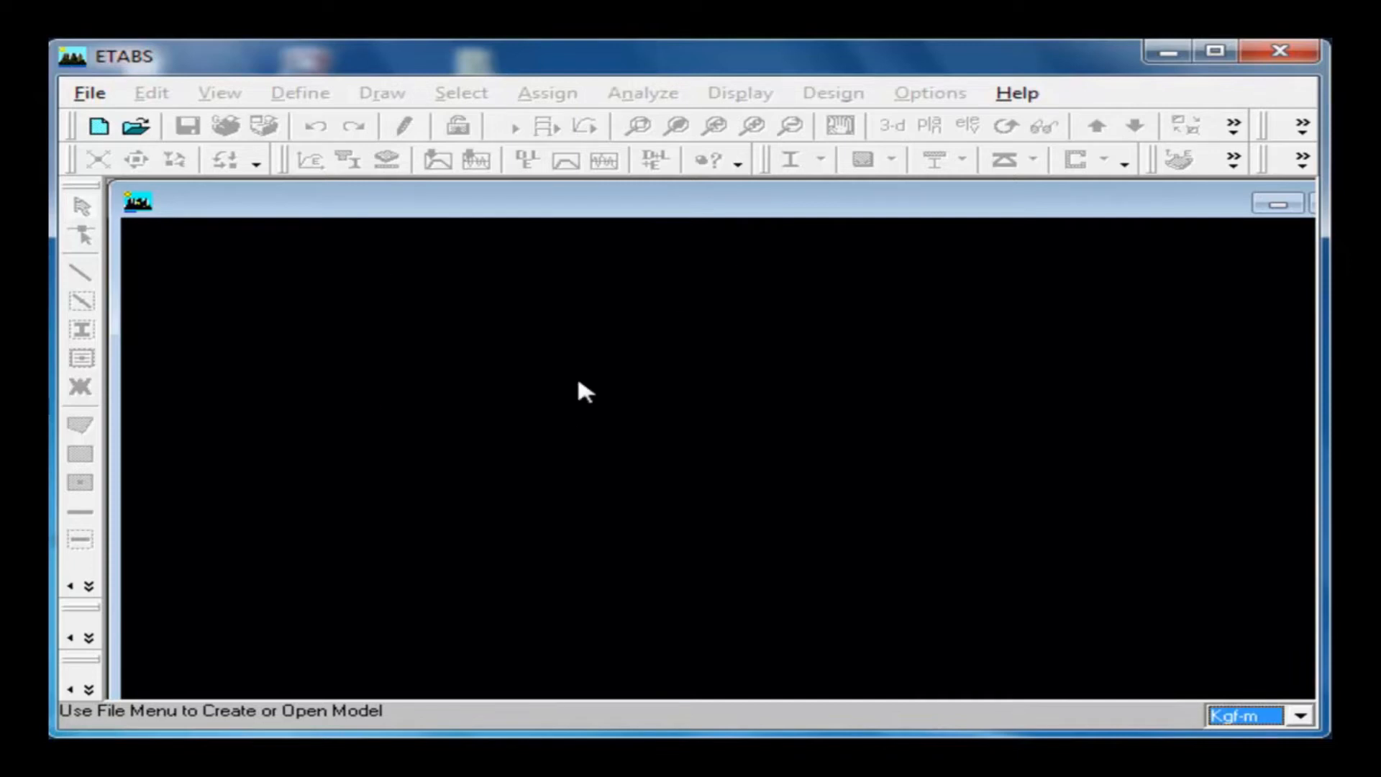
{"action": "left_click", "coordinate": [99, 93]}
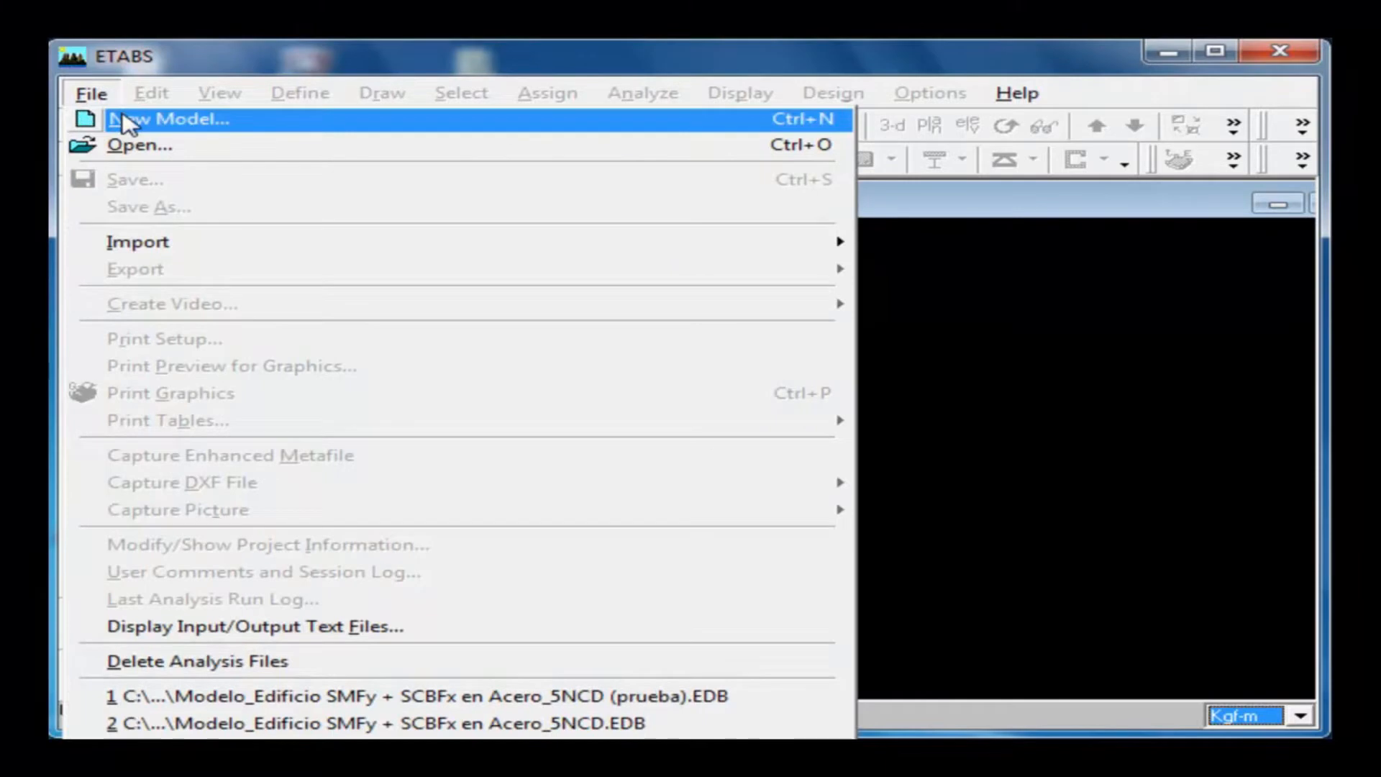
{"action": "left_click", "coordinate": [133, 120]}
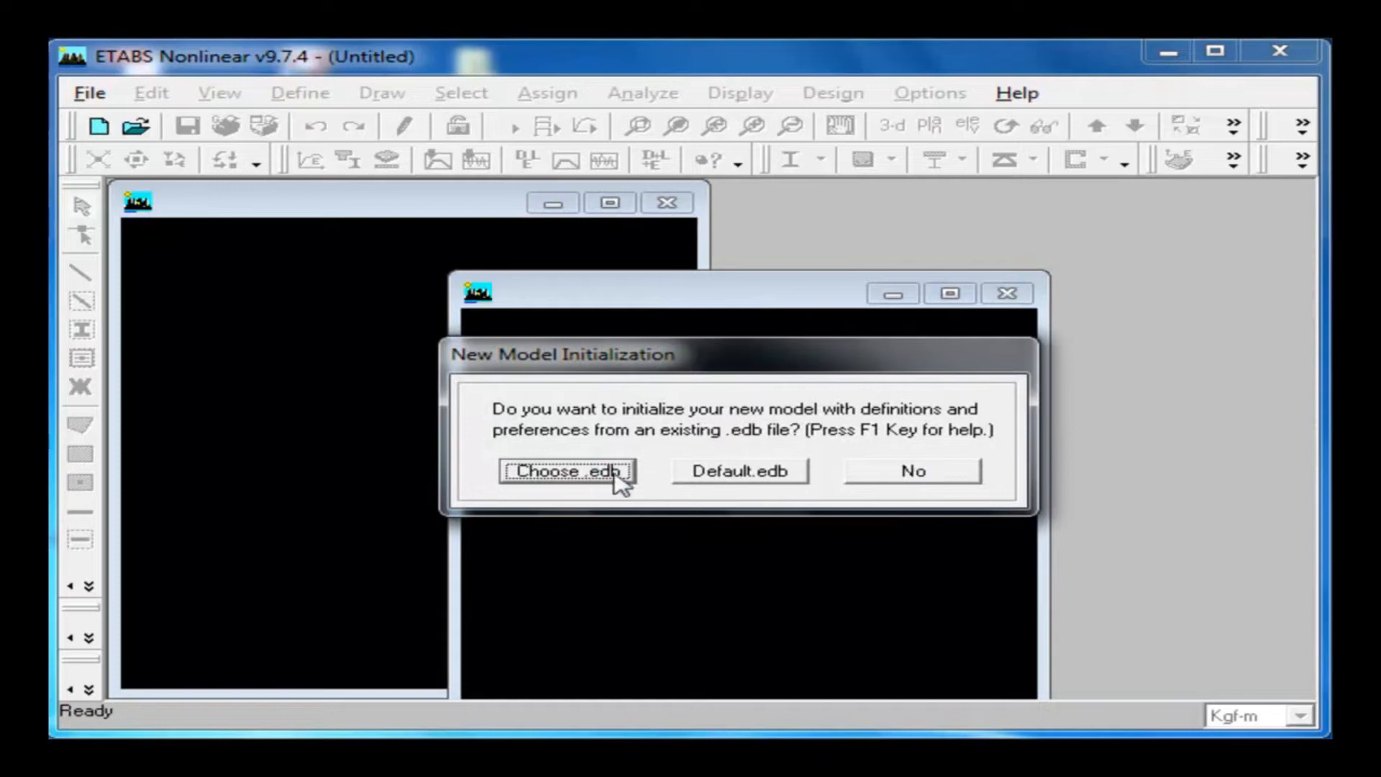
{"action": "left_click", "coordinate": [924, 473]}
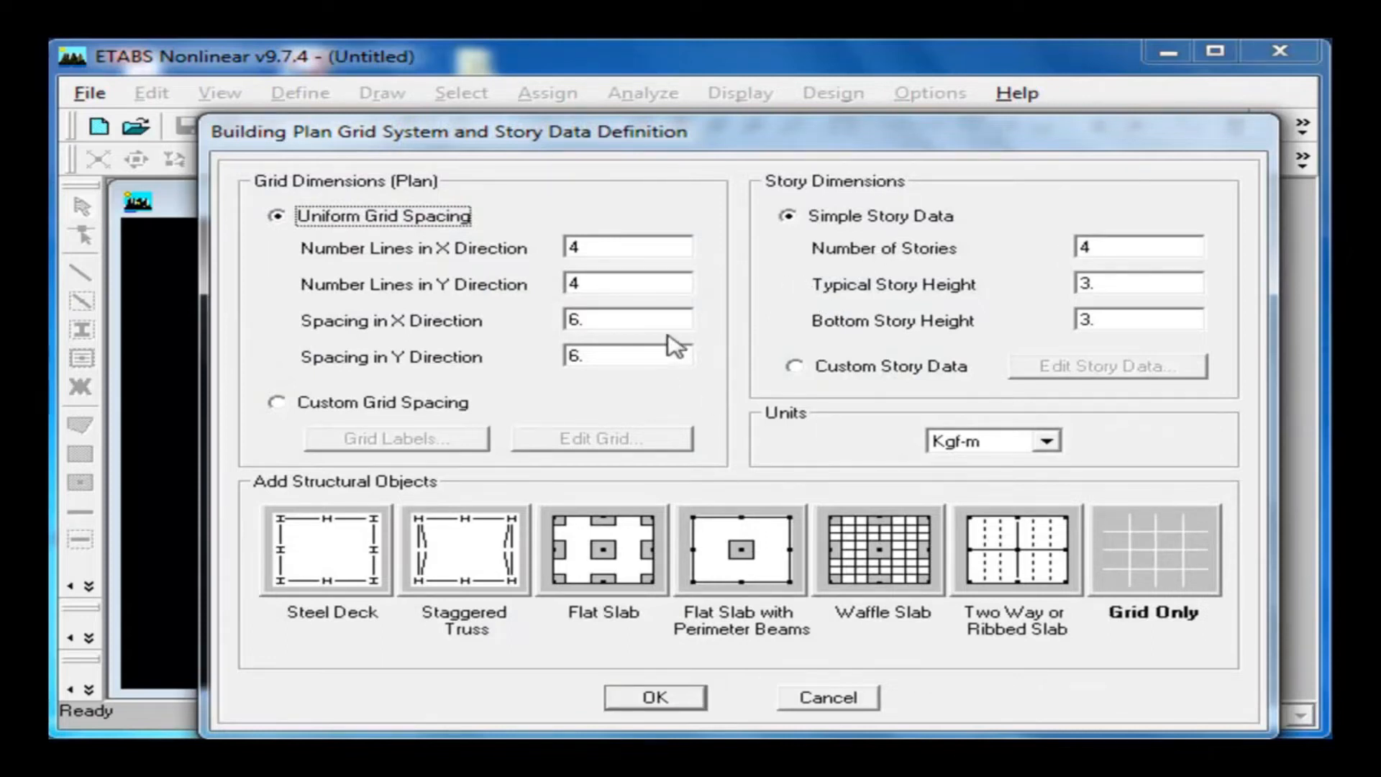
Step: Define the uniform plan grid with 2 lines in X, 1 line in Y, 10.5 m X spacing and 1 m Y spacing
{"action": "left_click", "coordinate": [620, 248]}
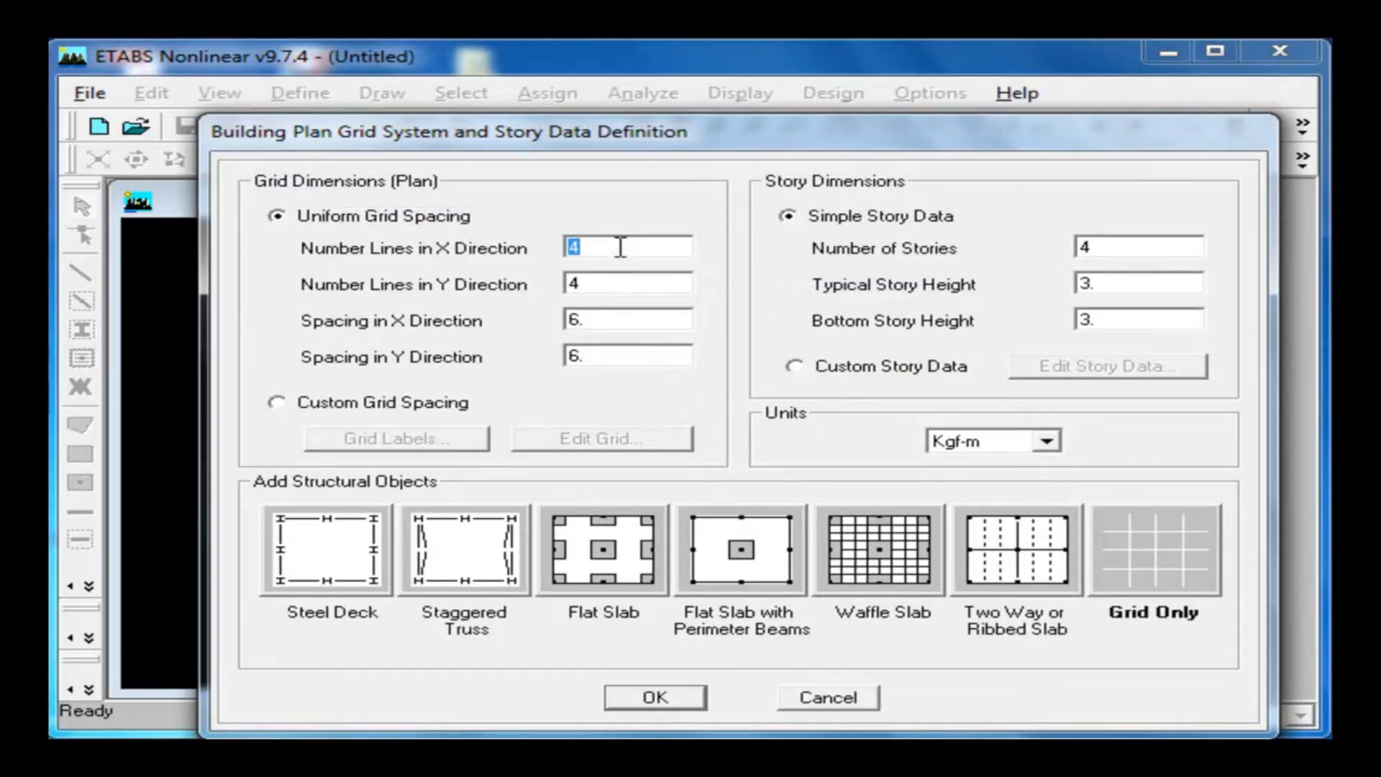
{"action": "type", "text": "2"}
{"action": "left_click", "coordinate": [606, 283]}
{"action": "type", "text": "1"}
{"action": "left_click", "coordinate": [606, 319]}
{"action": "type", "text": "10.5"}
{"action": "left_click", "coordinate": [638, 353]}
{"action": "type", "text": "1"}
Step: Set 6 stories with typical and bottom story heights of 4 m, and create the model as Grid Only
{"action": "left_click", "coordinate": [1184, 253]}
{"action": "type", "text": "6"}
{"action": "left_click", "coordinate": [1153, 280]}
{"action": "type", "text": "4"}
{"action": "left_click", "coordinate": [1137, 319]}
{"action": "type", "text": "4"}
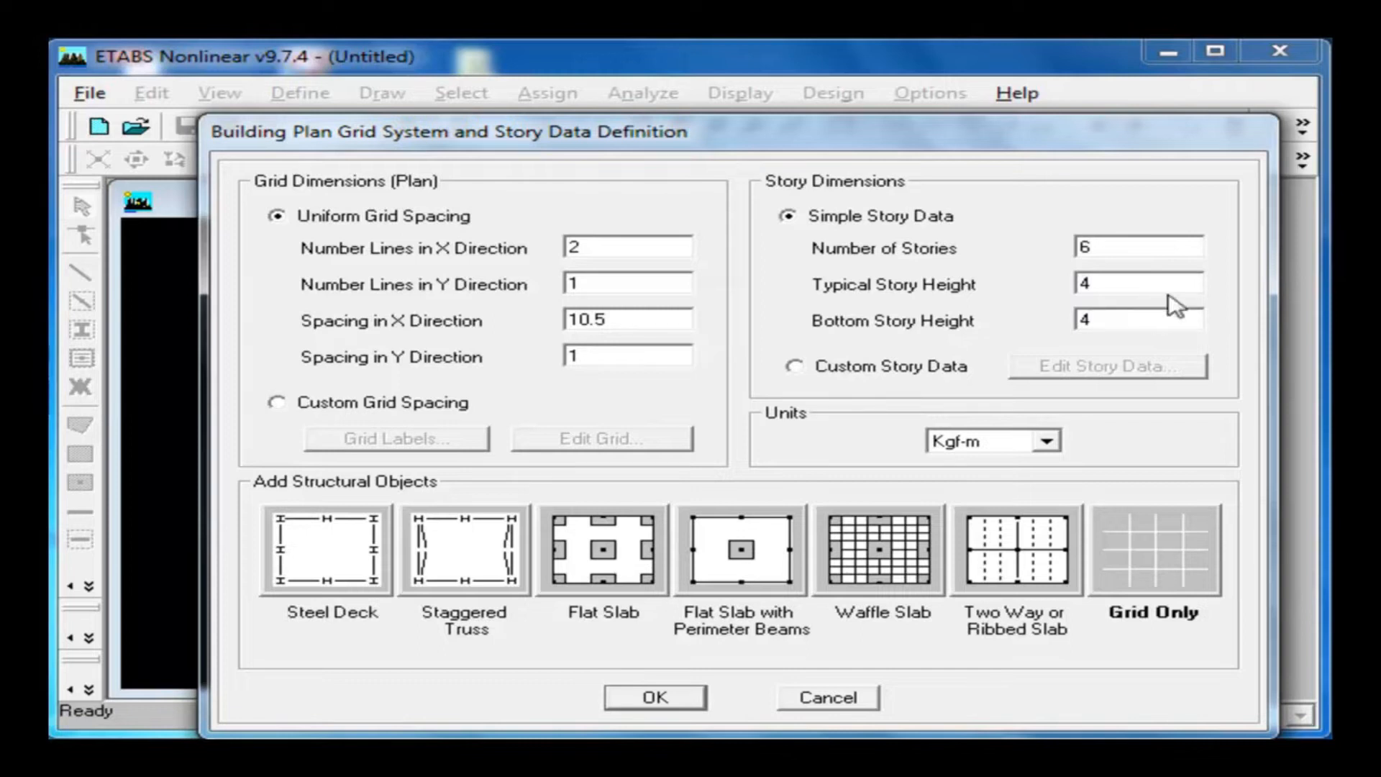
{"action": "left_click", "coordinate": [1179, 575]}
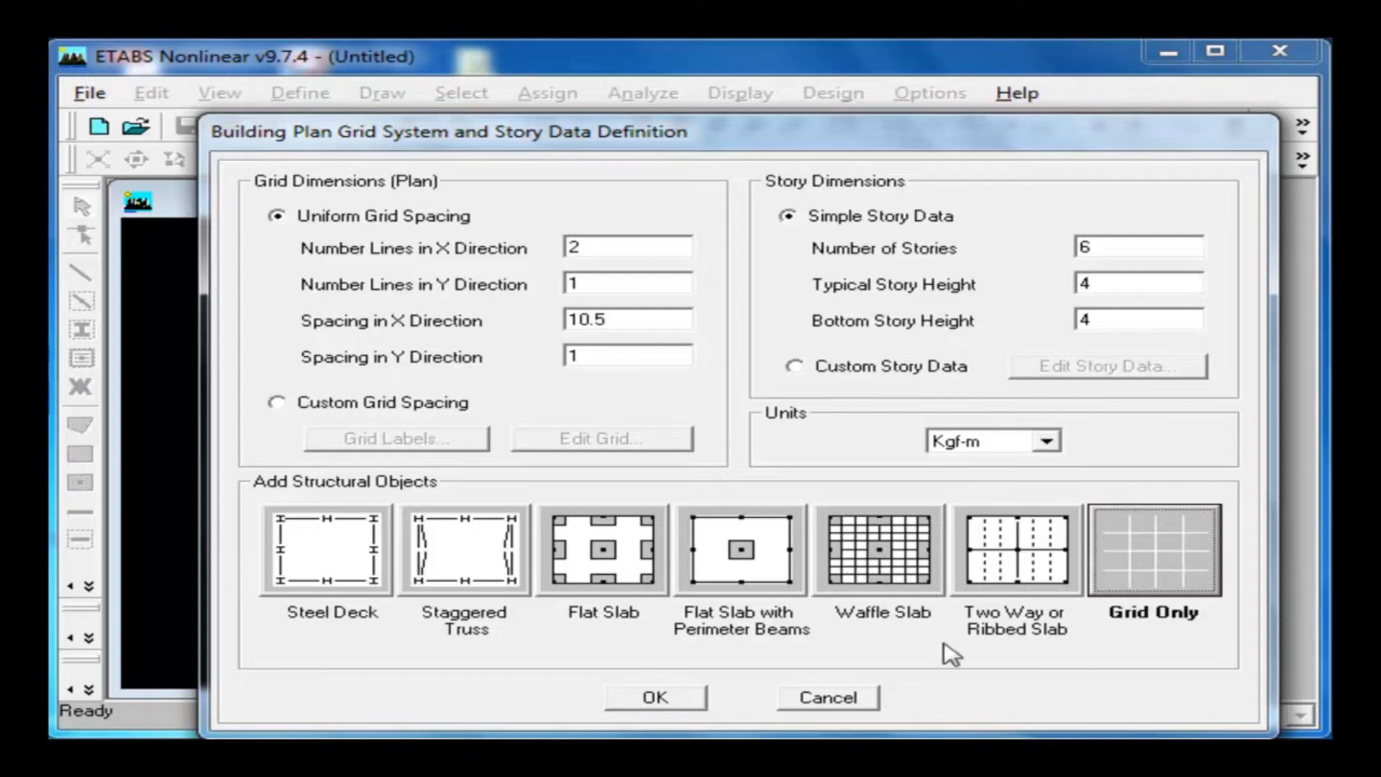
{"action": "left_click", "coordinate": [657, 699]}
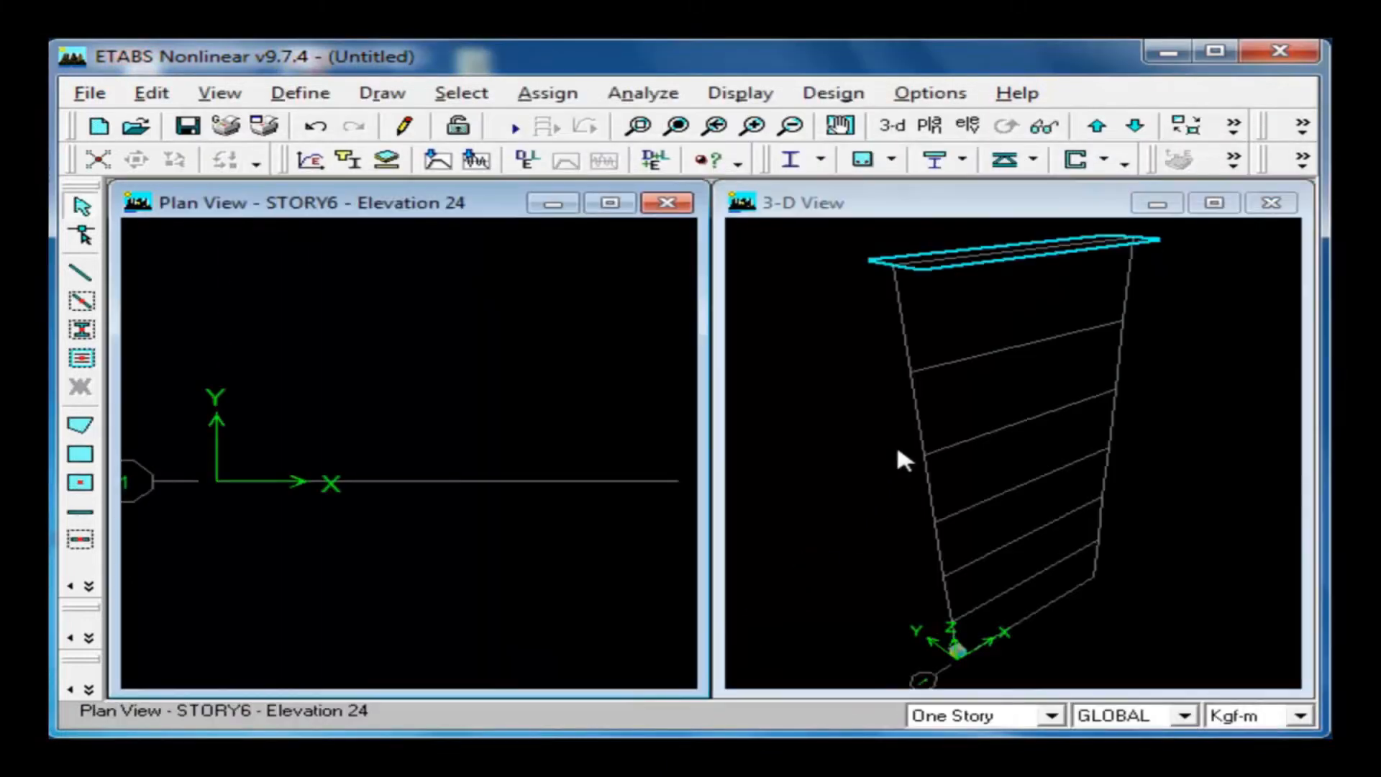
Step: Close the 3-D view and display elevation 1 in the remaining window
{"action": "left_click", "coordinate": [1267, 205]}
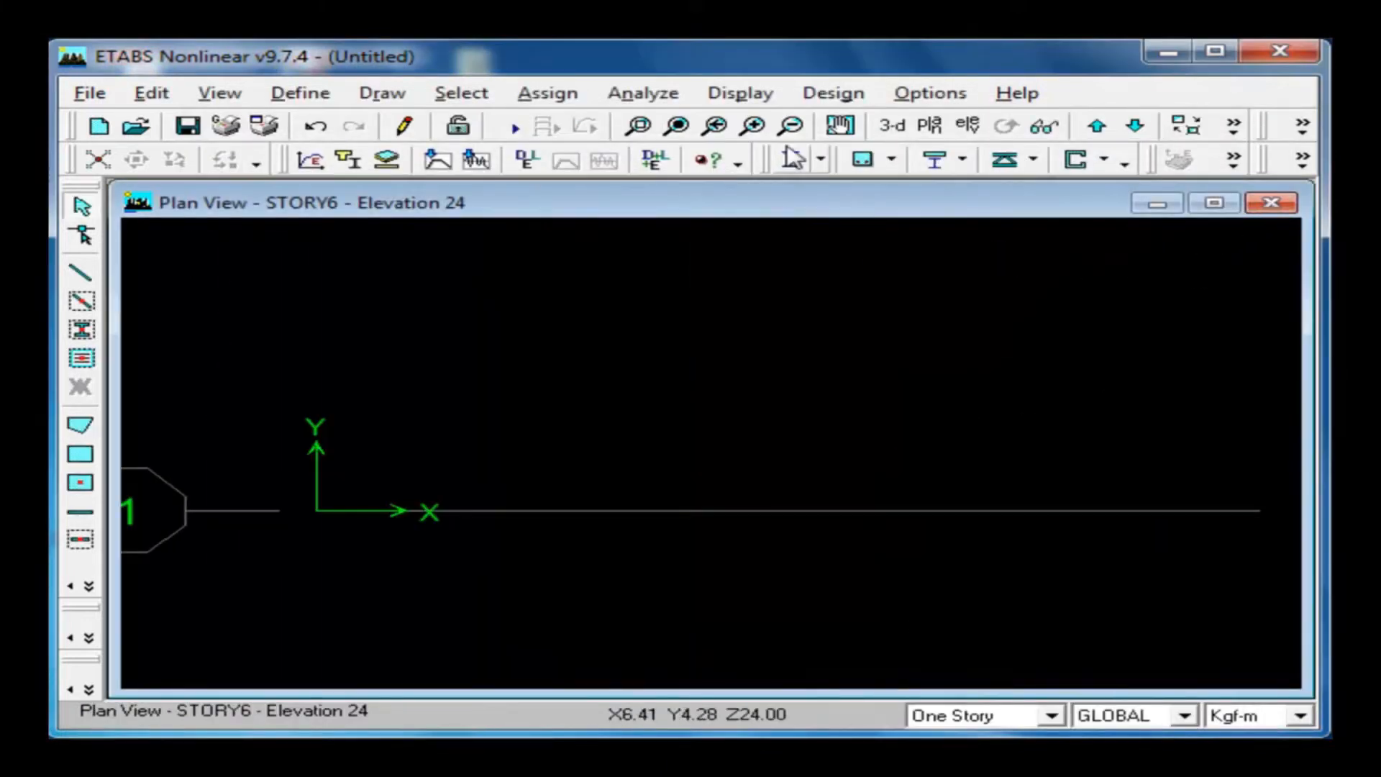
{"action": "left_click", "coordinate": [968, 127]}
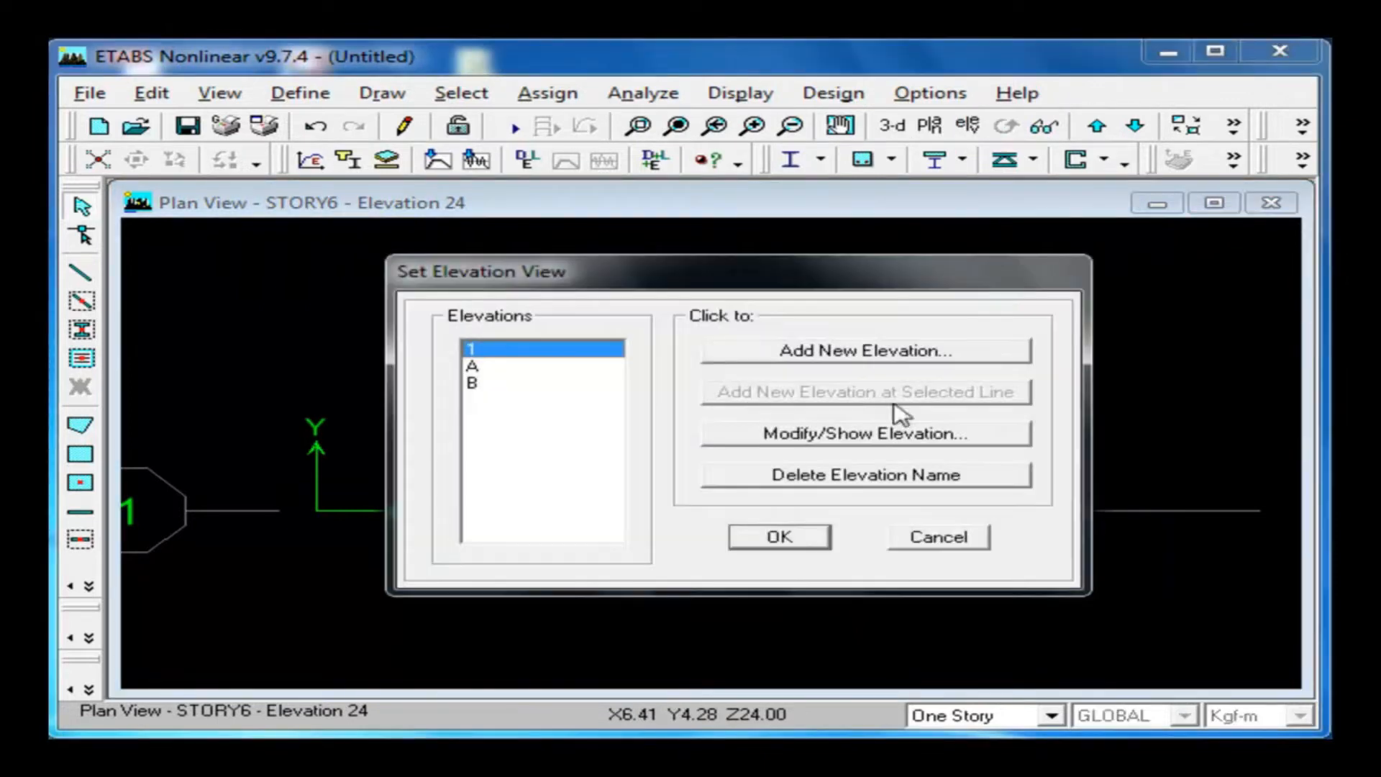
{"action": "left_click", "coordinate": [779, 538]}
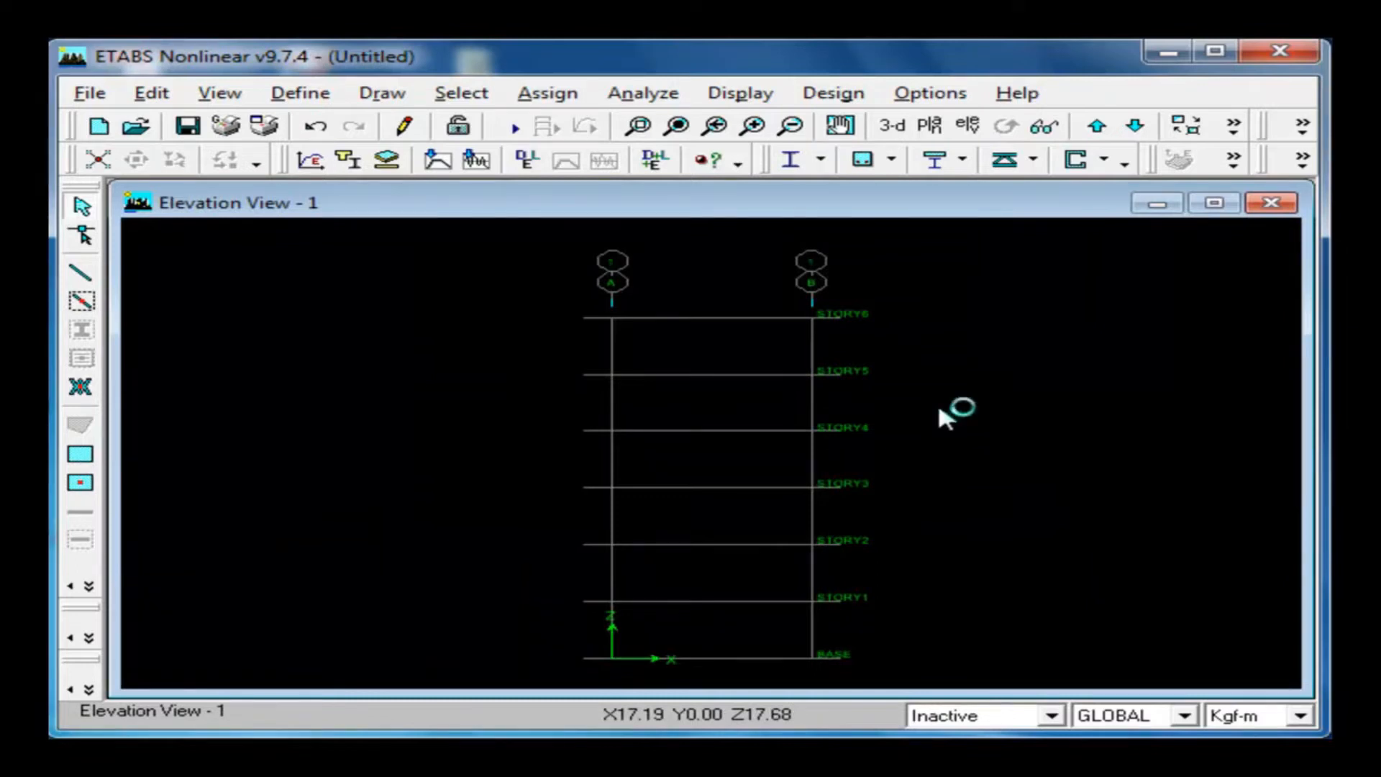
{"action": "left_click", "coordinate": [840, 126]}
{"action": "left_click_drag", "start_coordinate": [943, 309], "coordinate": [927, 306]}
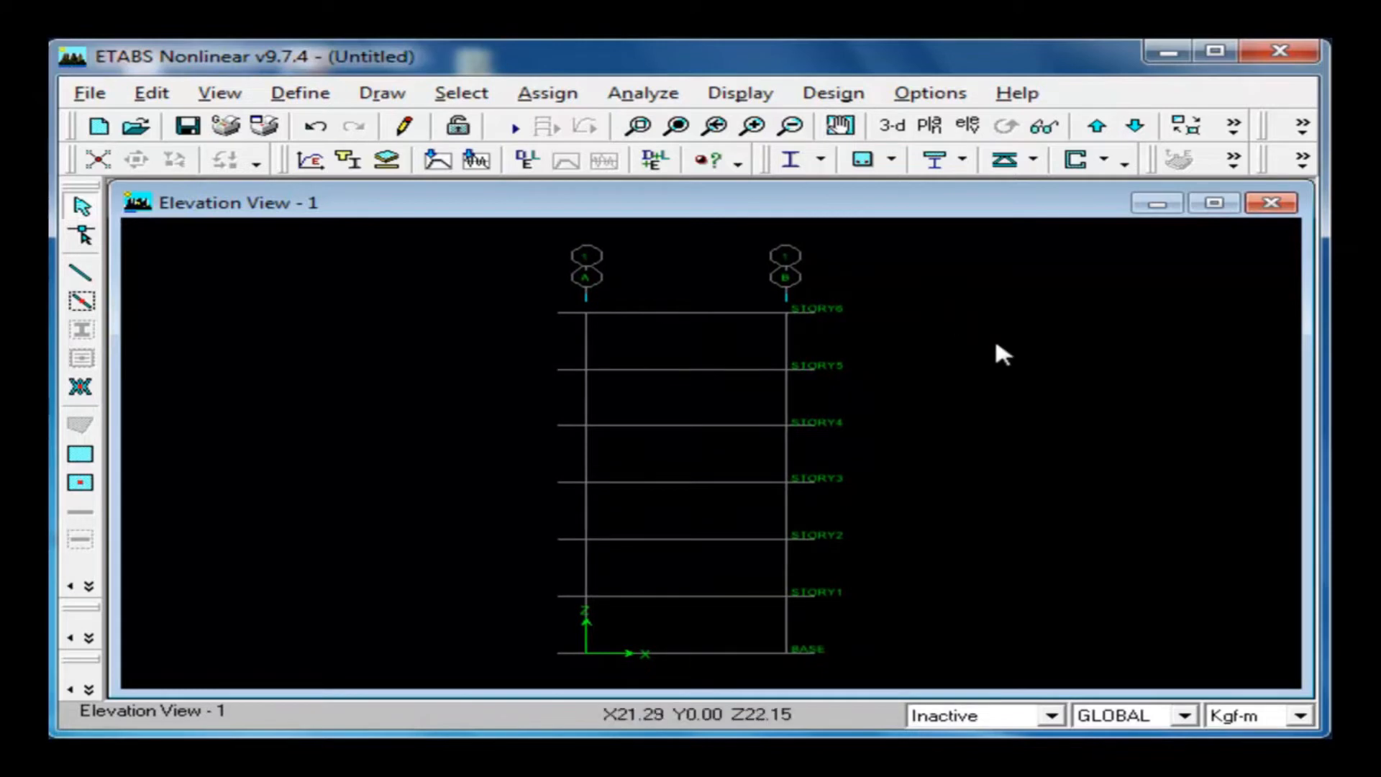
Step: Change the model units to Kgf-cm
{"action": "left_click", "coordinate": [1255, 714]}
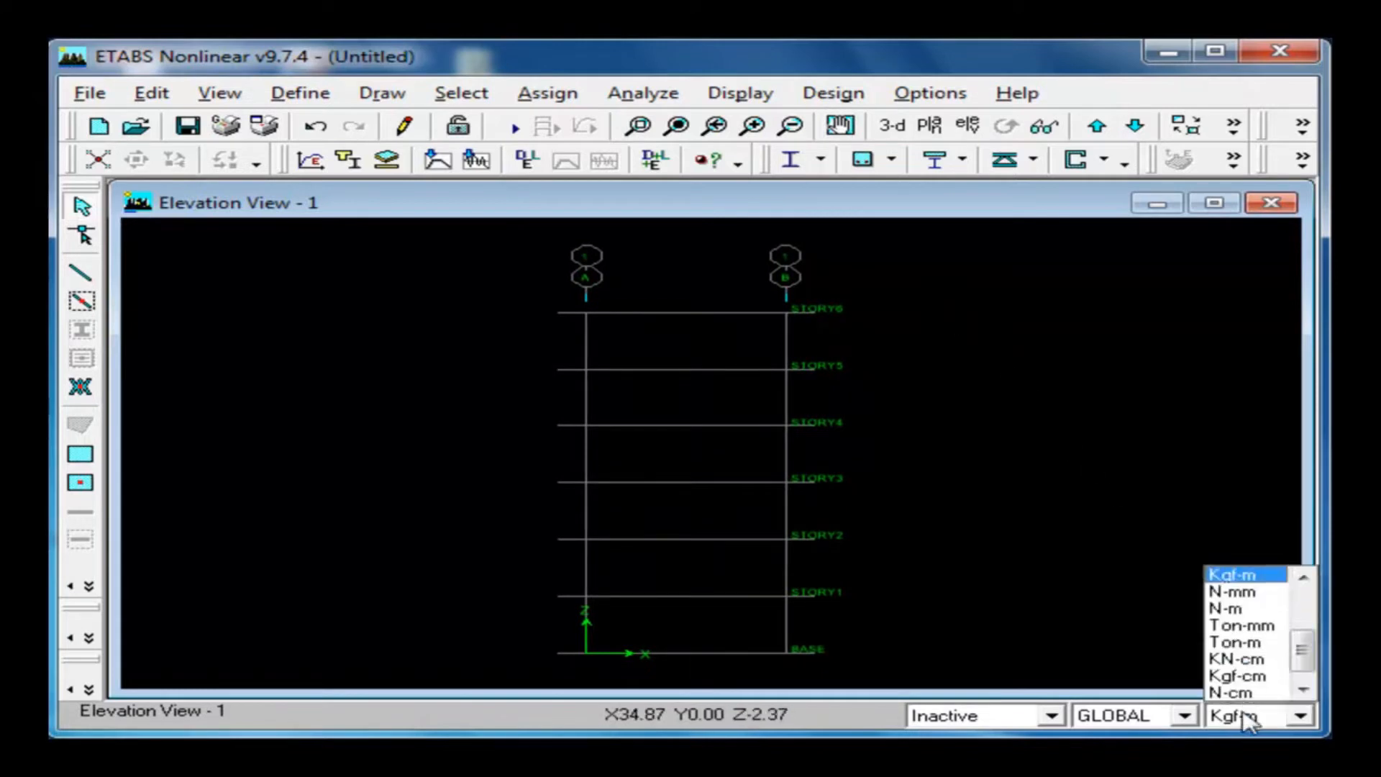
{"action": "left_click", "coordinate": [1257, 685]}
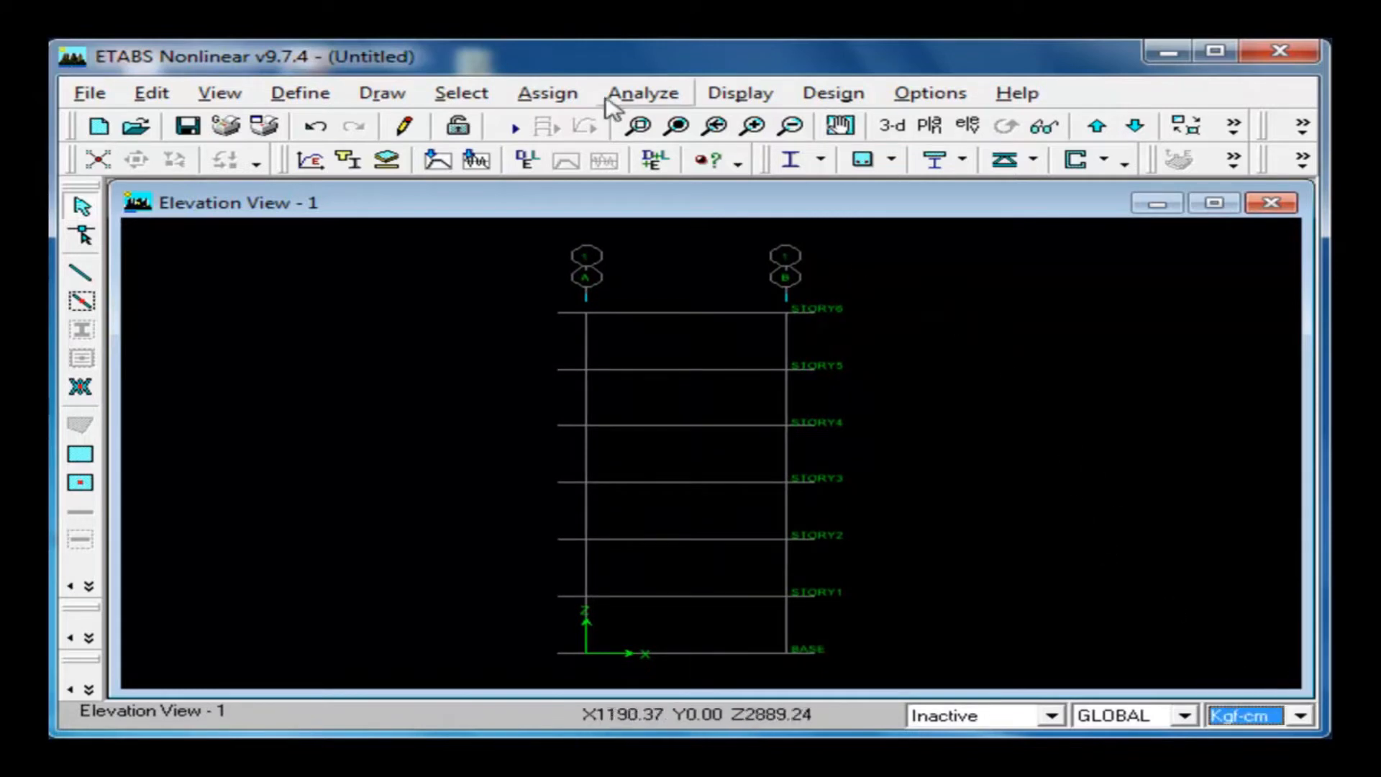
{"action": "left_click", "coordinate": [840, 126]}
{"action": "left_click_drag", "start_coordinate": [863, 284], "coordinate": [852, 282]}
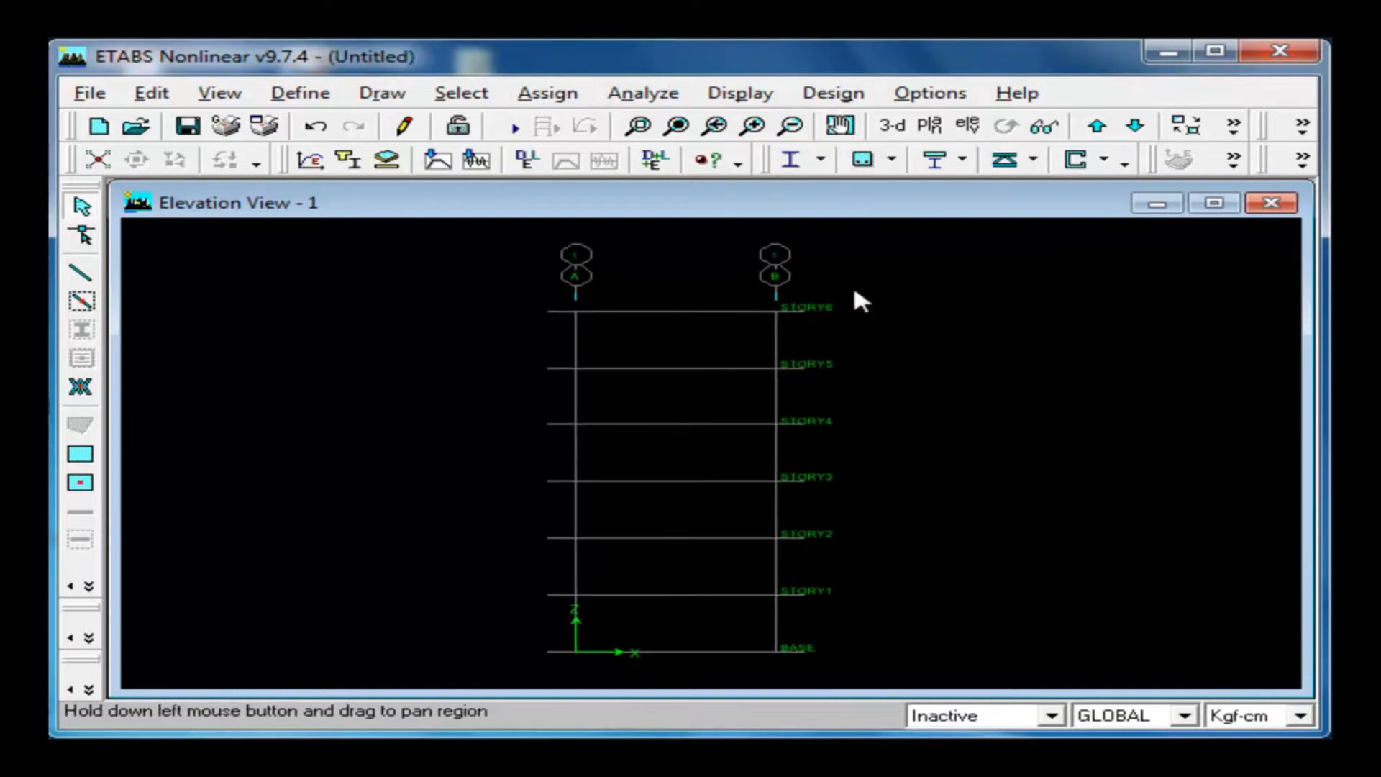
Step: Open the STEEL material definition for modification and rename it A36
{"action": "left_click", "coordinate": [302, 94]}
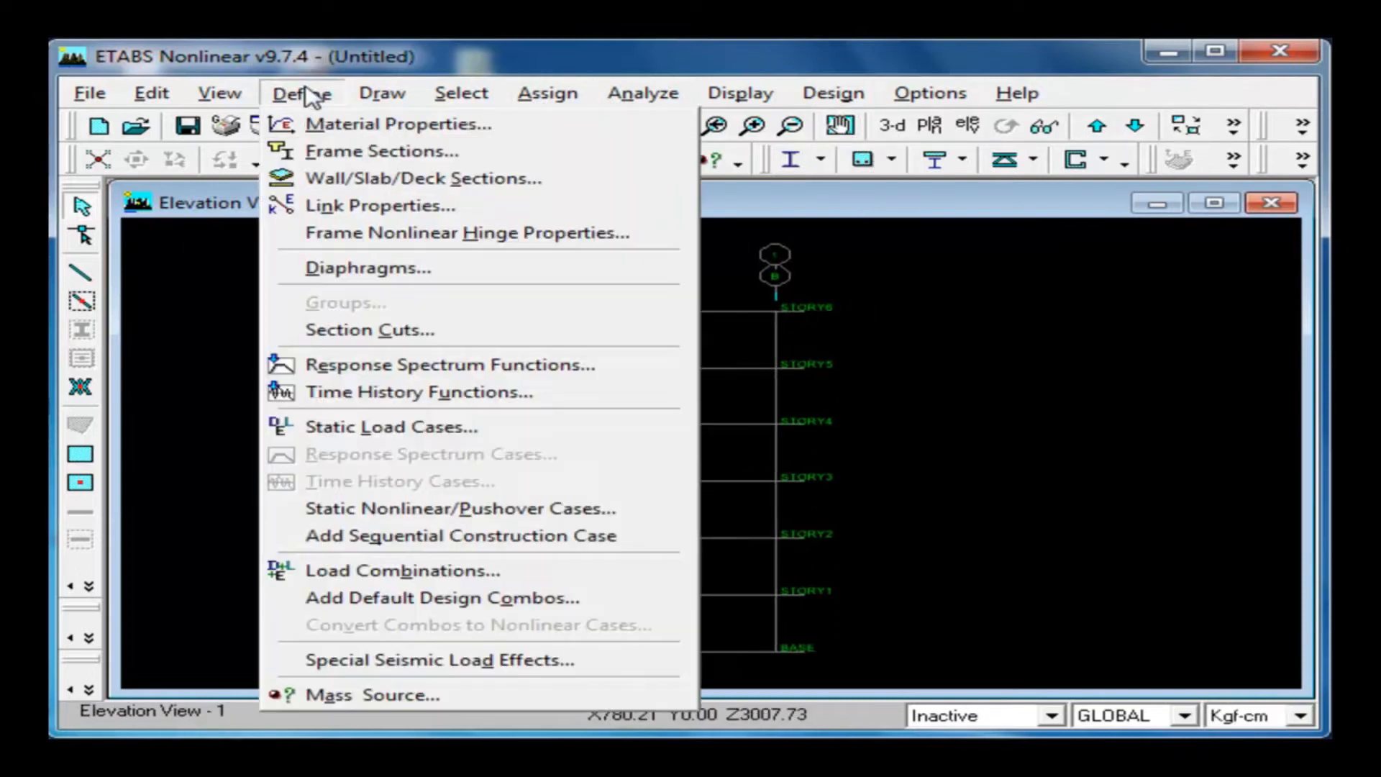
{"action": "left_click", "coordinate": [413, 124]}
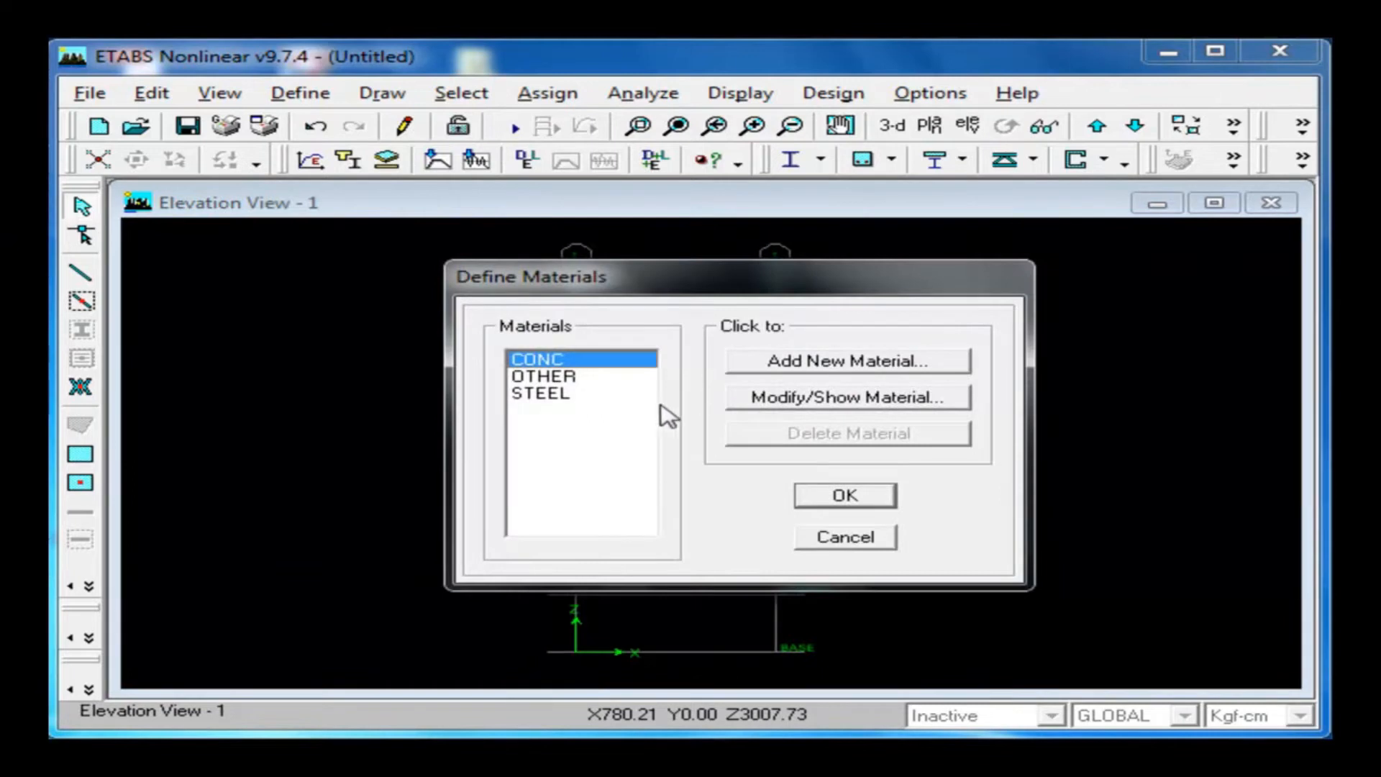
{"action": "left_click", "coordinate": [555, 394]}
{"action": "left_click", "coordinate": [907, 401]}
{"action": "type", "text": "A36"}
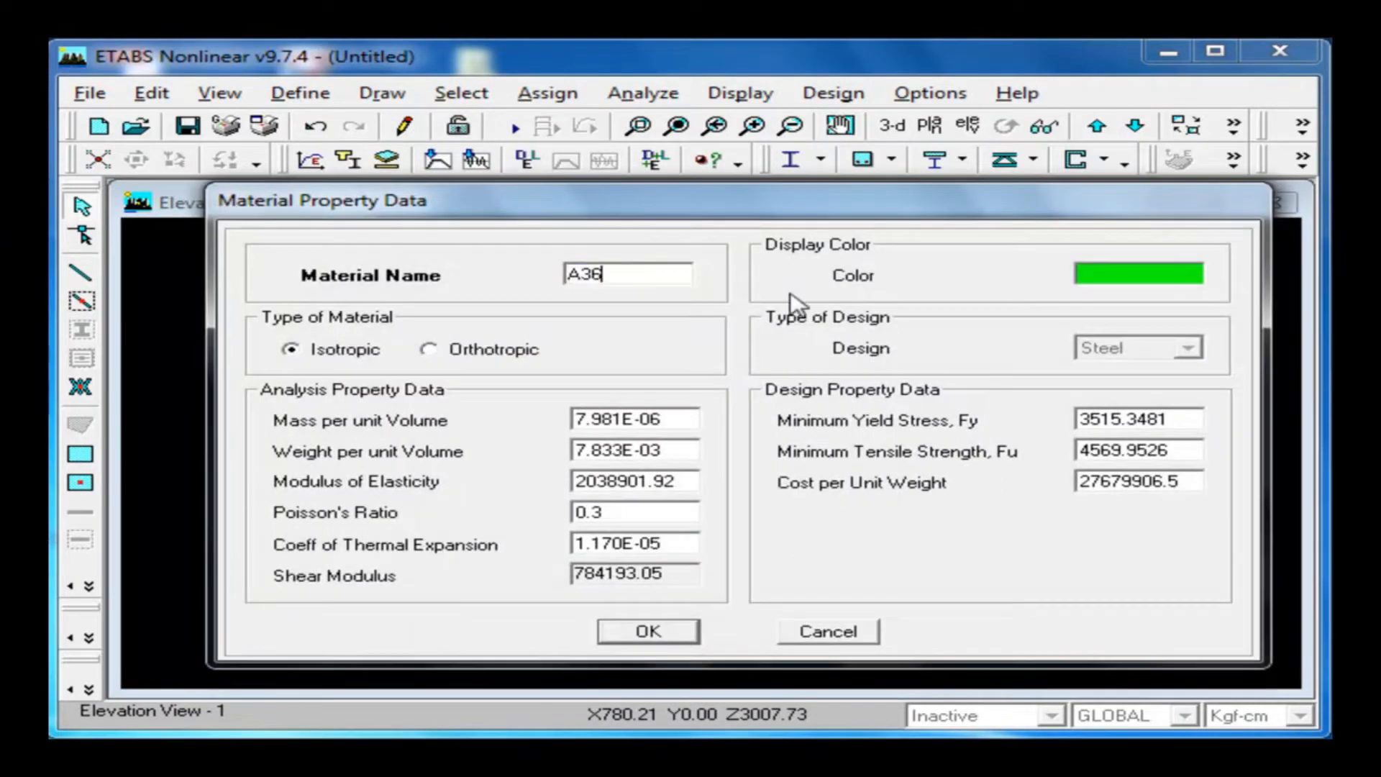
Step: Set the A36 material's minimum yield stress to 2530, minimum tensile strength to 4080 and cost per unit weight to 1
{"action": "double_click", "coordinate": [1176, 417]}
{"action": "type", "text": "2530"}
{"action": "double_click", "coordinate": [1171, 444]}
{"action": "type", "text": "4080"}
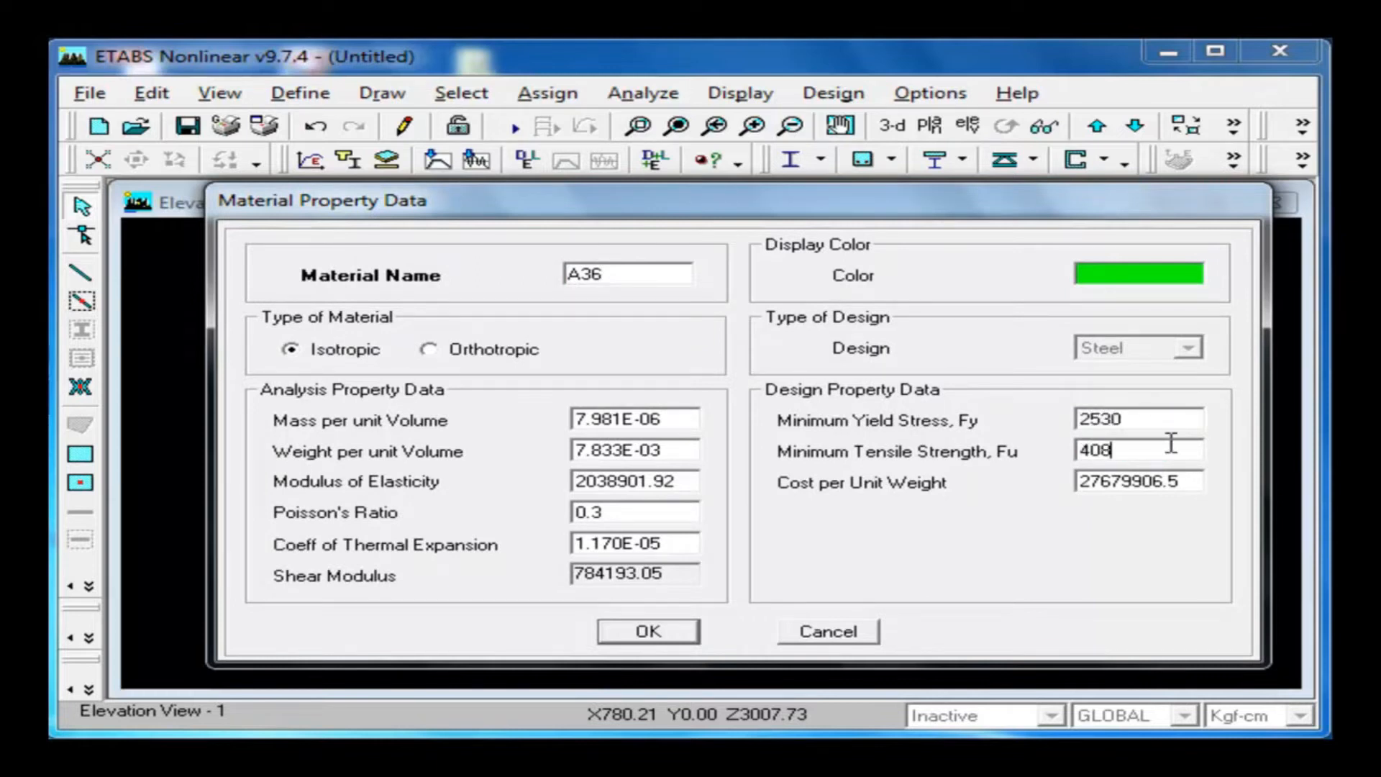
{"action": "double_click", "coordinate": [1195, 484]}
{"action": "type", "text": "1"}
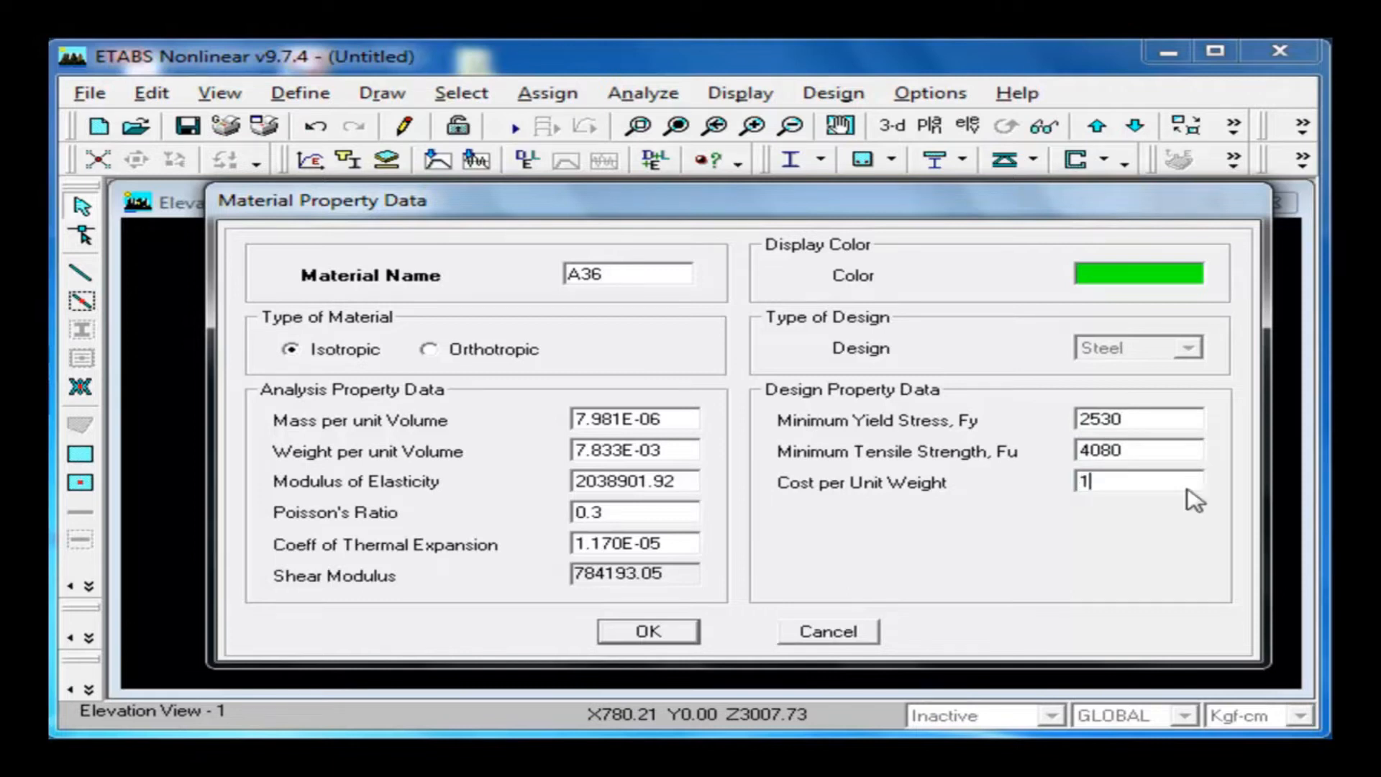
Step: Set the A36 material's modulus of elasticity to 2100000 and accept the material definitions
{"action": "double_click", "coordinate": [684, 484]}
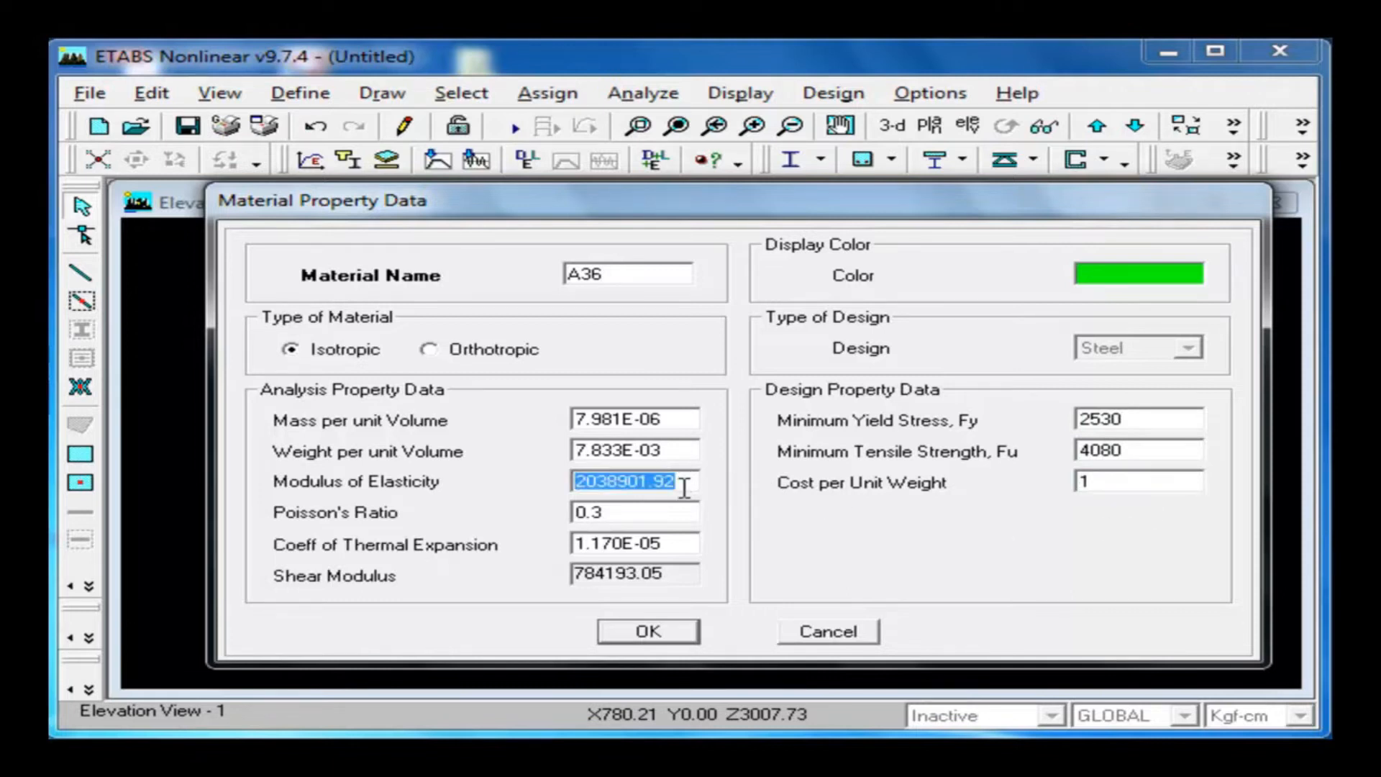
{"action": "type", "text": "2100000"}
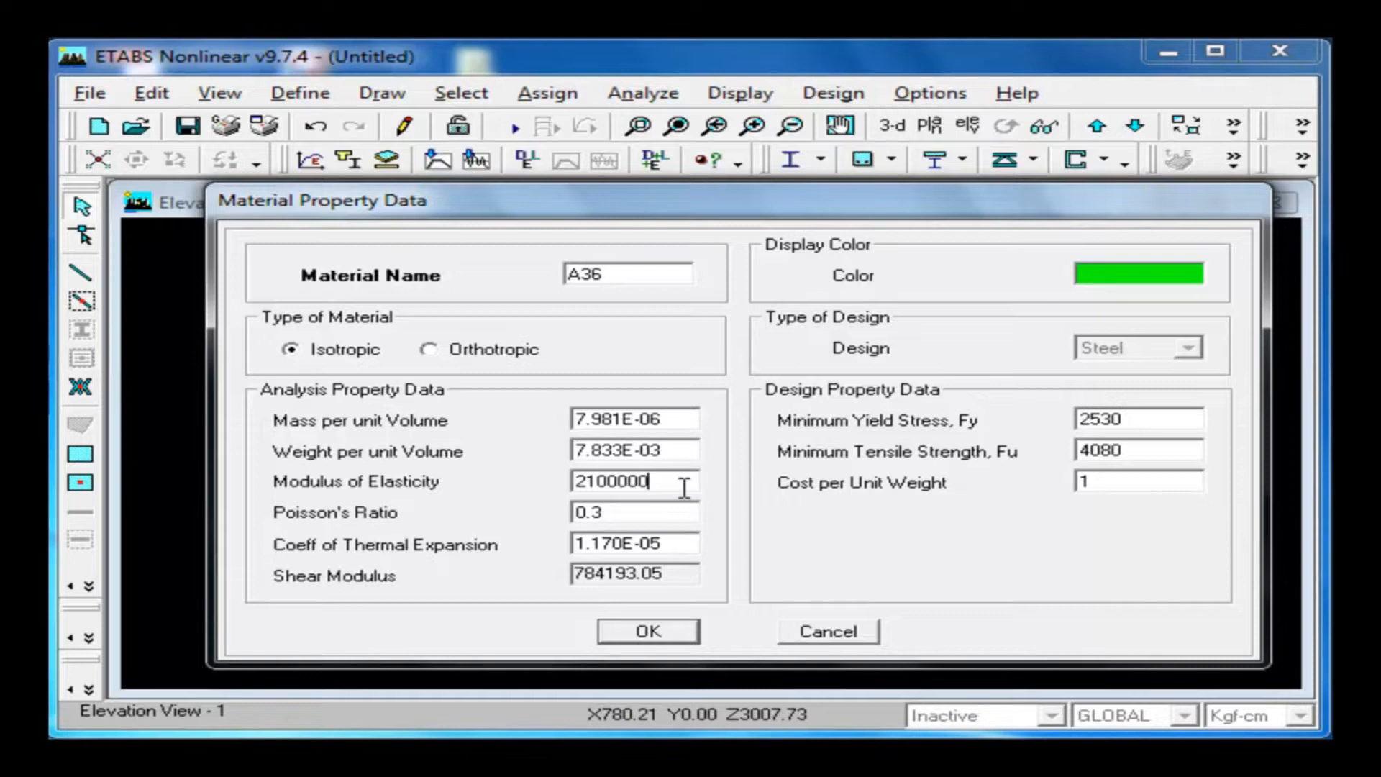
{"action": "left_click", "coordinate": [656, 633]}
{"action": "left_click", "coordinate": [849, 499]}
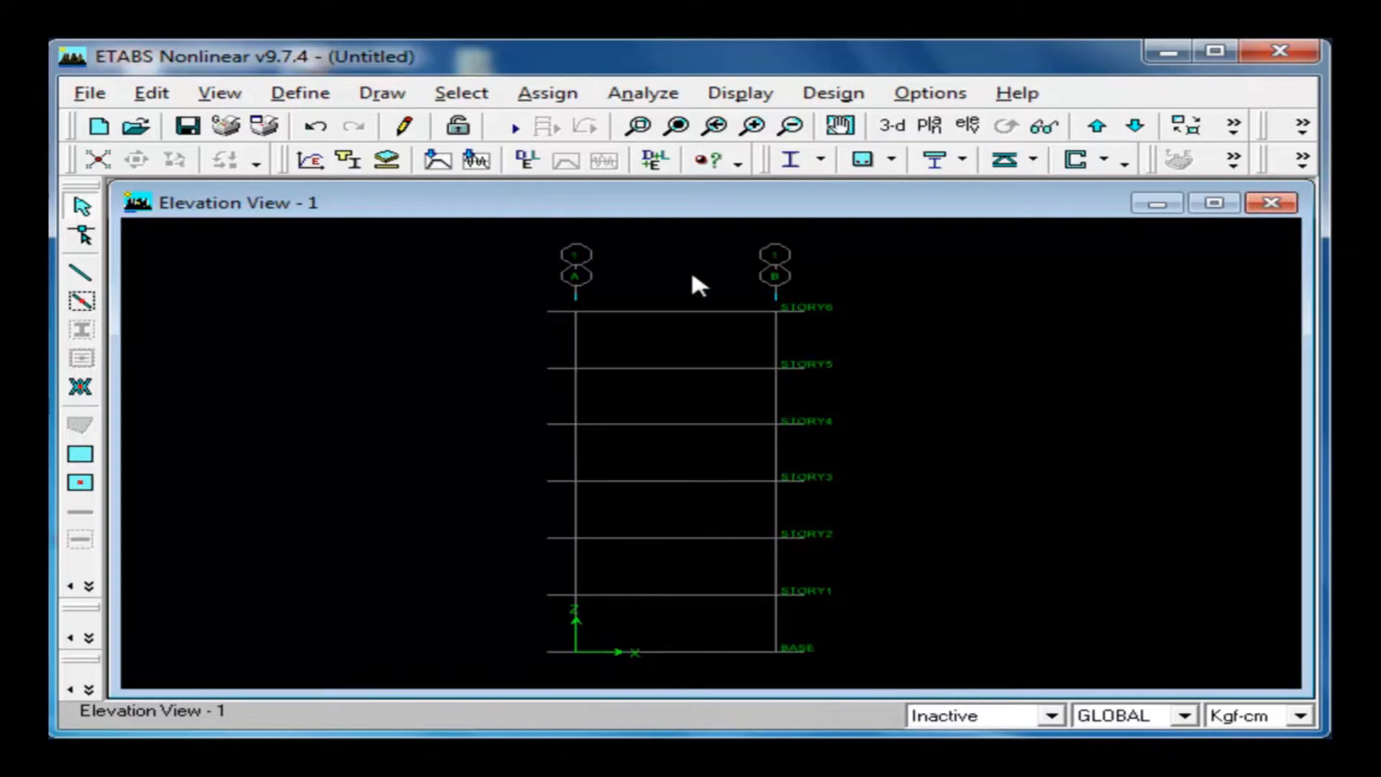
{"action": "left_click", "coordinate": [300, 93]}
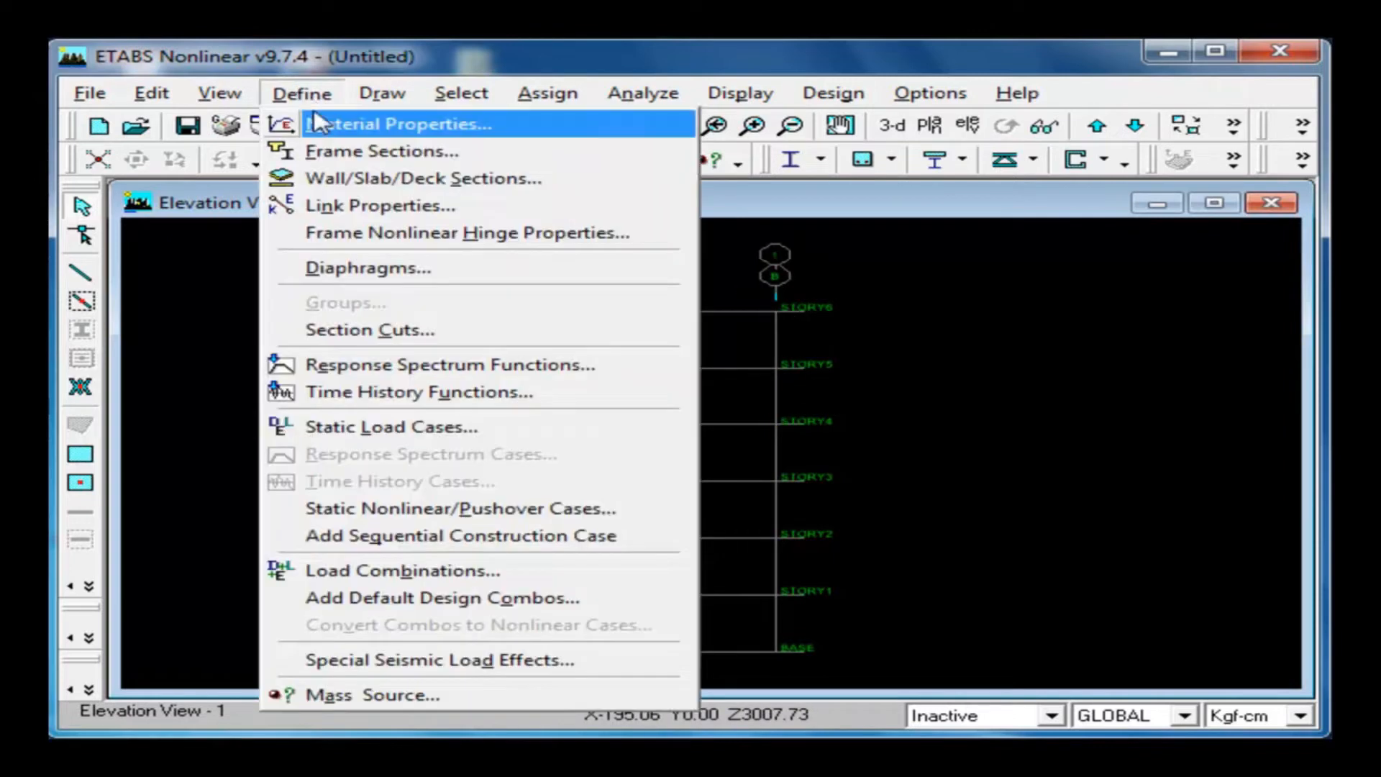
{"action": "left_click", "coordinate": [329, 149]}
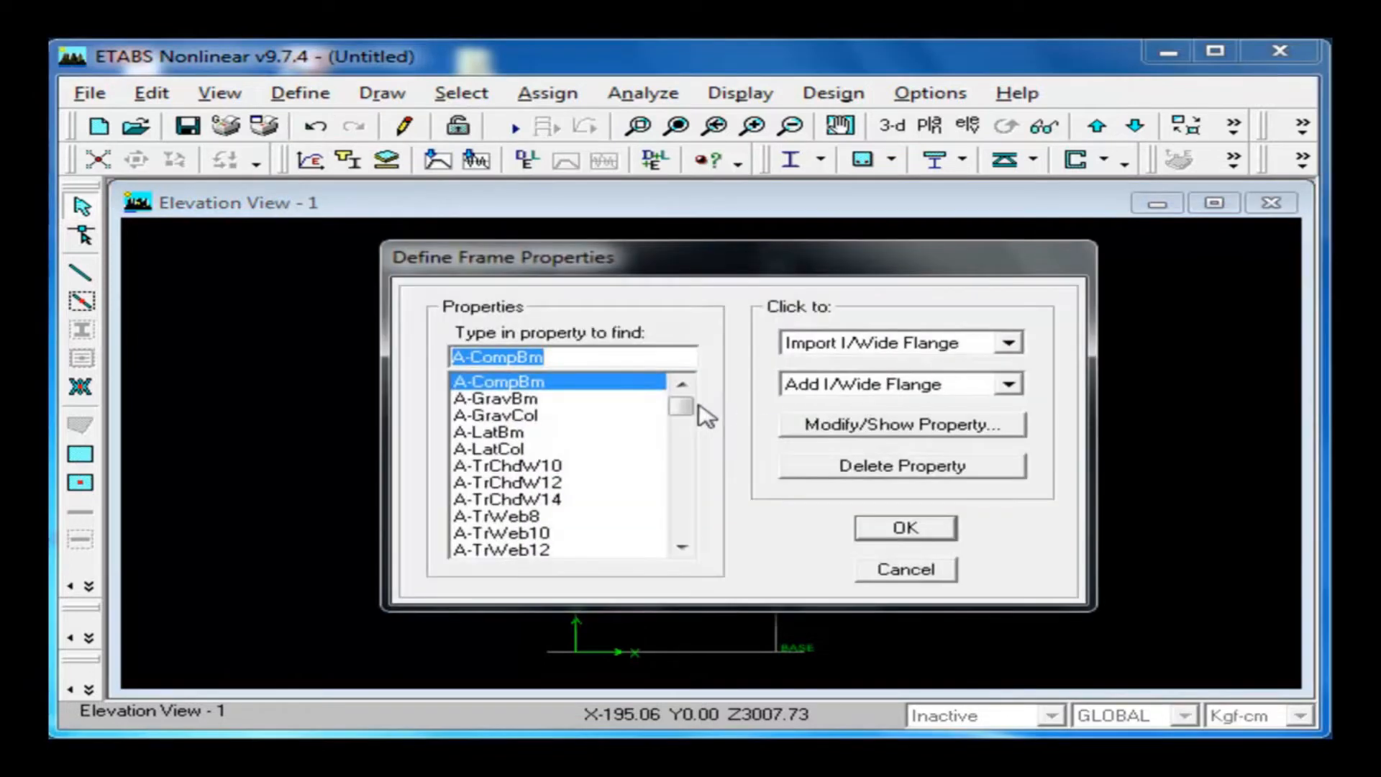
{"action": "left_click", "coordinate": [575, 379]}
{"action": "left_click_drag", "start_coordinate": [580, 389], "coordinate": [575, 726]}
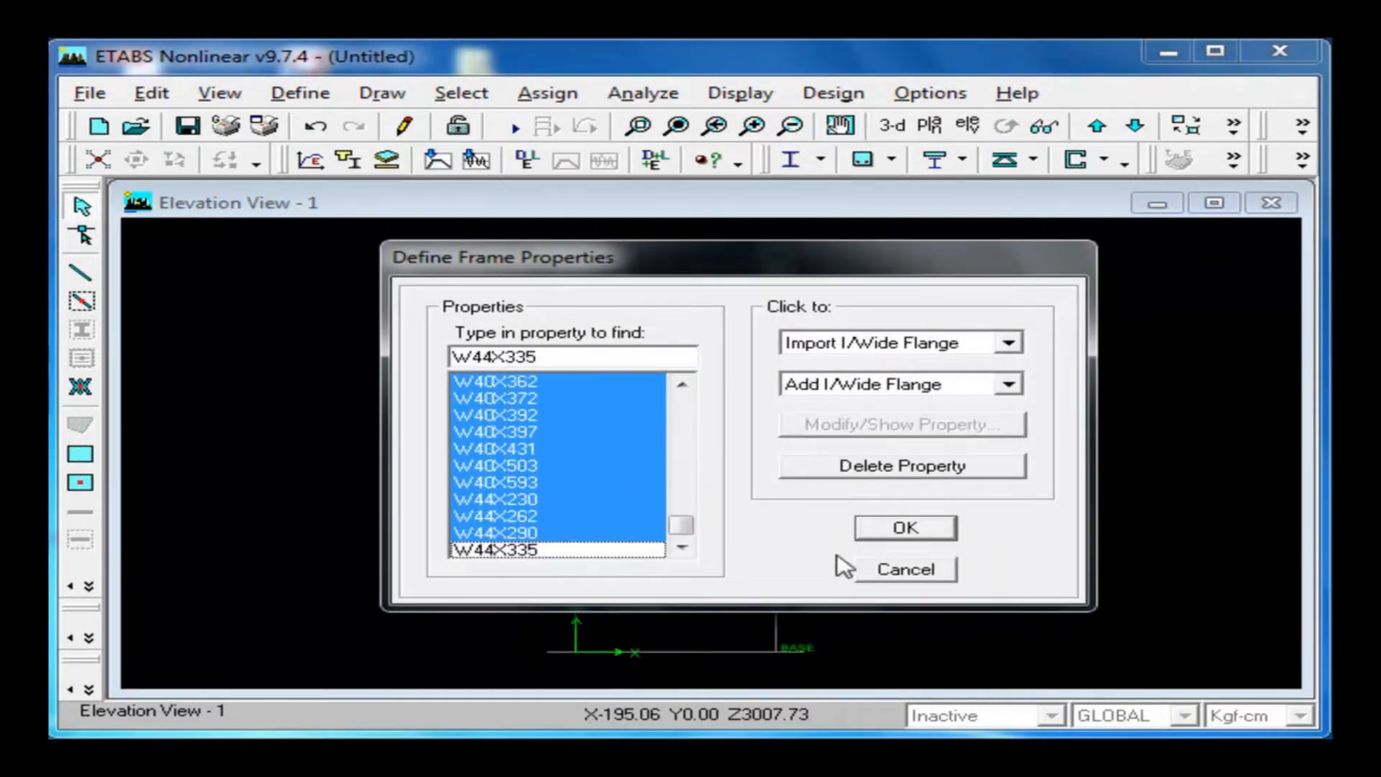
{"action": "left_click", "coordinate": [904, 527]}
Step: Delete all the default frame section properties except W44X335
{"action": "left_click", "coordinate": [301, 93]}
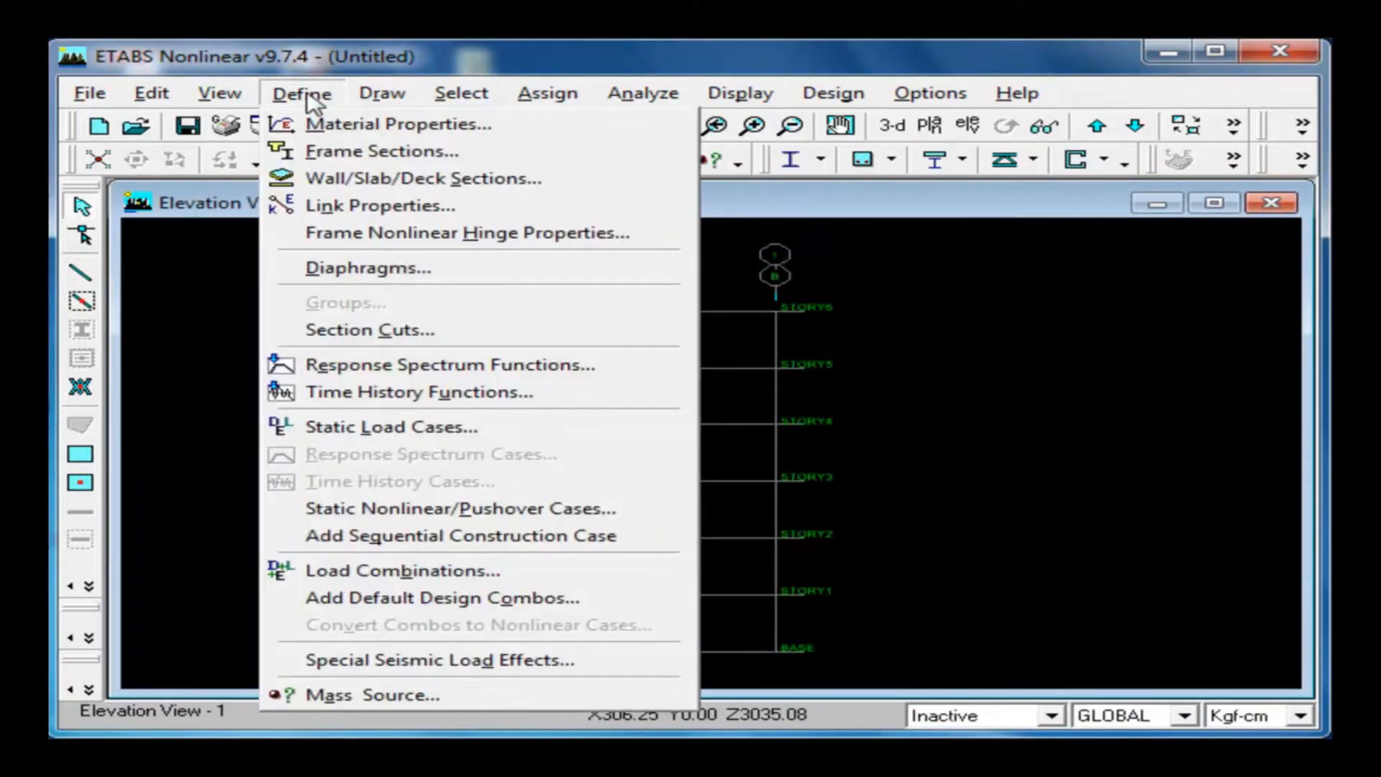
{"action": "left_click", "coordinate": [306, 151]}
{"action": "left_click_drag", "start_coordinate": [628, 383], "coordinate": [616, 712]}
{"action": "left_click", "coordinate": [948, 468]}
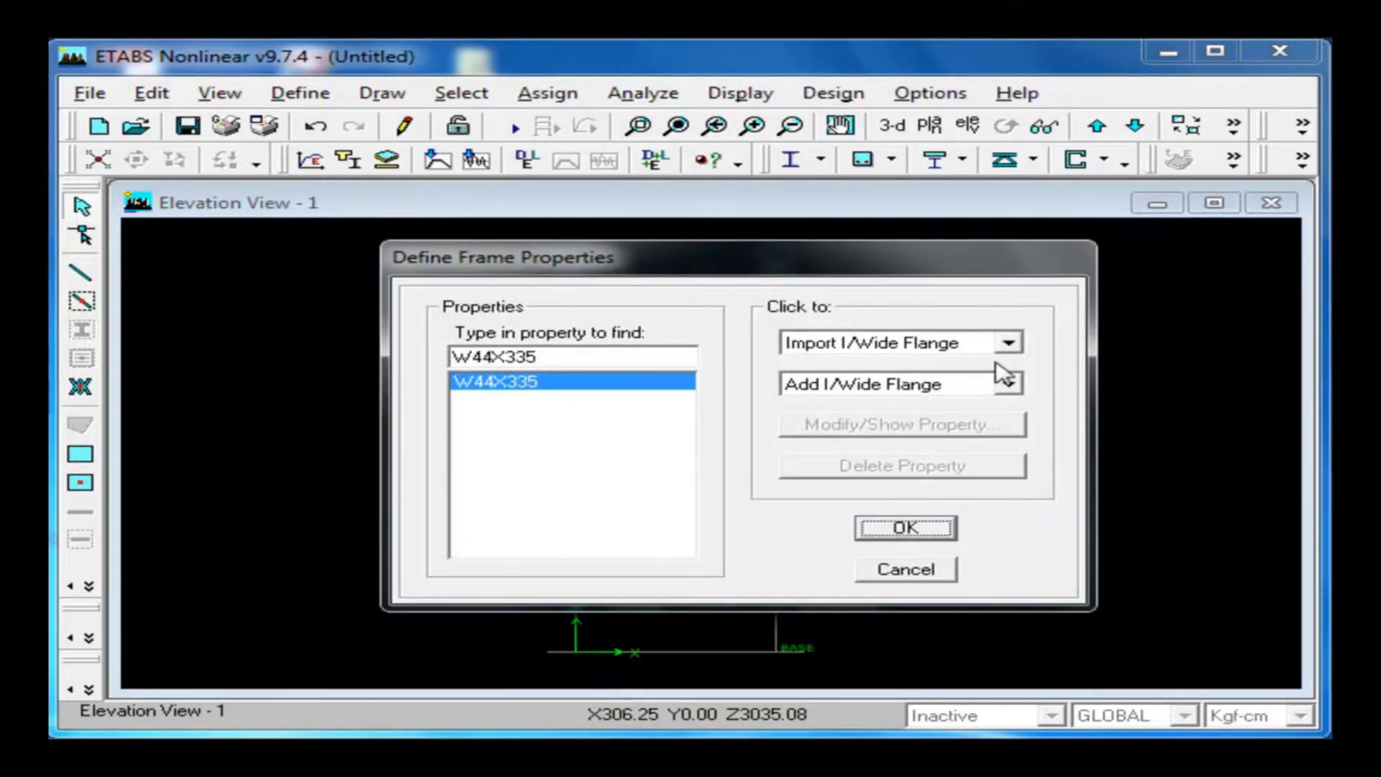
Step: Start an I/Wide Flange section import and open the Euro.pro property file from the ETABS 9 program folder
{"action": "left_click", "coordinate": [1008, 343]}
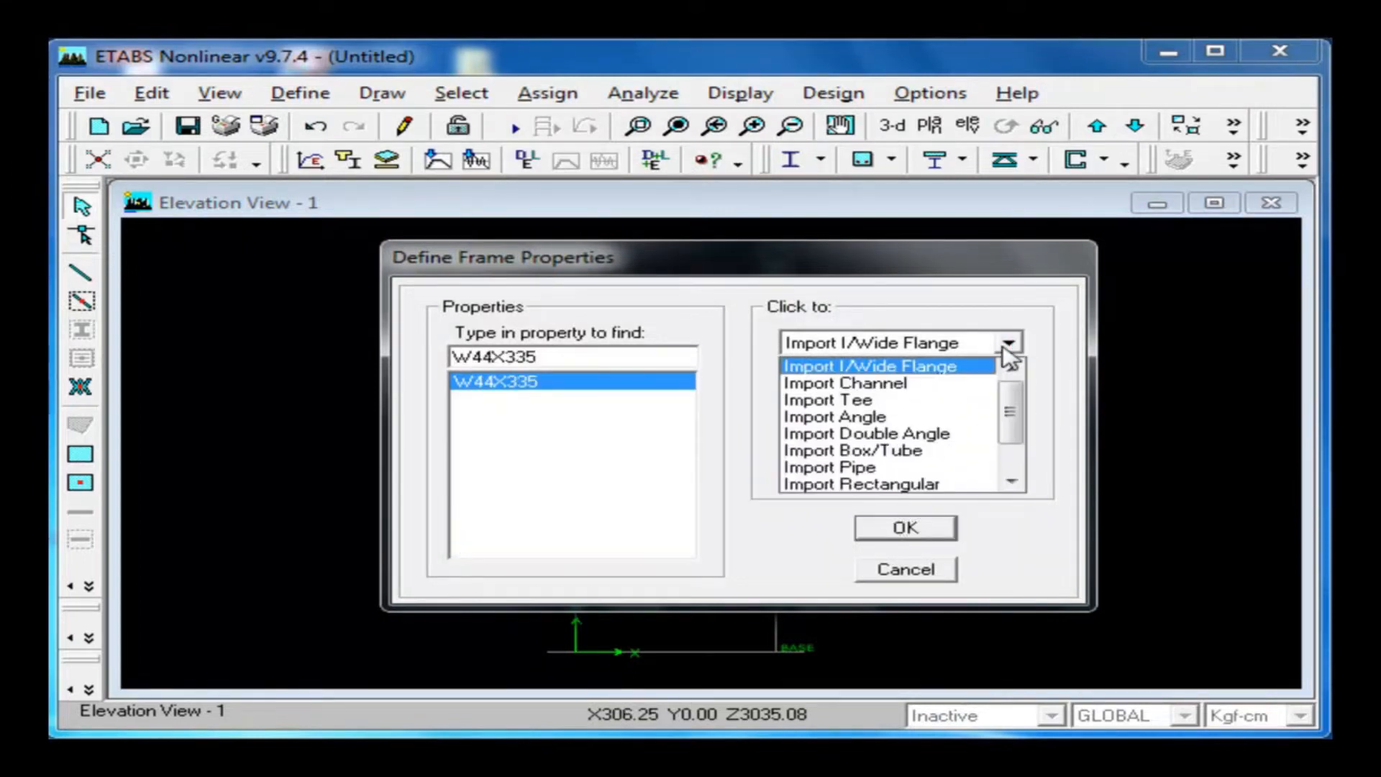
{"action": "left_click", "coordinate": [891, 366]}
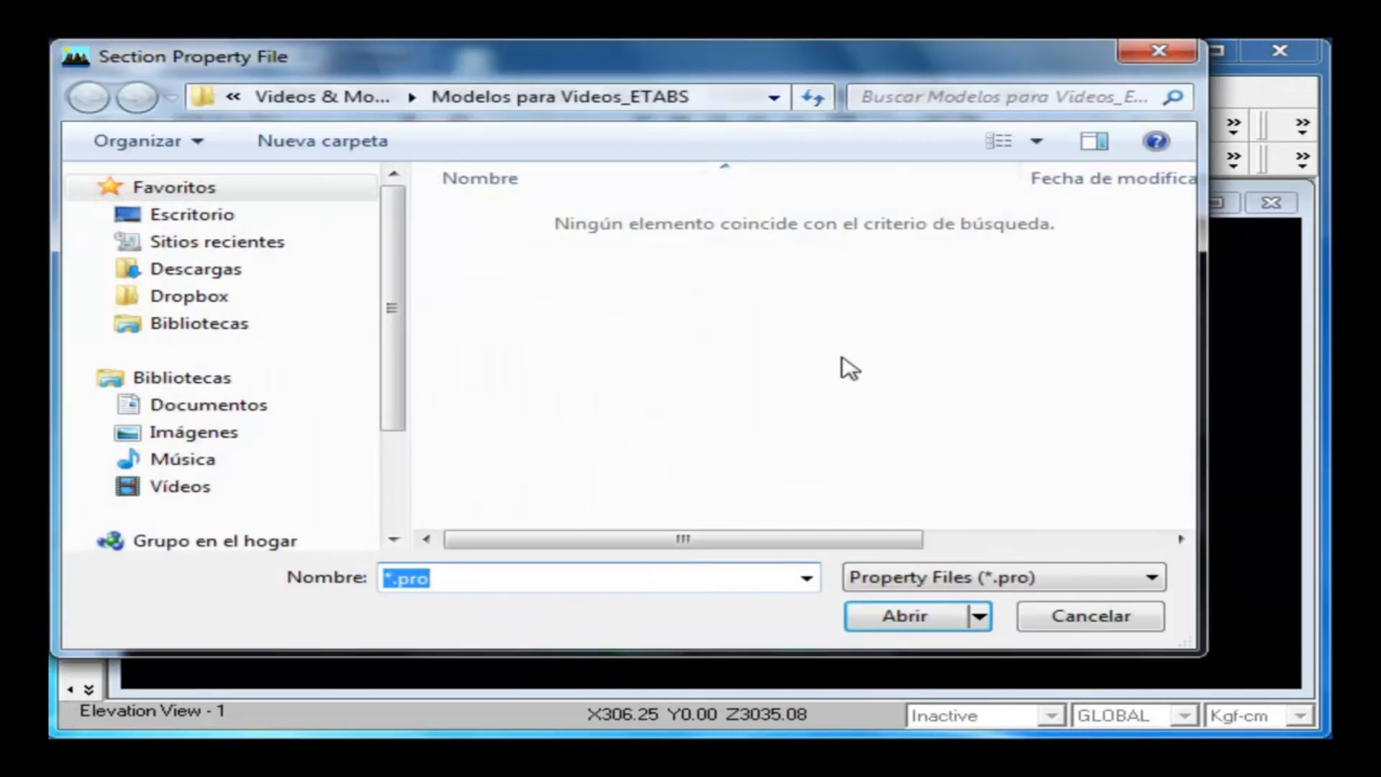
{"action": "left_click_drag", "start_coordinate": [403, 360], "coordinate": [287, 457]}
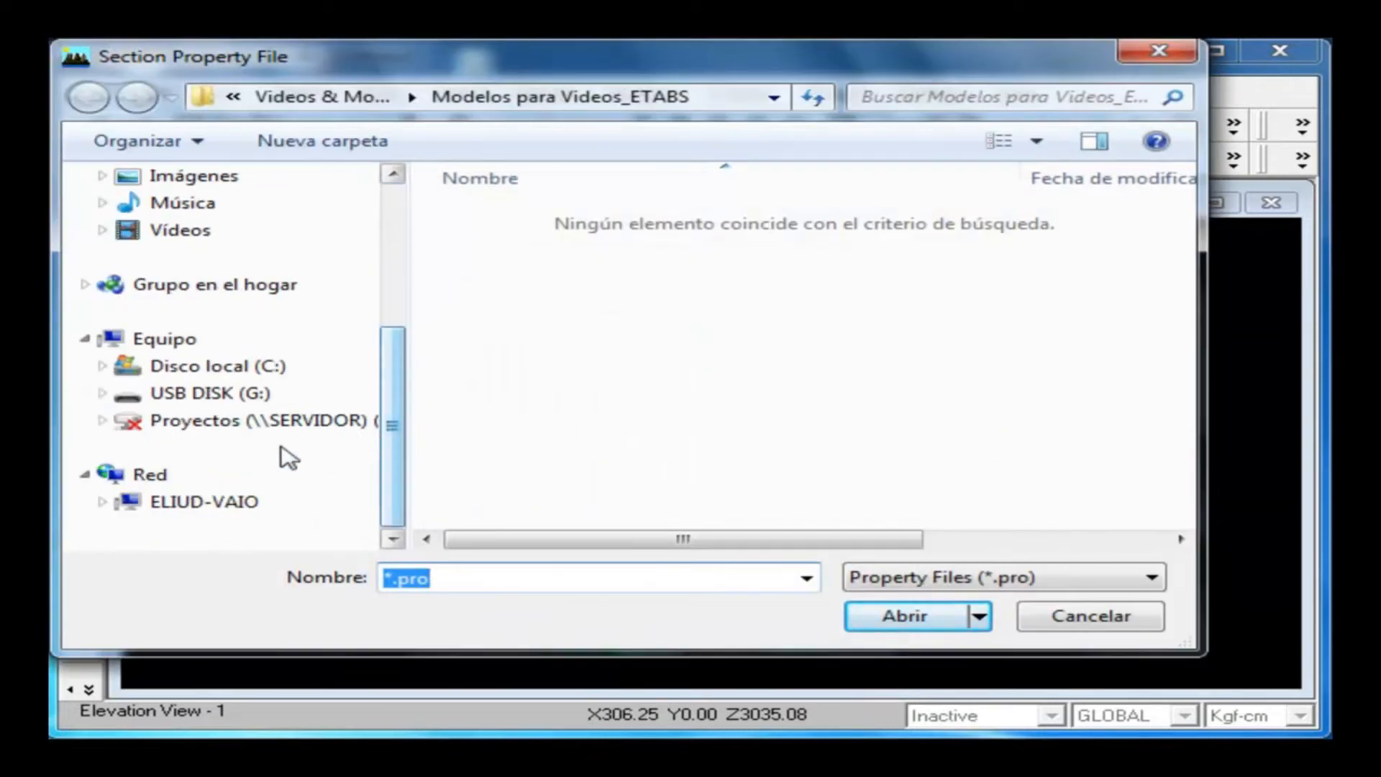
{"action": "left_click", "coordinate": [276, 366]}
{"action": "double_click", "coordinate": [580, 272]}
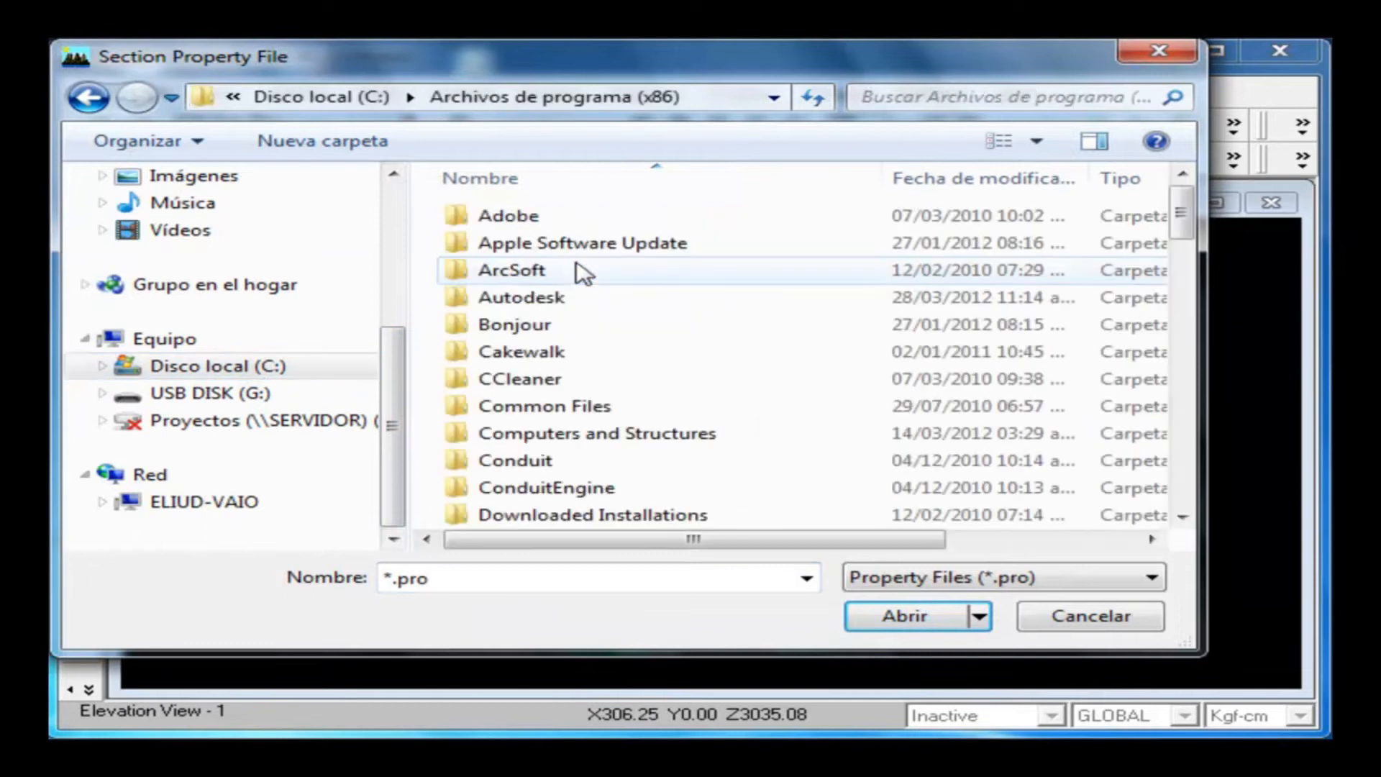
{"action": "double_click", "coordinate": [611, 433]}
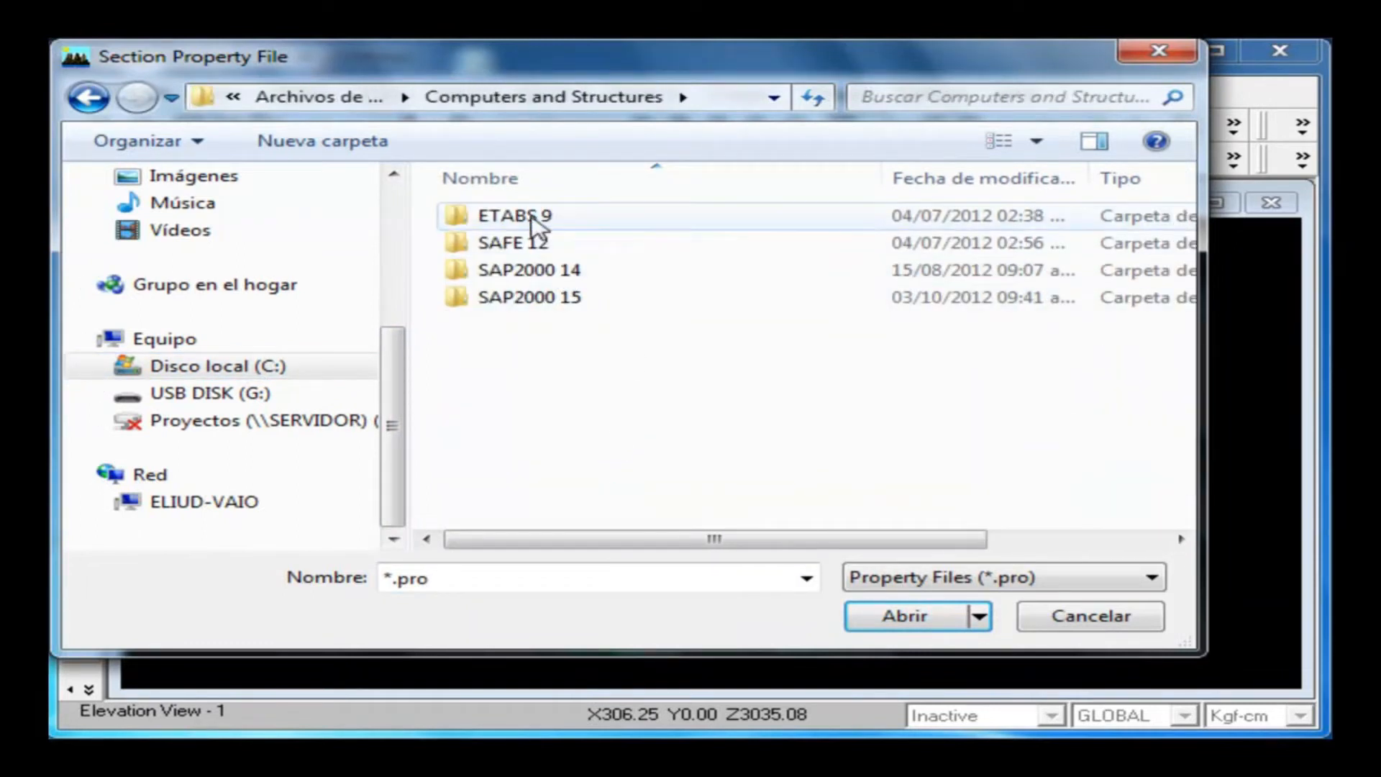
{"action": "double_click", "coordinate": [533, 217]}
{"action": "left_click_drag", "start_coordinate": [1187, 284], "coordinate": [1181, 431]}
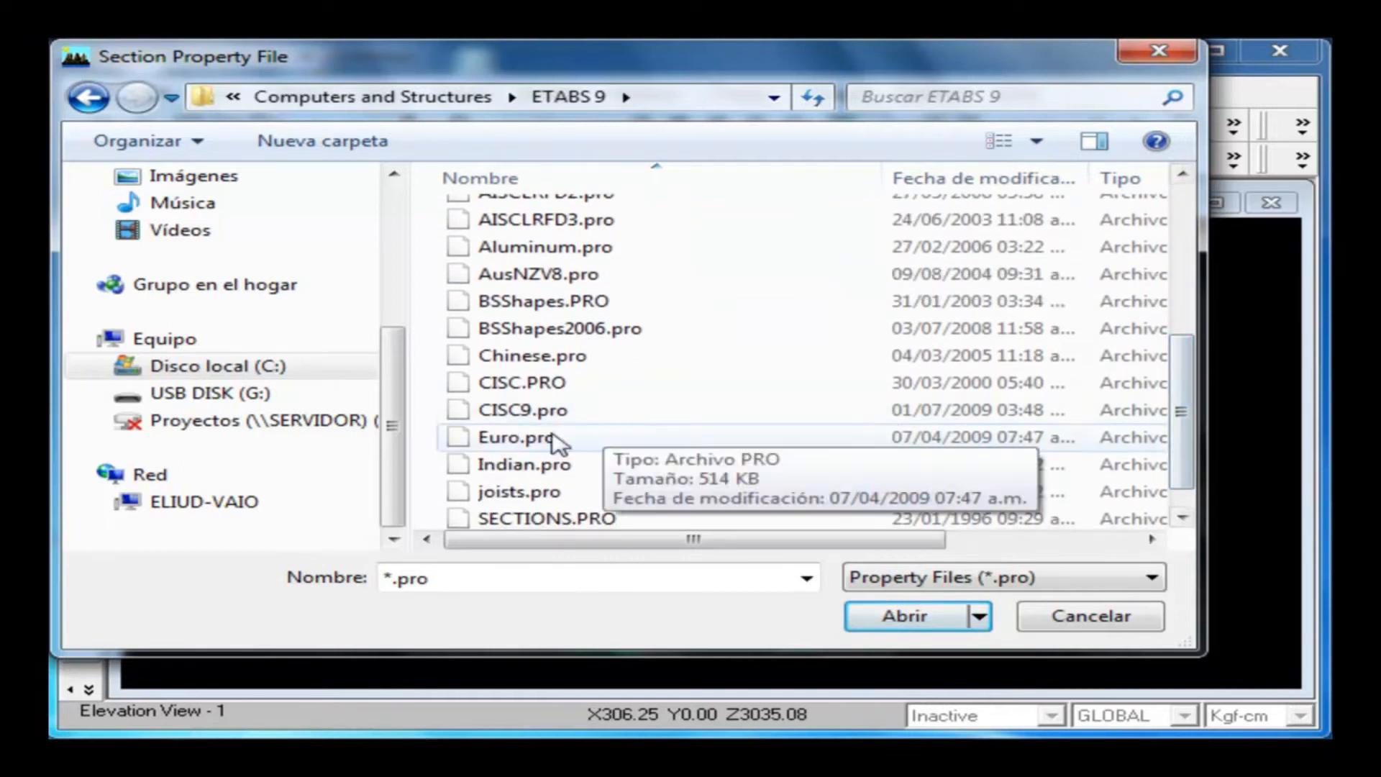
{"action": "left_click", "coordinate": [518, 438]}
{"action": "left_click", "coordinate": [903, 615]}
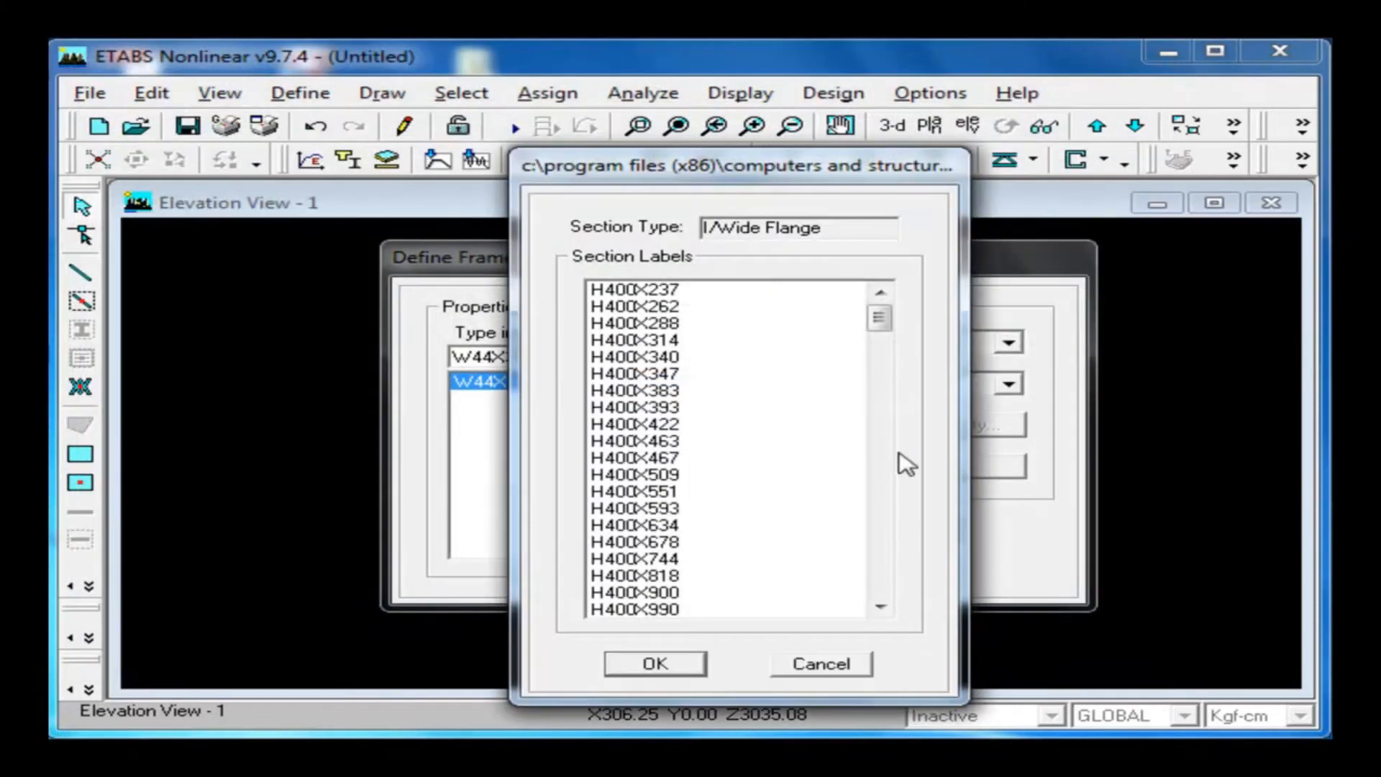
Step: Select HE120A, HE120B, HE140A, HE140B, HE160A, HE160B, HE180A, HE180B, HE200A, HE200B, HE220A, HE220B and HE240A for import
{"action": "left_click_drag", "start_coordinate": [881, 318], "coordinate": [907, 356]}
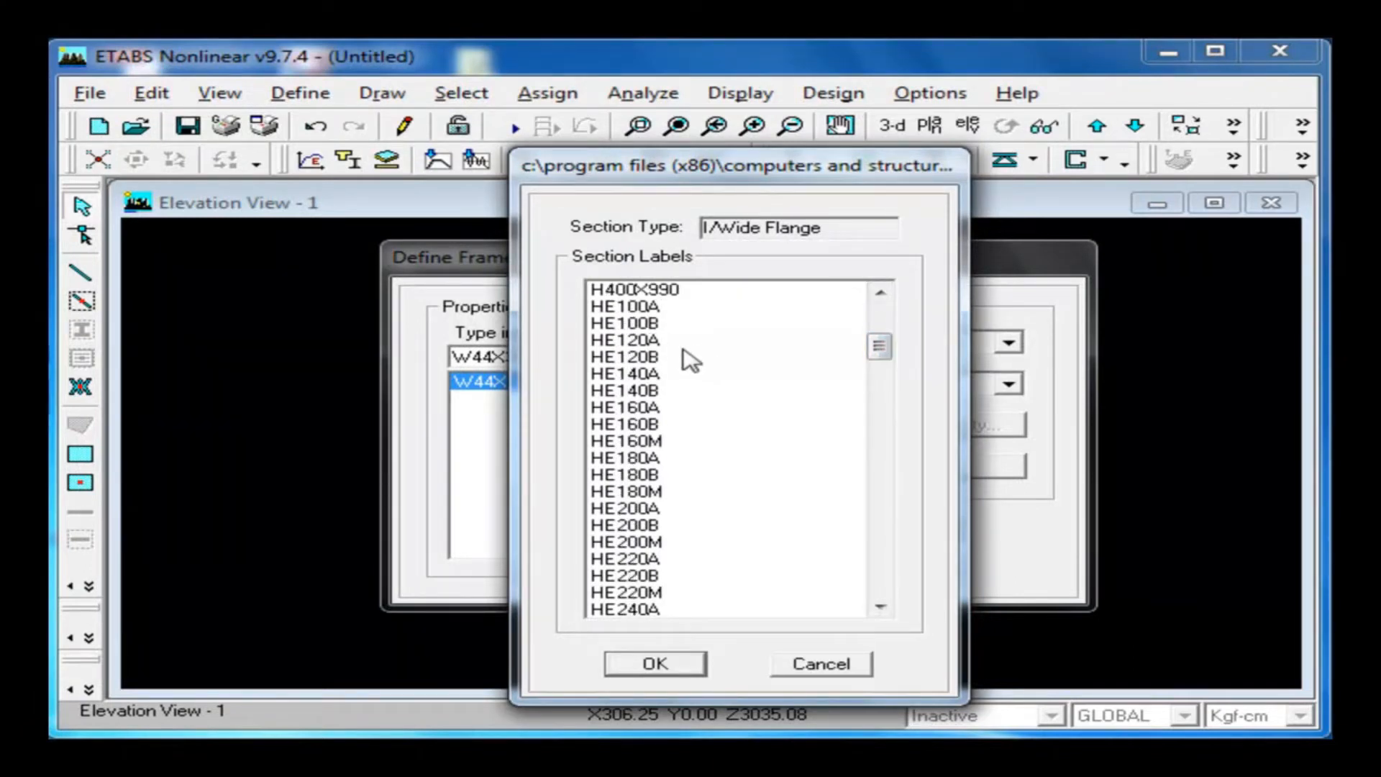
{"action": "left_click_drag", "start_coordinate": [657, 339], "coordinate": [649, 430]}
{"action": "left_click", "coordinate": [647, 458], "text": "ctrl"}
{"action": "left_click", "coordinate": [644, 474], "text": "ctrl"}
{"action": "left_click", "coordinate": [640, 508], "text": "ctrl"}
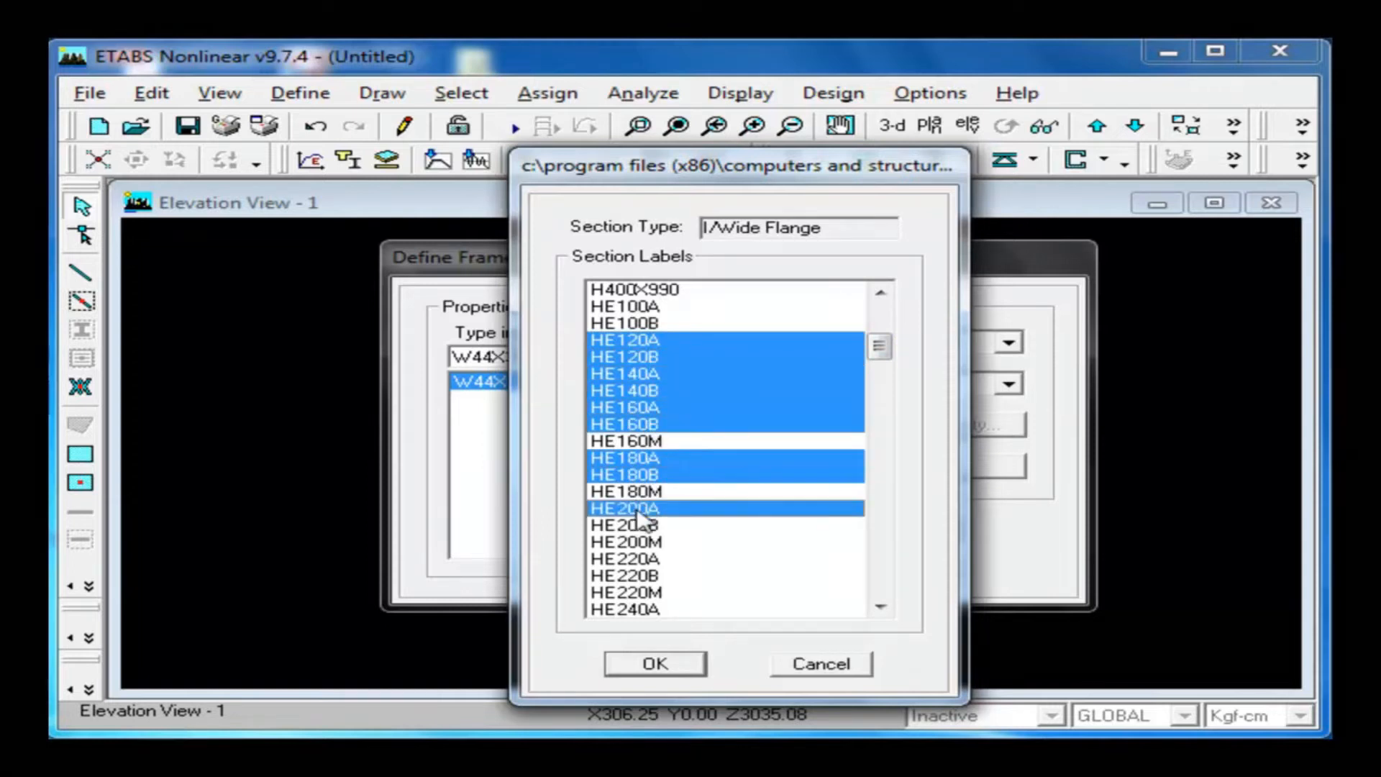
{"action": "left_click", "coordinate": [639, 525], "text": "ctrl"}
{"action": "left_click", "coordinate": [637, 559], "text": "ctrl"}
{"action": "left_click", "coordinate": [639, 575], "text": "ctrl"}
{"action": "left_click", "coordinate": [643, 609], "text": "ctrl"}
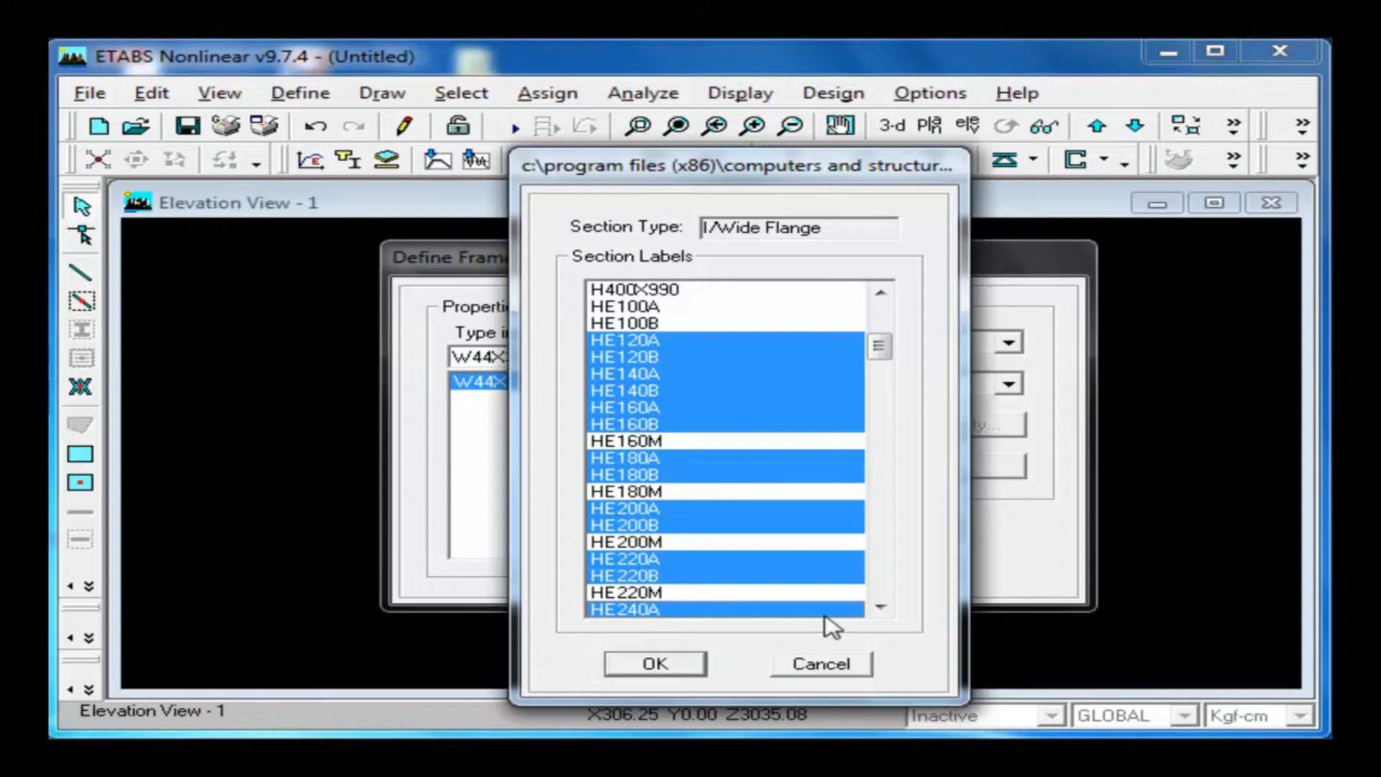
Step: Add HE240B, HE260A, HE260B, HE280A and HE280B to the sections selected for import
{"action": "left_click", "coordinate": [879, 608]}
{"action": "left_click", "coordinate": [879, 608]}
{"action": "left_click", "coordinate": [649, 508], "text": "ctrl"}
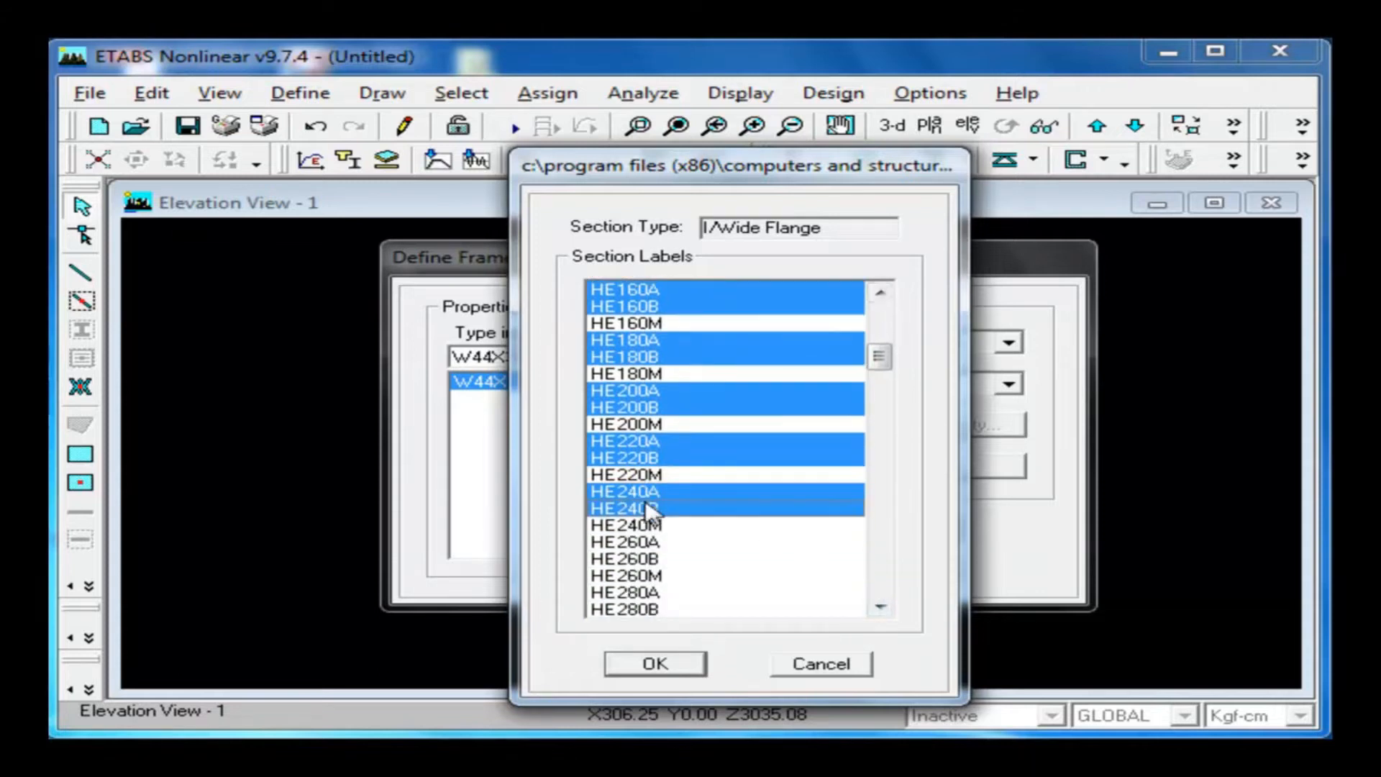
{"action": "left_click", "coordinate": [651, 544], "text": "ctrl"}
{"action": "left_click", "coordinate": [655, 559], "text": "ctrl"}
{"action": "left_click", "coordinate": [656, 592], "text": "ctrl"}
{"action": "left_click", "coordinate": [659, 609], "text": "ctrl"}
Step: Add HE300A, HE300B, HE320A and HE320B to the import selection, leaving out the C and M variants
{"action": "left_click", "coordinate": [878, 608]}
{"action": "left_click", "coordinate": [879, 608]}
{"action": "left_click", "coordinate": [879, 608]}
{"action": "left_click", "coordinate": [879, 608]}
{"action": "left_click", "coordinate": [879, 607]}
{"action": "left_click", "coordinate": [879, 607]}
{"action": "left_click", "coordinate": [878, 607]}
{"action": "left_click", "coordinate": [662, 528], "text": "ctrl"}
{"action": "left_click", "coordinate": [669, 543], "text": "ctrl"}
{"action": "left_click", "coordinate": [662, 592], "text": "ctrl"}
{"action": "left_click", "coordinate": [663, 609], "text": "ctrl"}
Step: Add HE340A, HE340B, HE360A, HE360B, HE400A and HE400B to the sections selected for import
{"action": "left_click", "coordinate": [879, 607]}
{"action": "left_click", "coordinate": [879, 607]}
{"action": "left_click", "coordinate": [879, 607]}
{"action": "left_click", "coordinate": [879, 607]}
{"action": "left_click", "coordinate": [879, 608]}
{"action": "left_click", "coordinate": [879, 608]}
{"action": "left_click", "coordinate": [879, 608]}
{"action": "left_click", "coordinate": [879, 608]}
{"action": "left_click", "coordinate": [879, 608]}
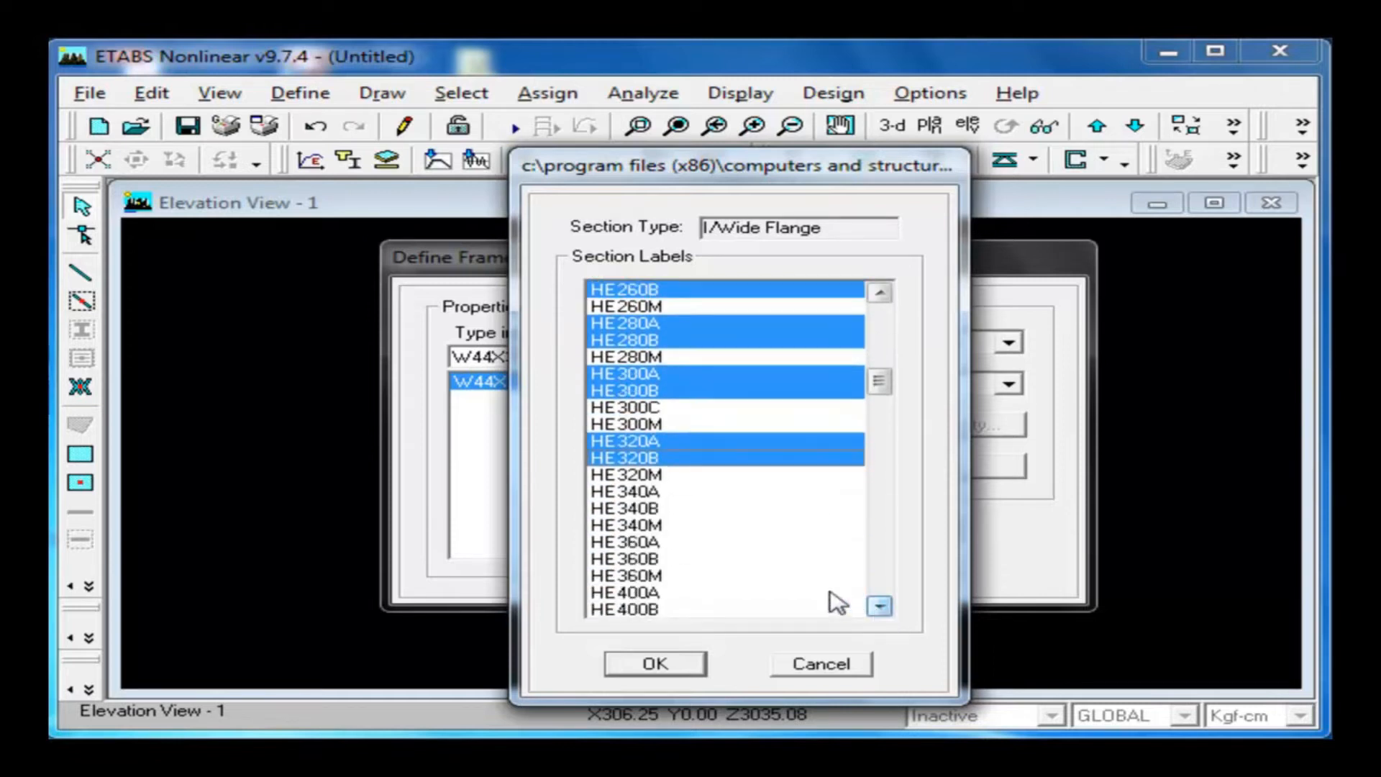
{"action": "left_click", "coordinate": [652, 493], "text": "ctrl"}
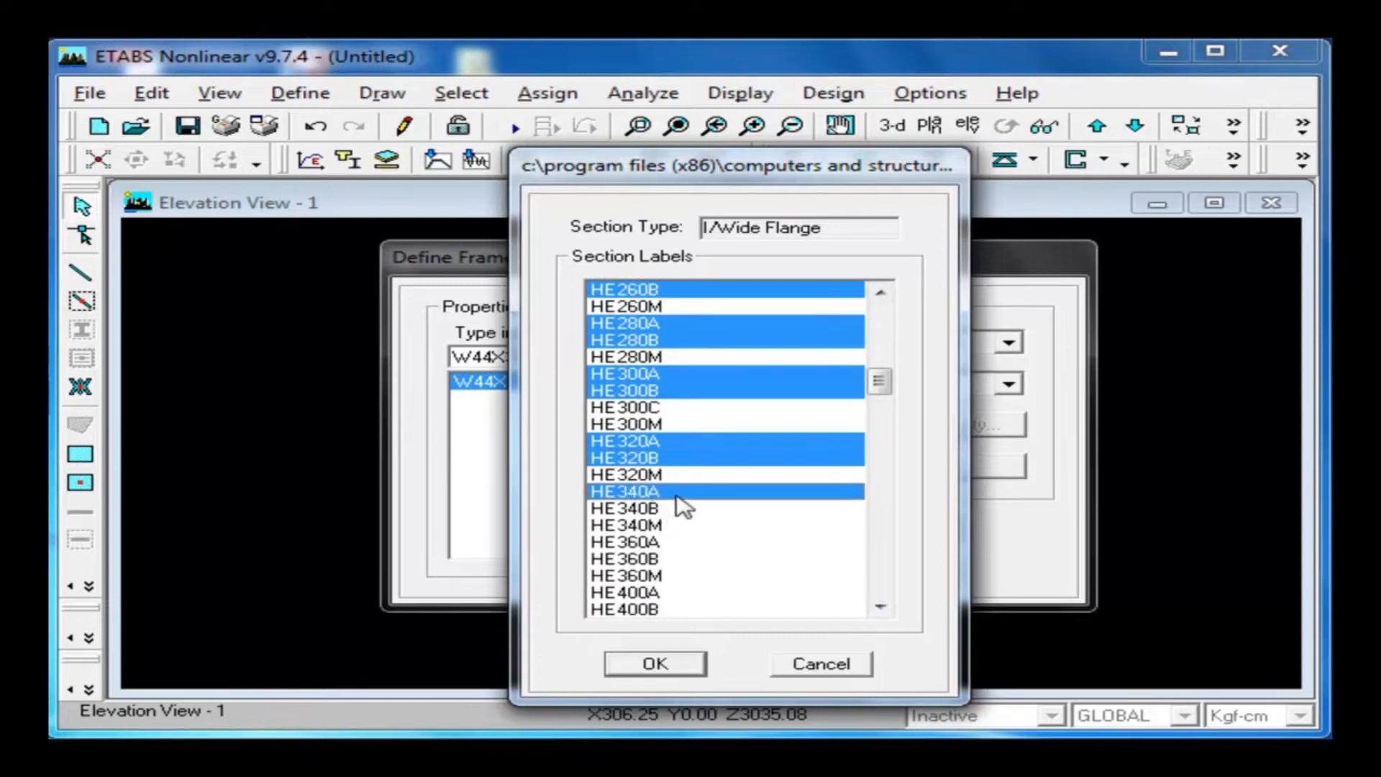
{"action": "left_click", "coordinate": [672, 508], "text": "ctrl"}
{"action": "left_click", "coordinate": [661, 542], "text": "ctrl"}
{"action": "left_click", "coordinate": [658, 559], "text": "ctrl"}
{"action": "left_click", "coordinate": [652, 593], "text": "ctrl"}
{"action": "left_click", "coordinate": [656, 609], "text": "ctrl"}
Step: Add HE450A and HE450B to the import selection, leaving HE400X107 unselected
{"action": "left_click", "coordinate": [879, 608]}
{"action": "left_click", "coordinate": [879, 607]}
{"action": "left_click", "coordinate": [879, 607]}
{"action": "left_click", "coordinate": [878, 608]}
{"action": "left_click", "coordinate": [879, 608]}
{"action": "left_click", "coordinate": [879, 607]}
{"action": "left_click", "coordinate": [879, 608]}
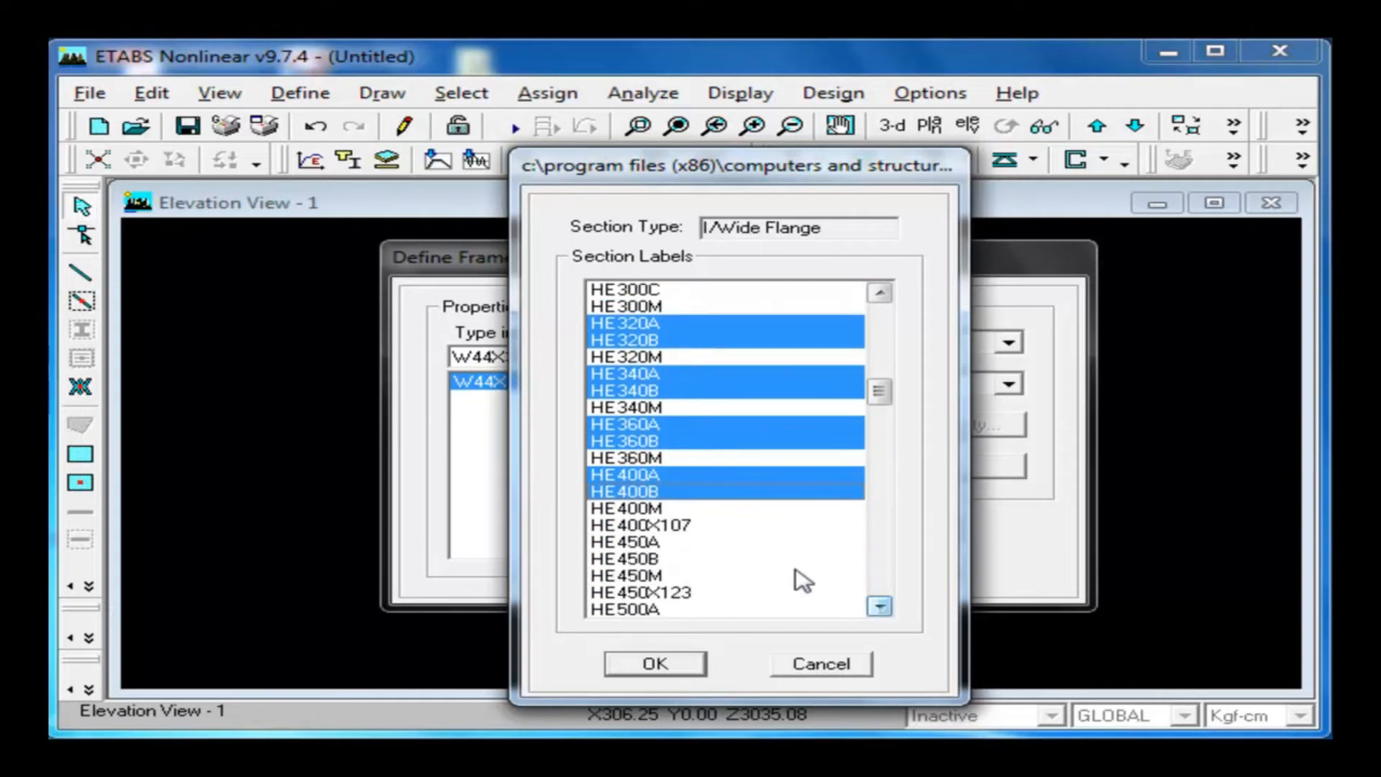
{"action": "left_click", "coordinate": [666, 526], "text": "ctrl"}
{"action": "left_click", "coordinate": [669, 525], "text": "ctrl"}
{"action": "left_click", "coordinate": [668, 542], "text": "ctrl"}
{"action": "left_click", "coordinate": [658, 558], "text": "ctrl"}
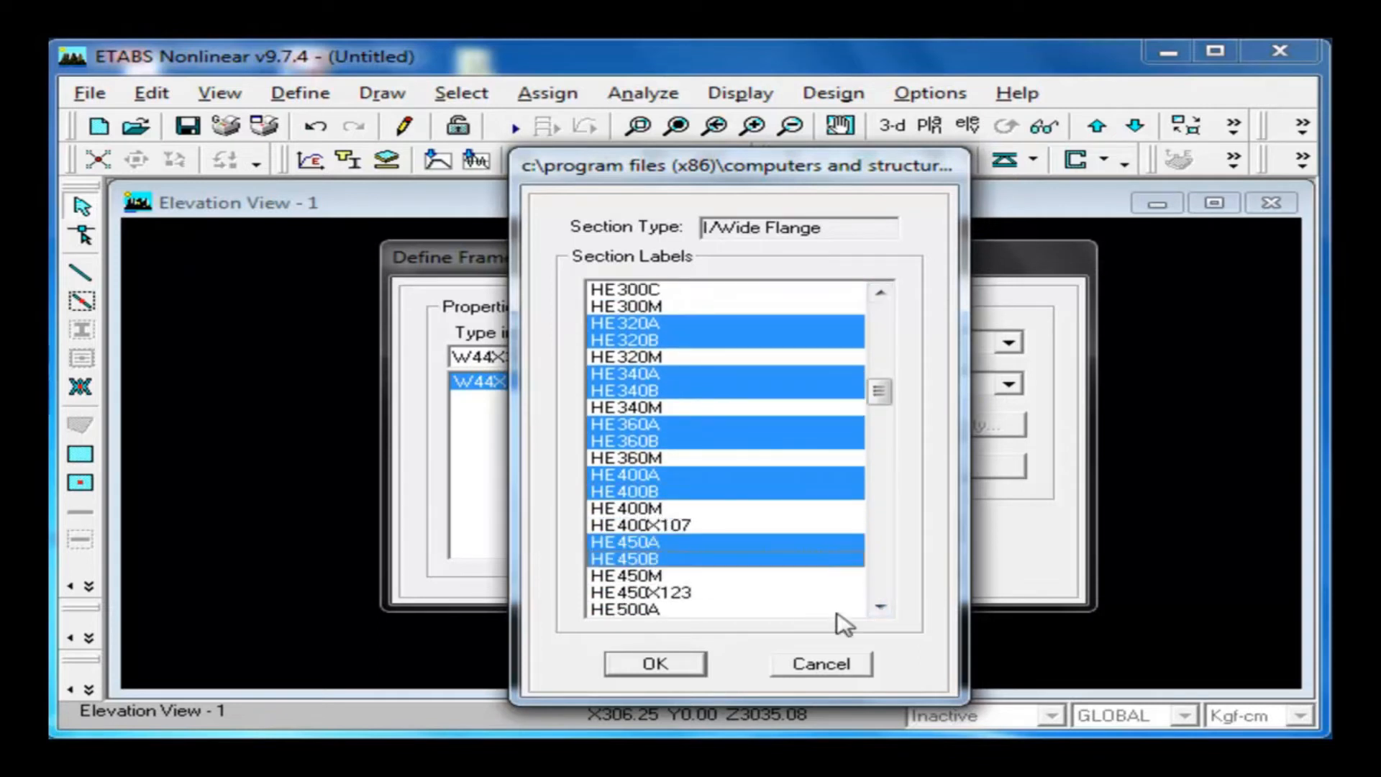
Step: Add HE500A, HE500B, HE550A and HE550B to the sections selected for import
{"action": "left_click", "coordinate": [878, 608]}
{"action": "left_click", "coordinate": [879, 607]}
{"action": "left_click", "coordinate": [879, 607]}
{"action": "left_click", "coordinate": [879, 608]}
{"action": "left_click", "coordinate": [879, 608]}
{"action": "left_click", "coordinate": [879, 608]}
{"action": "left_click", "coordinate": [660, 509], "text": "ctrl"}
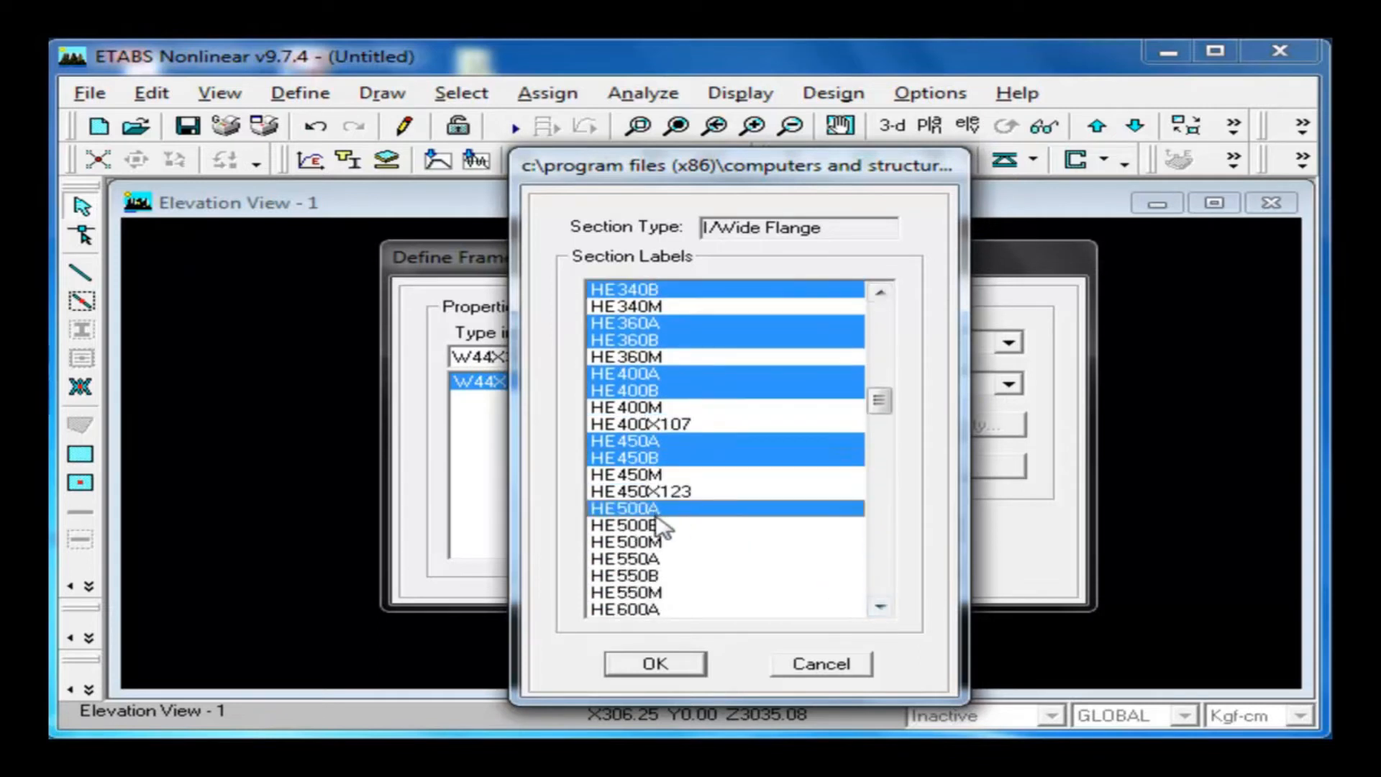
{"action": "left_click", "coordinate": [662, 525], "text": "ctrl"}
{"action": "left_click", "coordinate": [658, 560], "text": "ctrl"}
{"action": "left_click", "coordinate": [659, 576], "text": "ctrl"}
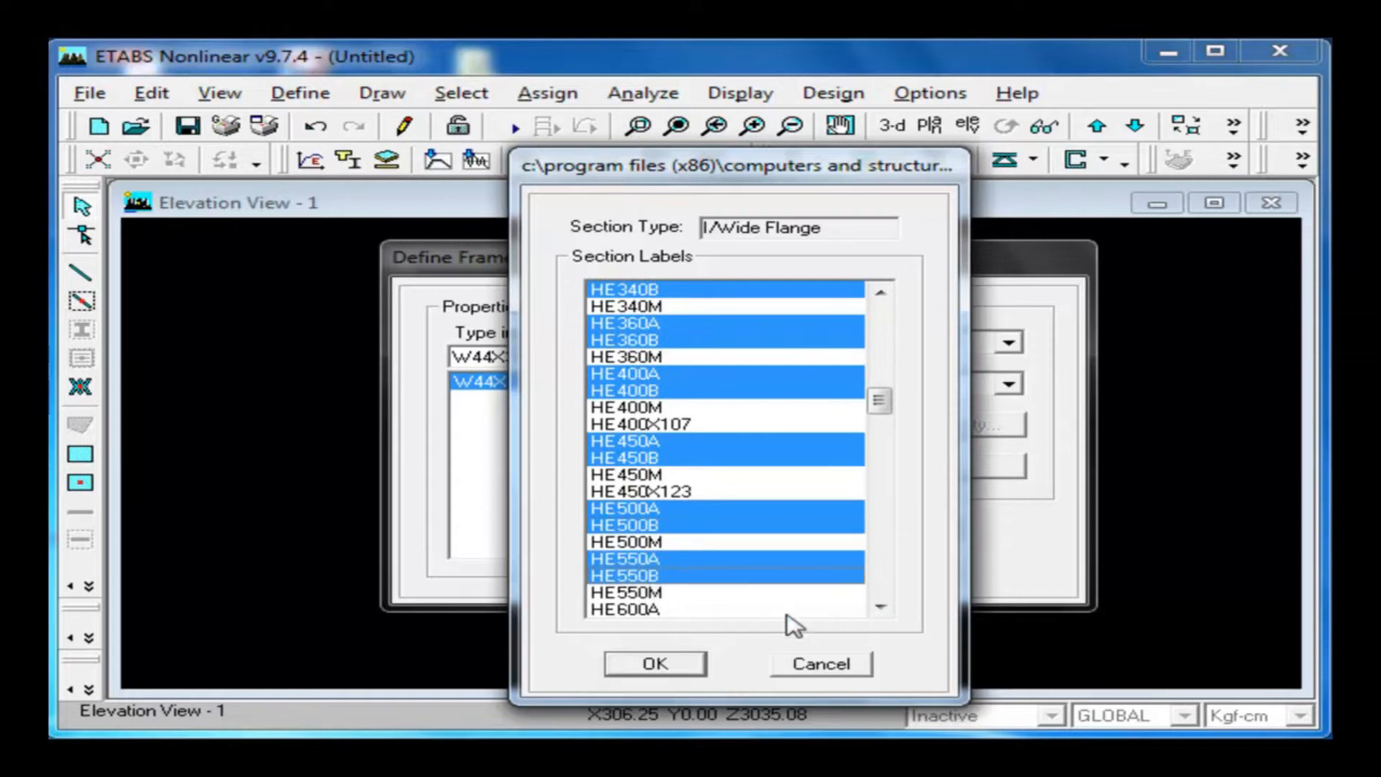
Step: Add HE600A, HE600B, HE650A and HE650B to the sections selected for import
{"action": "left_click", "coordinate": [879, 608]}
{"action": "left_click", "coordinate": [879, 608]}
{"action": "left_click", "coordinate": [879, 608]}
{"action": "left_click", "coordinate": [879, 608]}
{"action": "left_click", "coordinate": [879, 608]}
{"action": "left_click", "coordinate": [697, 525], "text": "ctrl"}
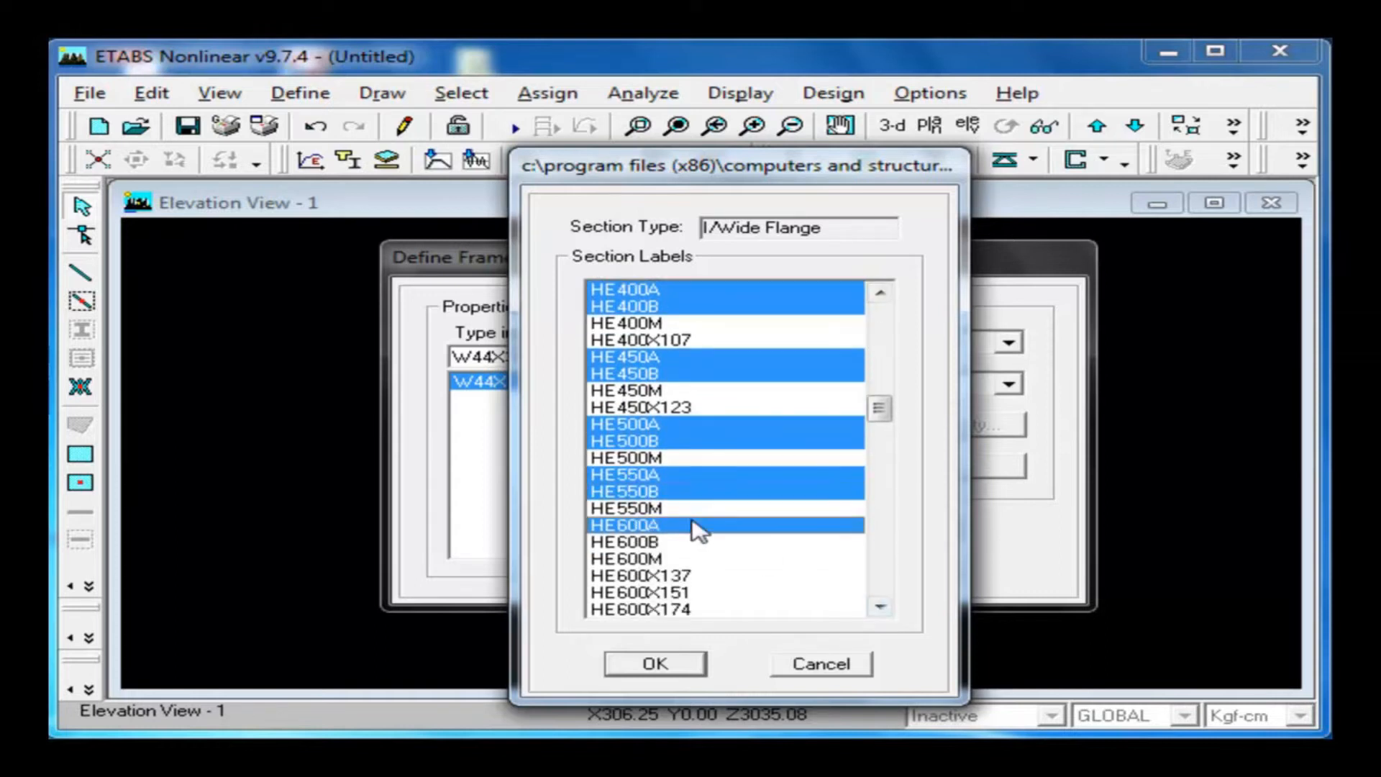
{"action": "left_click", "coordinate": [677, 543], "text": "ctrl"}
{"action": "left_click", "coordinate": [879, 607]}
{"action": "left_click", "coordinate": [879, 608]}
{"action": "left_click", "coordinate": [879, 607]}
{"action": "left_click", "coordinate": [879, 608]}
{"action": "left_click", "coordinate": [879, 607]}
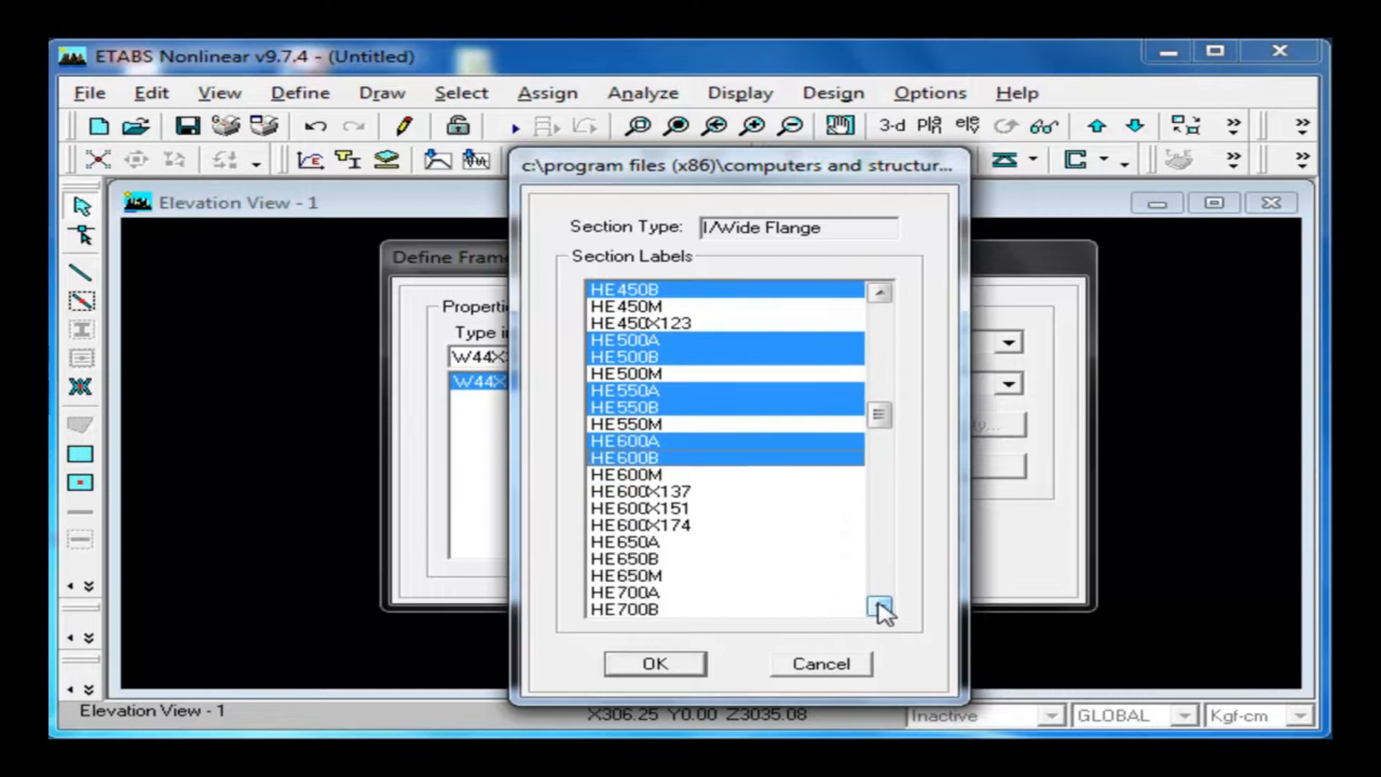
{"action": "left_click", "coordinate": [682, 544], "text": "ctrl"}
{"action": "left_click", "coordinate": [661, 560], "text": "ctrl"}
Step: Add HE700A, HE700B, HE800A and HE800B to the sections selected for import
{"action": "left_click", "coordinate": [879, 608]}
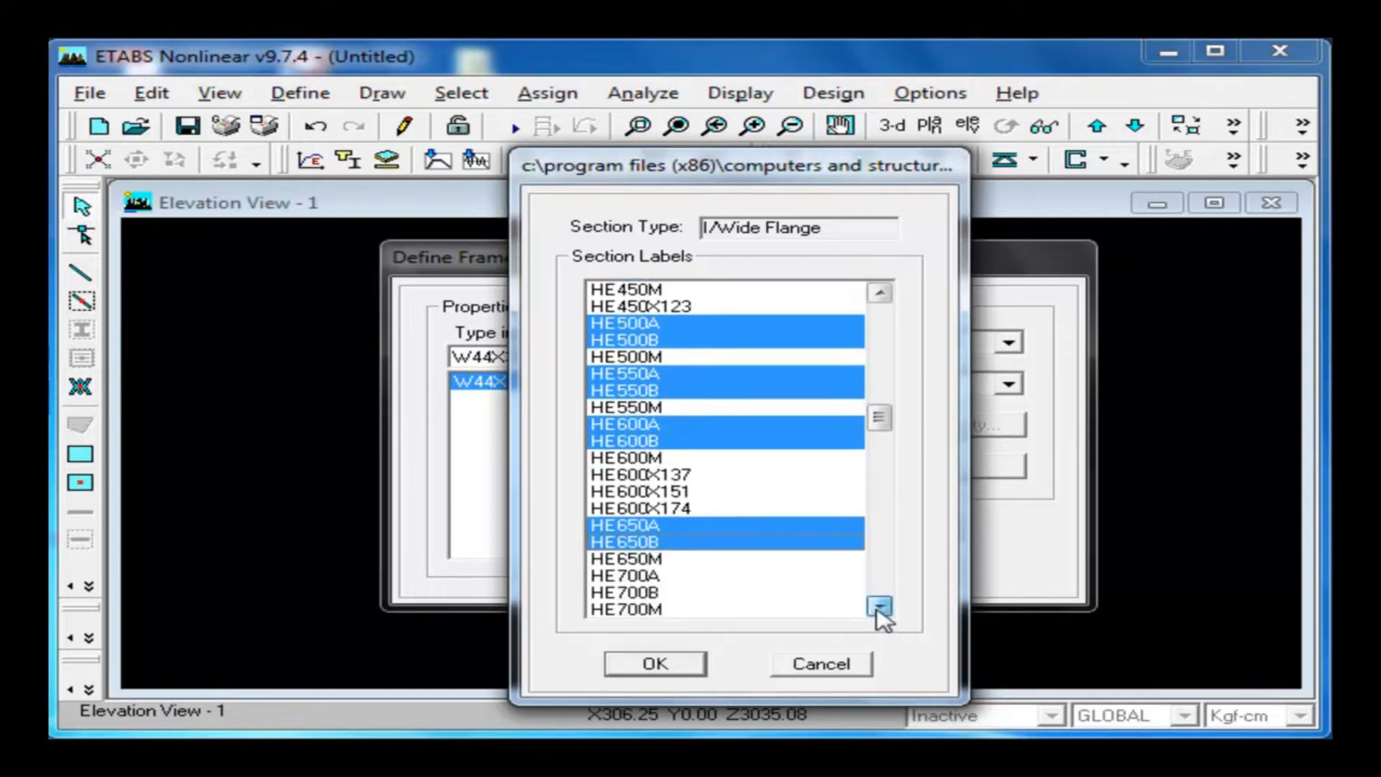
{"action": "left_click", "coordinate": [878, 608]}
{"action": "left_click", "coordinate": [878, 608]}
{"action": "left_click", "coordinate": [879, 607]}
{"action": "left_click", "coordinate": [879, 608]}
{"action": "left_click", "coordinate": [683, 525], "text": "ctrl"}
{"action": "left_click", "coordinate": [665, 509], "text": "ctrl"}
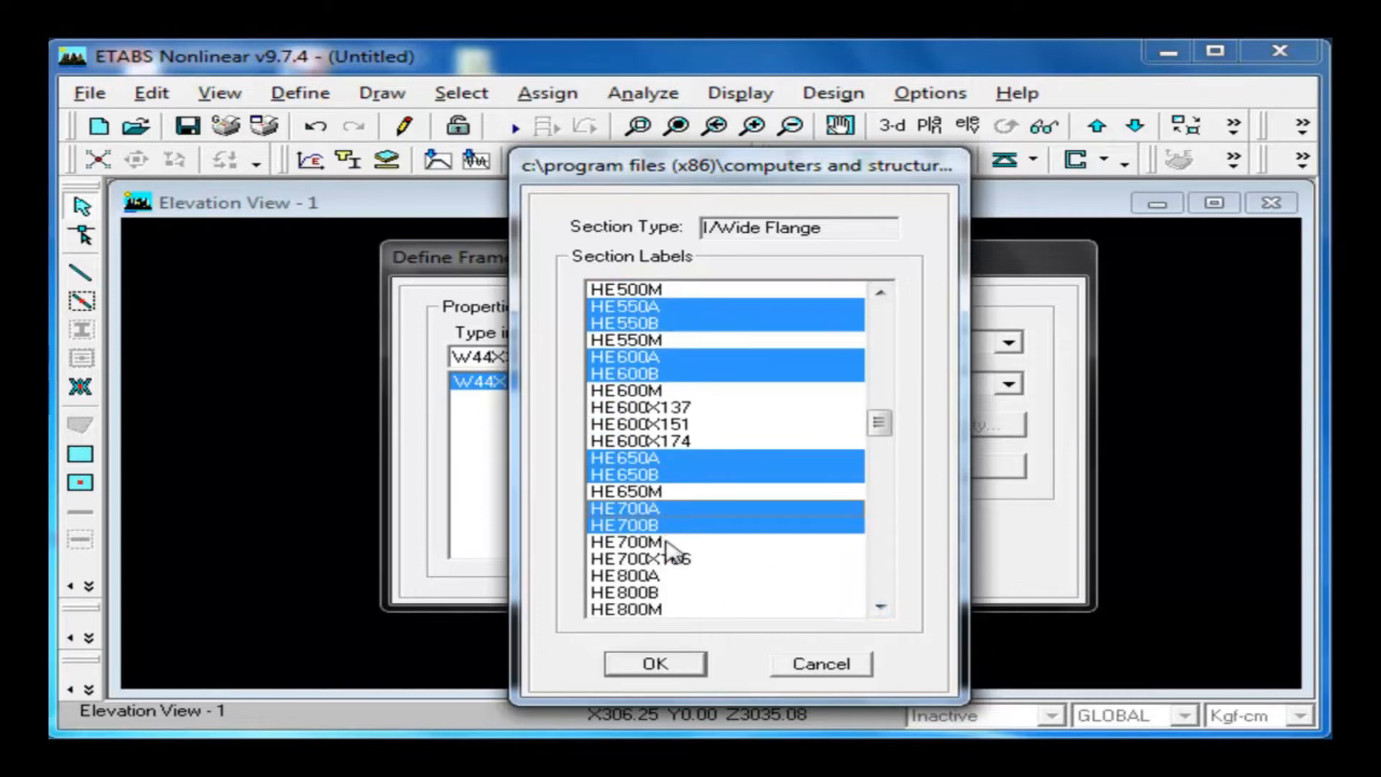
{"action": "left_click", "coordinate": [651, 576], "text": "ctrl"}
{"action": "left_click", "coordinate": [662, 594], "text": "ctrl"}
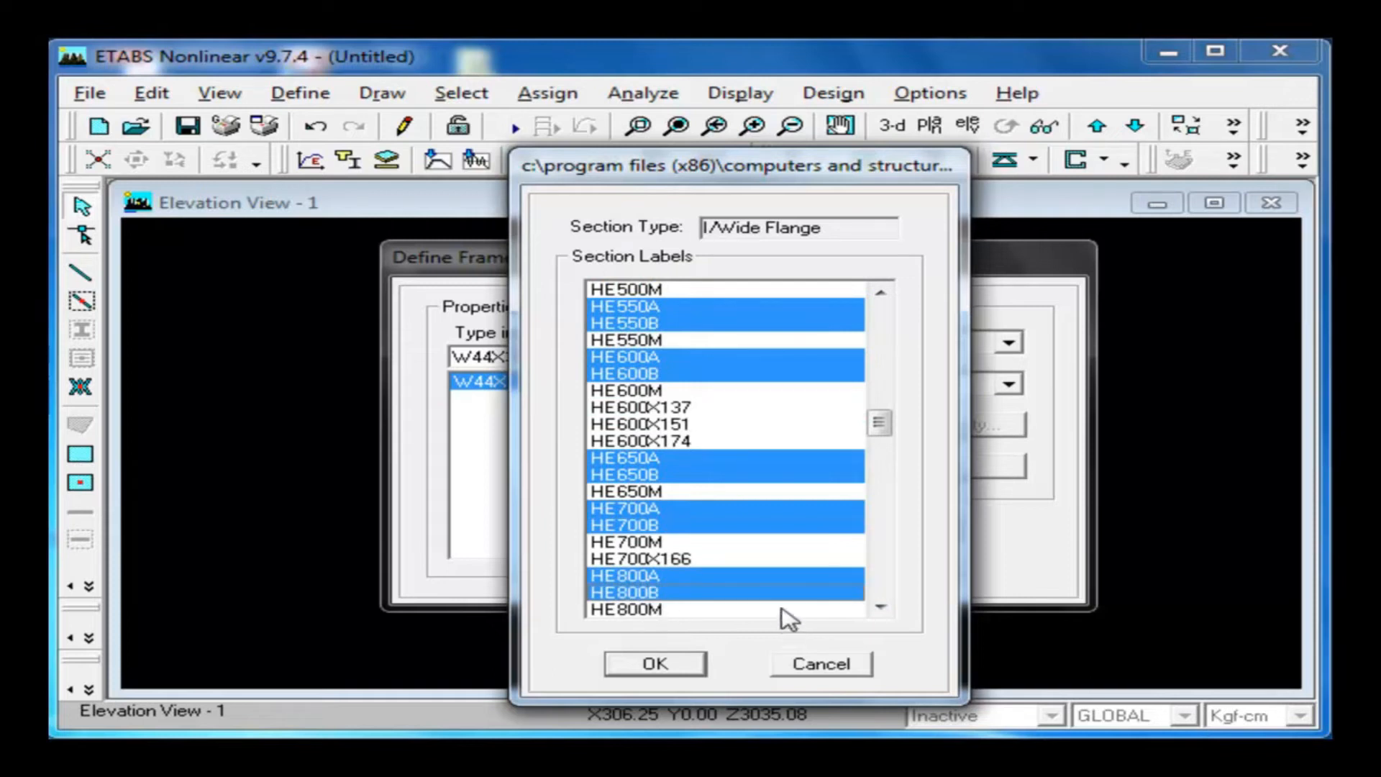
Step: Accept the import of the selected HE sections and zoom in on the frame elevation
{"action": "left_click", "coordinate": [687, 663]}
{"action": "left_click", "coordinate": [662, 669]}
{"action": "left_click", "coordinate": [904, 530]}
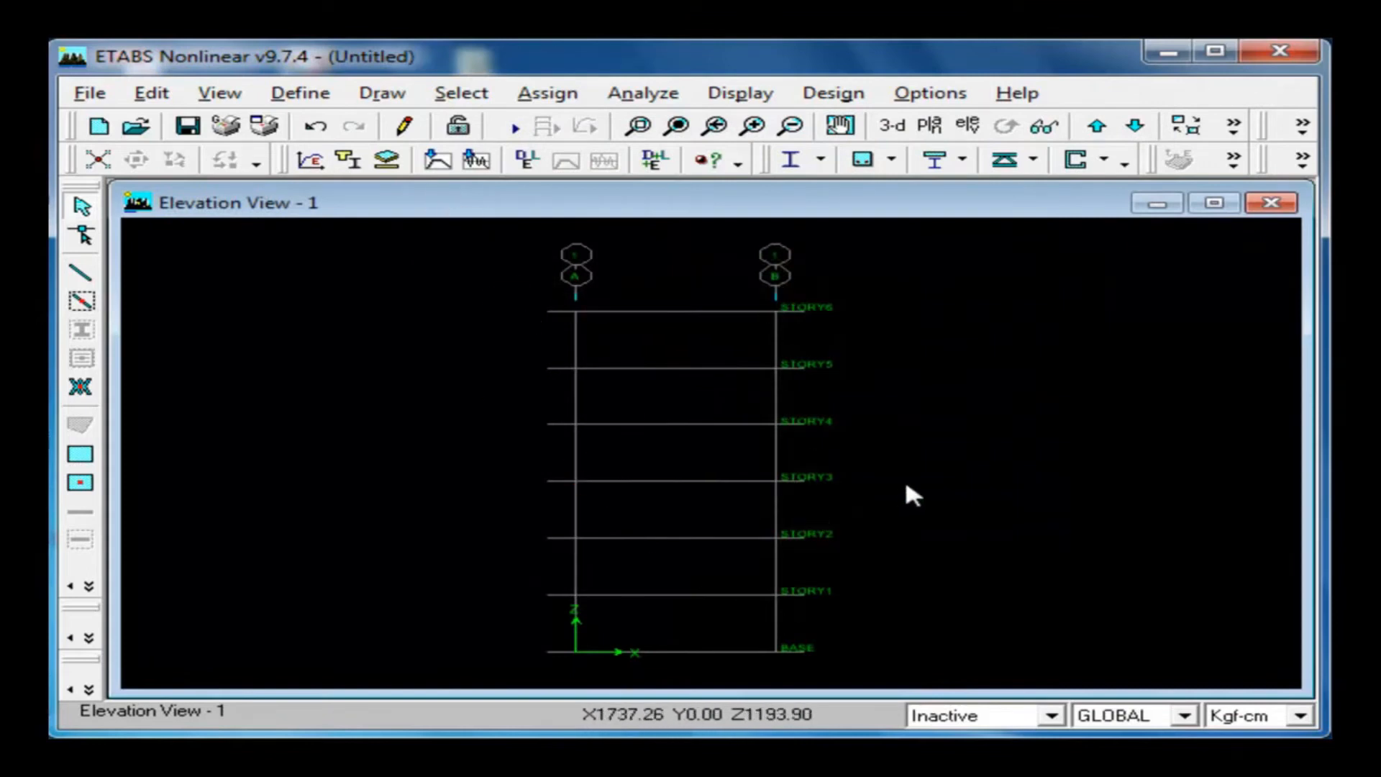
{"action": "left_click", "coordinate": [638, 126]}
{"action": "left_click_drag", "start_coordinate": [506, 285], "coordinate": [907, 655]}
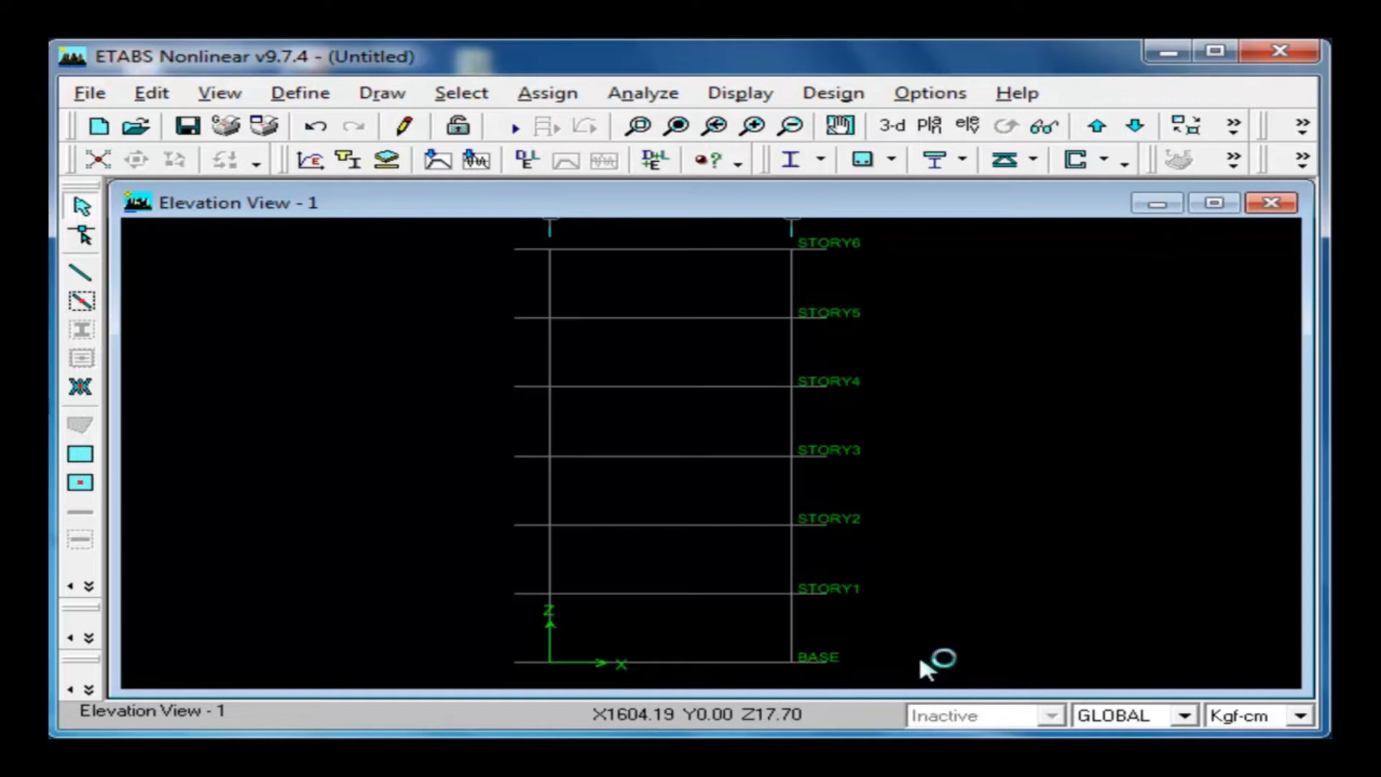
{"action": "left_click", "coordinate": [90, 304]}
{"action": "left_click", "coordinate": [956, 393]}
{"action": "mouse_move", "coordinate": [963, 431]}
{"action": "left_mouse_down"}
{"action": "mouse_move", "coordinate": [963, 522]}
{"action": "mouse_move", "coordinate": [964, 435]}
{"action": "left_mouse_up"}
{"action": "left_click", "coordinate": [968, 340]}
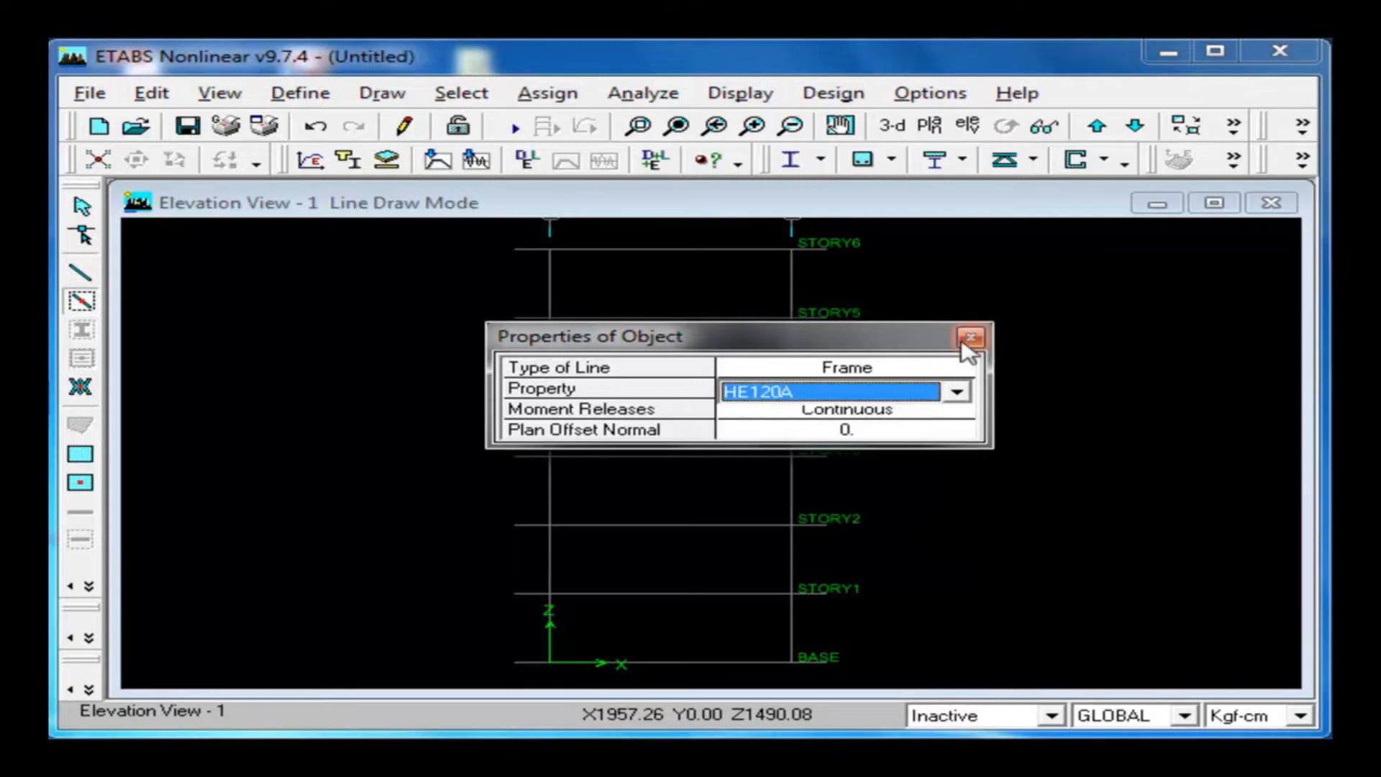
{"action": "left_click", "coordinate": [969, 338]}
Step: Reopen the frame section definitions, start another I/Wide Flange import and find the IPE sections
{"action": "left_click", "coordinate": [295, 94]}
{"action": "left_click", "coordinate": [332, 150]}
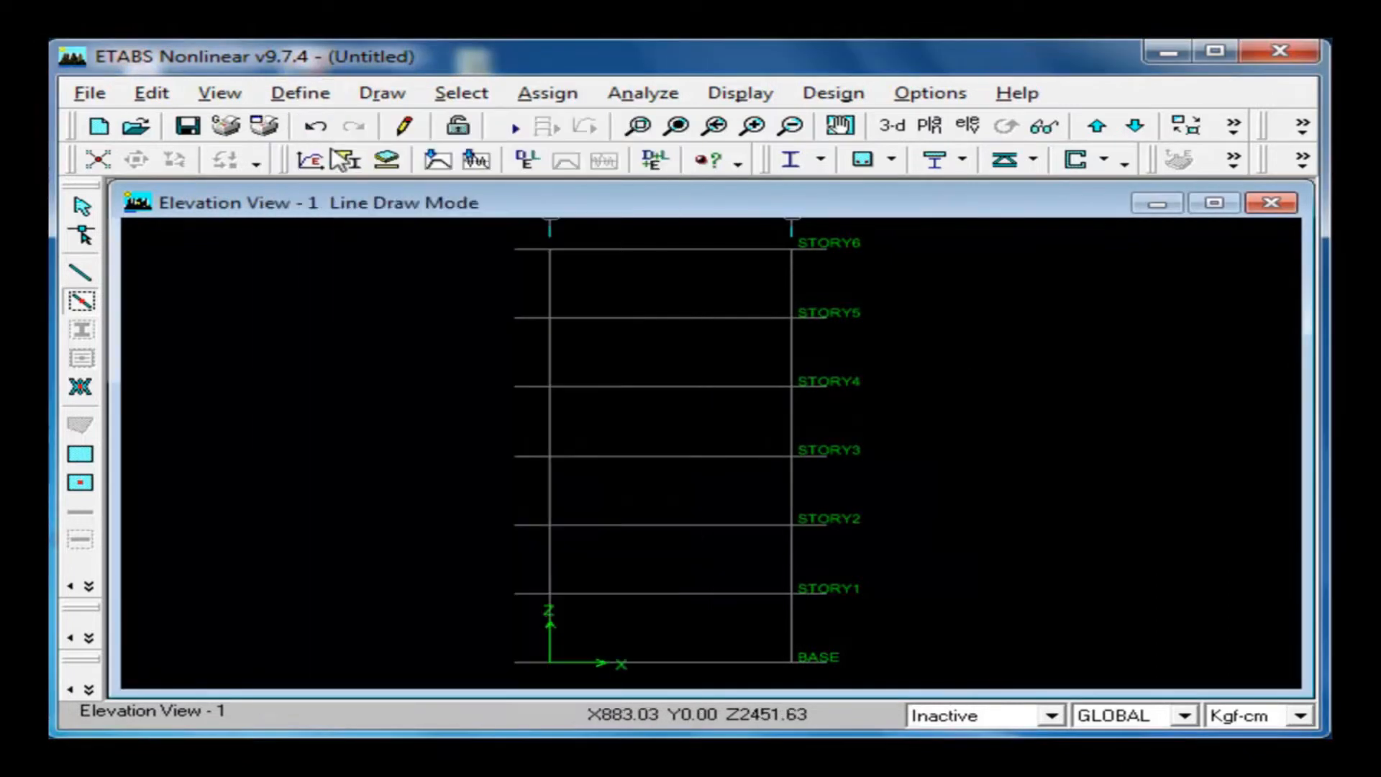
{"action": "left_click", "coordinate": [909, 345]}
{"action": "left_click", "coordinate": [895, 366]}
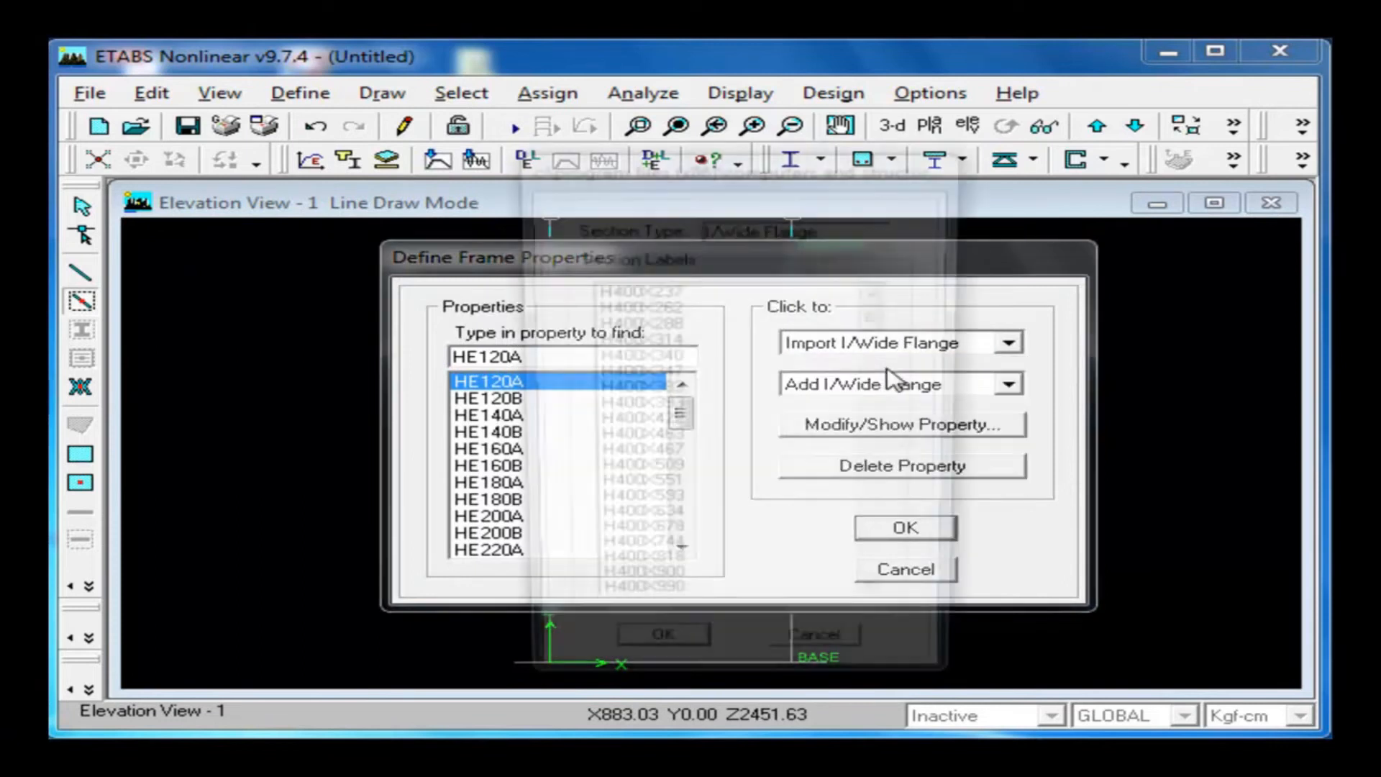
{"action": "left_click_drag", "start_coordinate": [879, 324], "coordinate": [886, 516]}
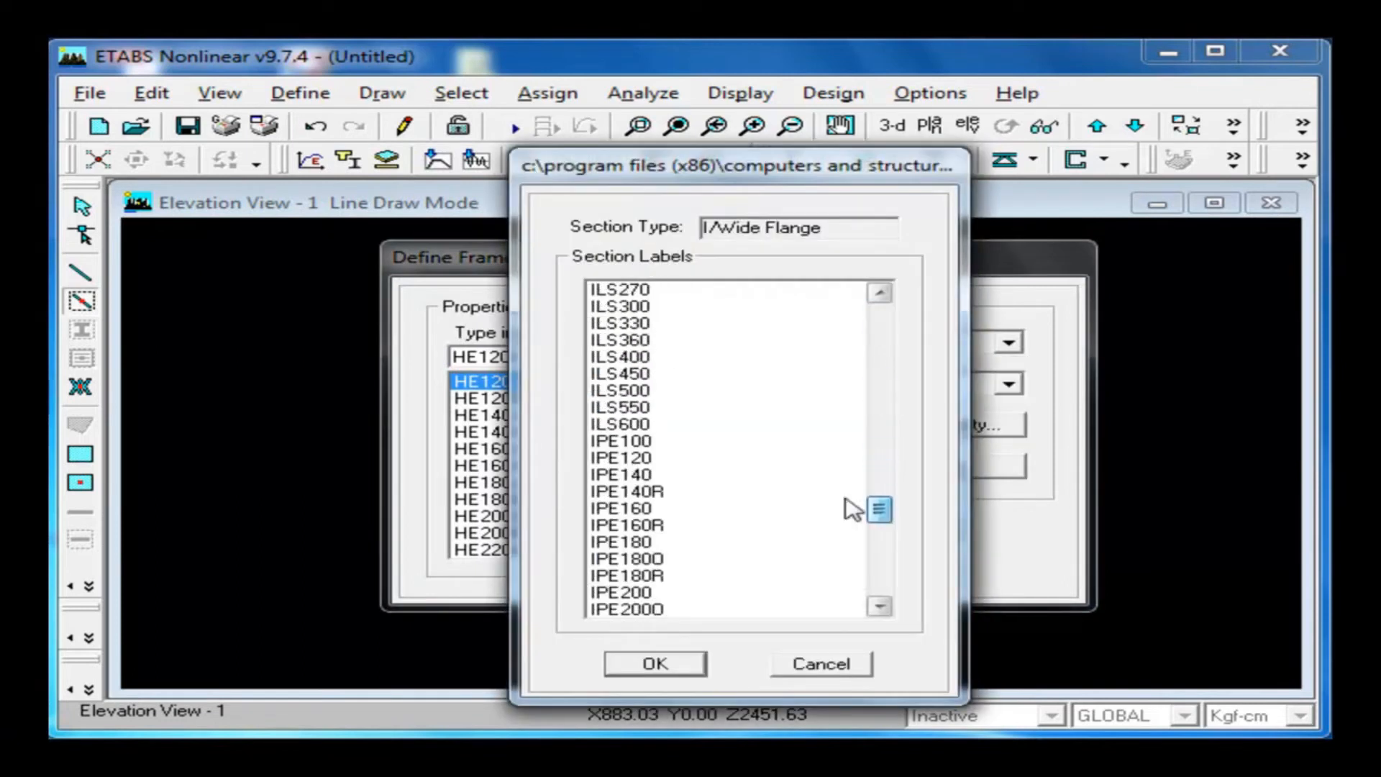
Step: Select IPE100, IPE120, IPE140, IPE160, IPE180, IPE200, IPE220 and IPE240 for import, without the O and R variants
{"action": "left_click", "coordinate": [681, 442]}
{"action": "left_click", "coordinate": [660, 458], "text": "ctrl"}
{"action": "left_click", "coordinate": [651, 474], "text": "ctrl"}
{"action": "left_click", "coordinate": [645, 508], "text": "ctrl"}
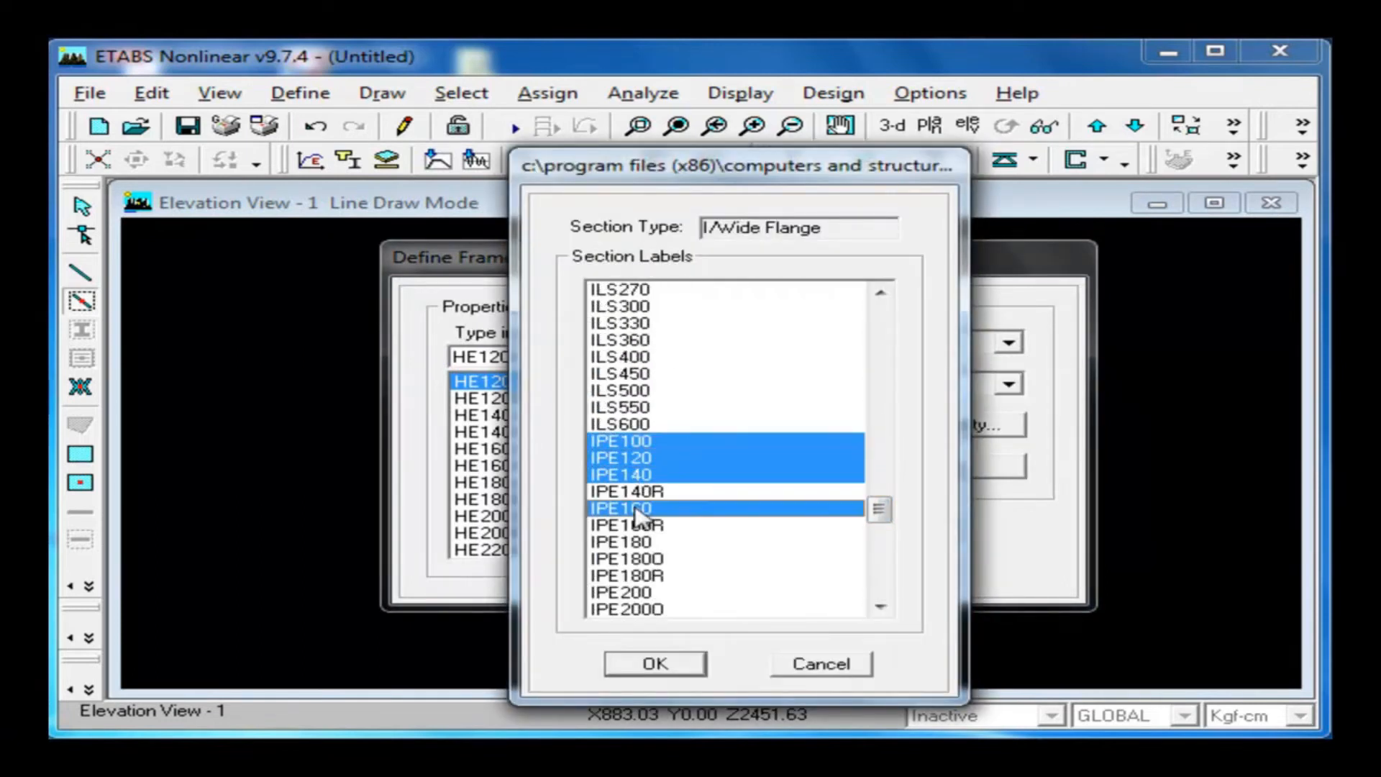
{"action": "left_click", "coordinate": [644, 542], "text": "ctrl"}
{"action": "left_click", "coordinate": [640, 592], "text": "ctrl"}
{"action": "left_click_drag", "start_coordinate": [879, 608], "coordinate": [879, 608]}
{"action": "left_click", "coordinate": [625, 491], "text": "ctrl"}
{"action": "left_click", "coordinate": [643, 542], "text": "ctrl"}
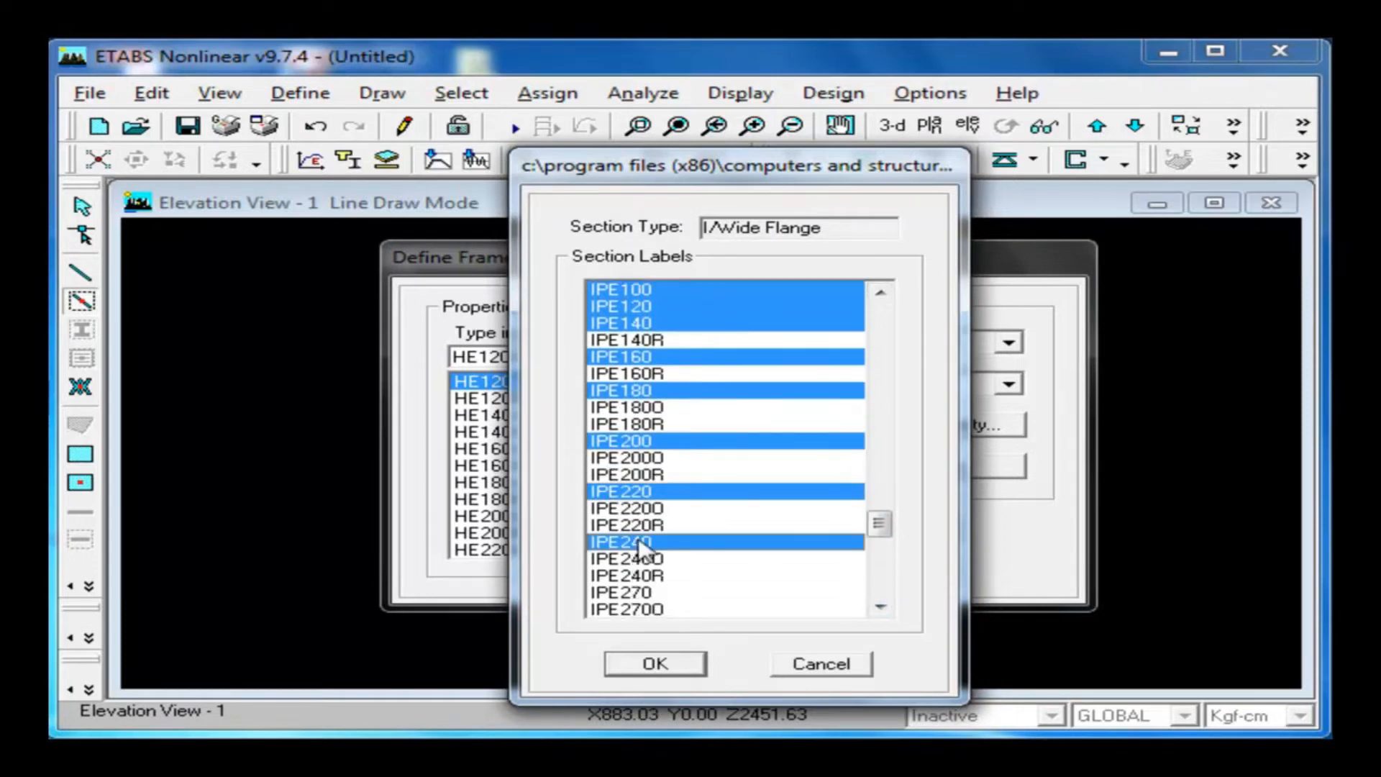
Step: Add IPE270, IPE300, IPE330, IPE360, IPE400, IPE450 and IPE500 to the sections selected for import
{"action": "left_click_drag", "start_coordinate": [885, 524], "coordinate": [885, 543]}
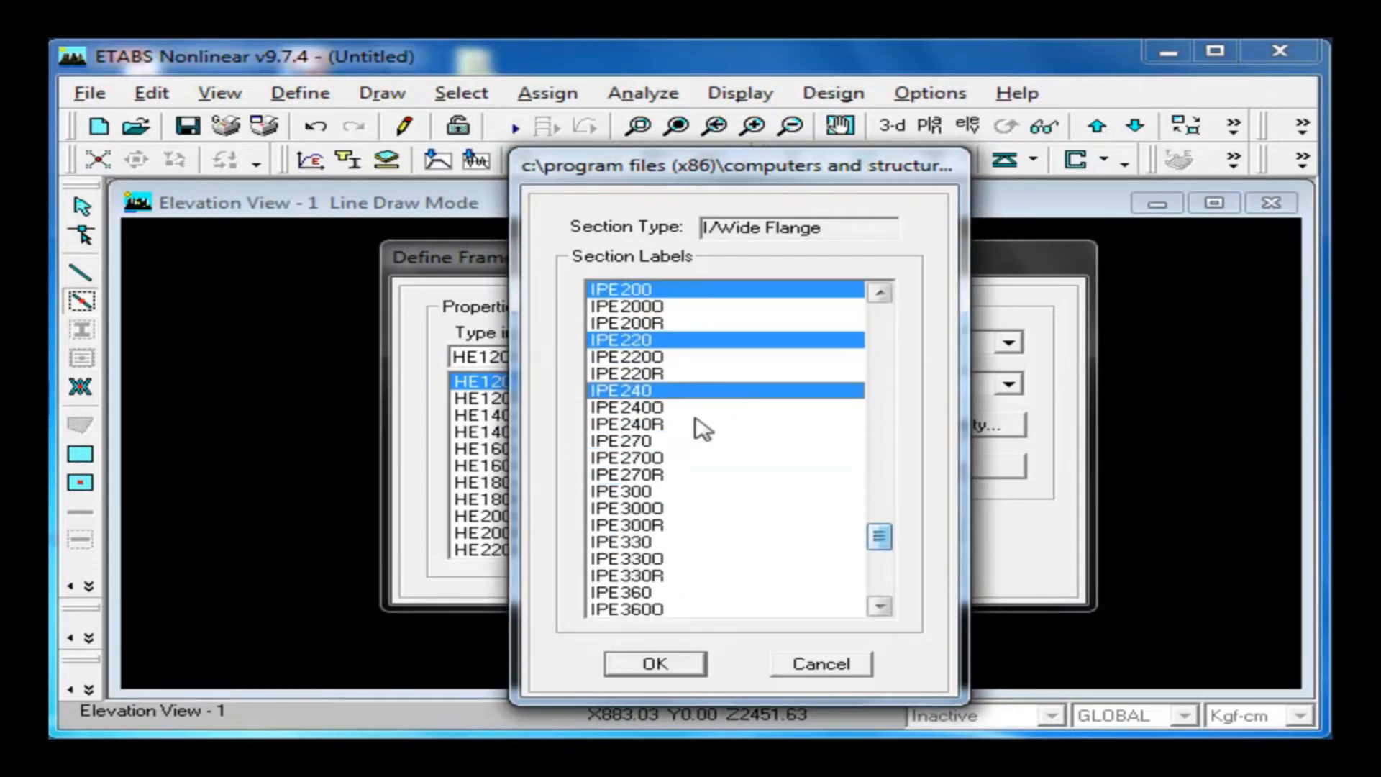
{"action": "left_click", "coordinate": [656, 440], "text": "ctrl"}
{"action": "left_click", "coordinate": [655, 491], "text": "ctrl"}
{"action": "left_click", "coordinate": [651, 541], "text": "ctrl"}
{"action": "left_click", "coordinate": [647, 592], "text": "ctrl"}
{"action": "left_click", "coordinate": [879, 608]}
{"action": "left_click", "coordinate": [879, 608]}
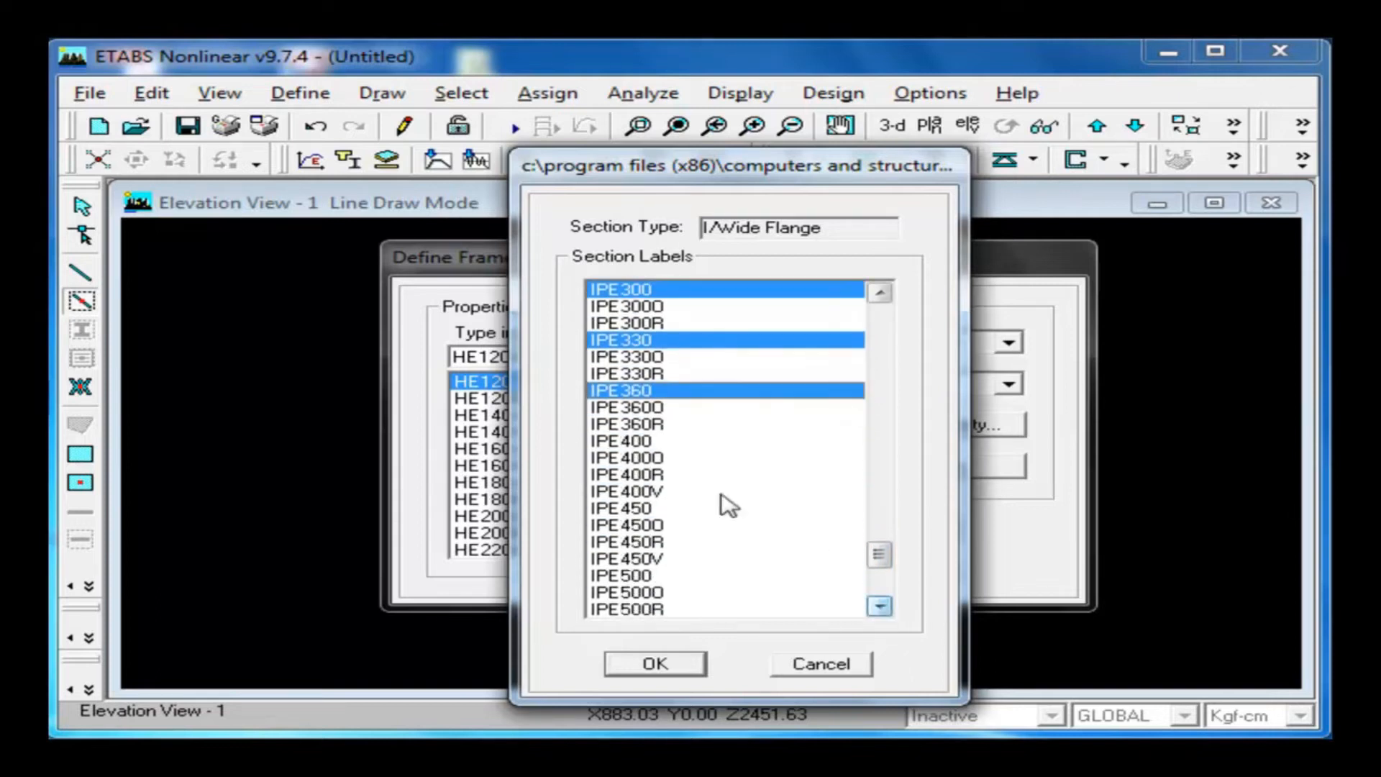
{"action": "left_click", "coordinate": [633, 441], "text": "ctrl"}
{"action": "left_click", "coordinate": [651, 509], "text": "ctrl"}
{"action": "left_click", "coordinate": [649, 575], "text": "ctrl"}
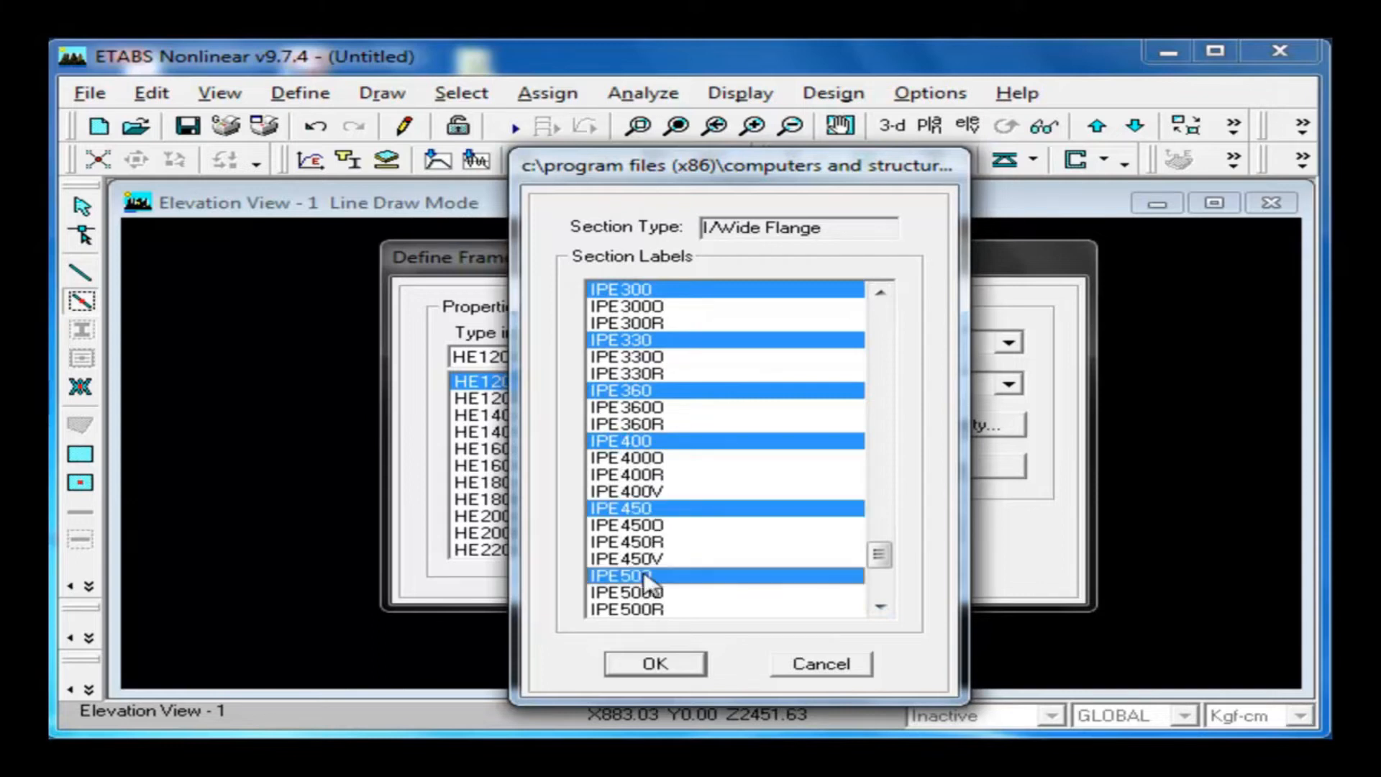
Step: Import the selected IPE sections with material A36 and accept the frame property definitions
{"action": "left_click", "coordinate": [654, 663]}
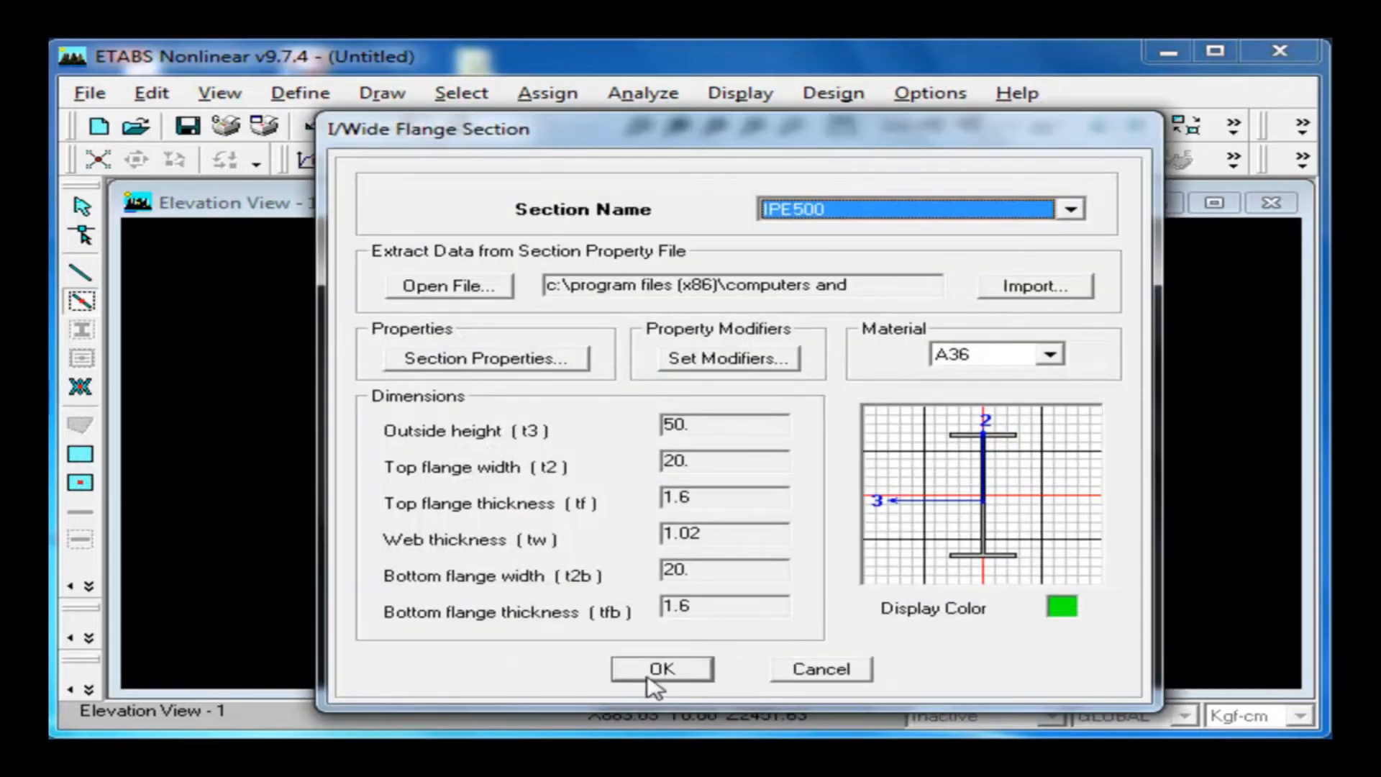
{"action": "left_click", "coordinate": [655, 673]}
{"action": "left_click", "coordinate": [879, 530]}
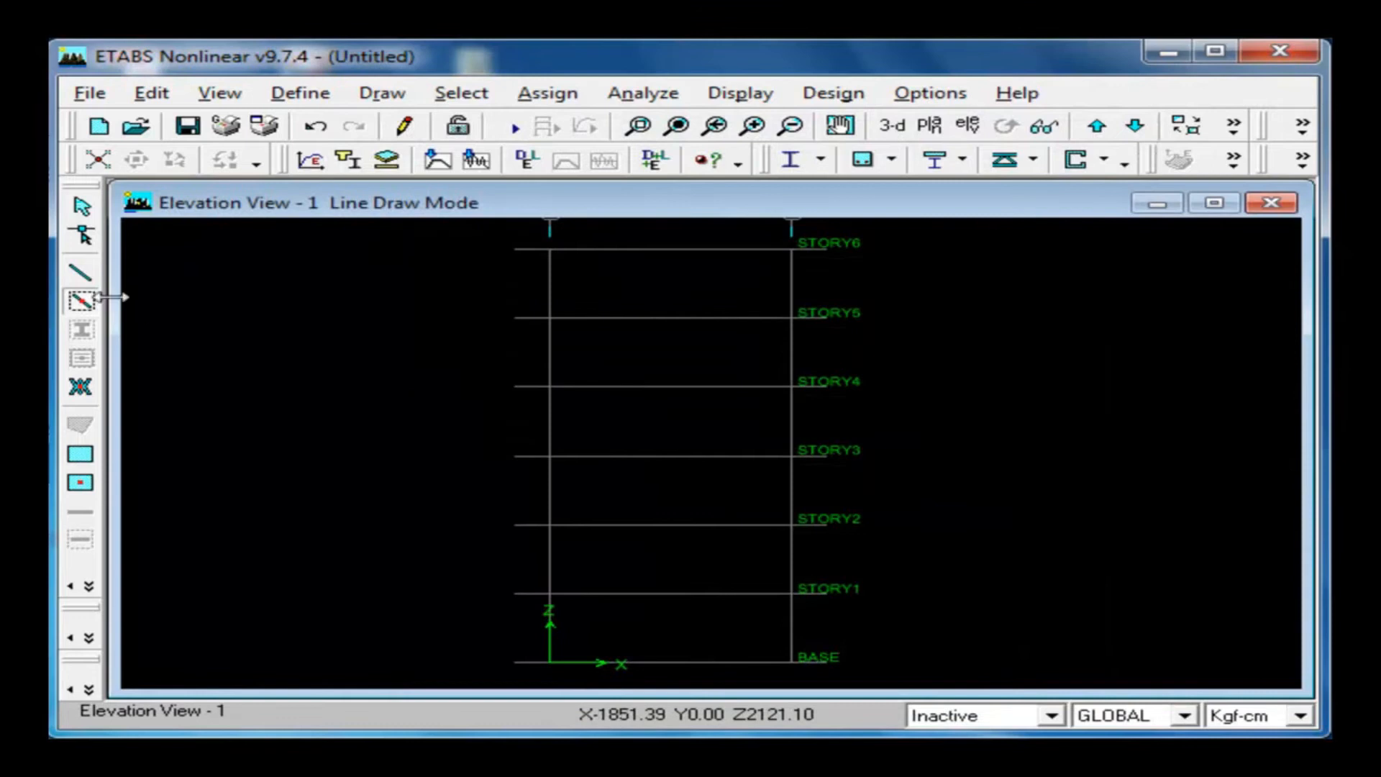
Step: Start drawing frame lines by region with section IPE400 and move the object properties window clear of the frame
{"action": "left_click", "coordinate": [82, 301]}
{"action": "left_click", "coordinate": [958, 394]}
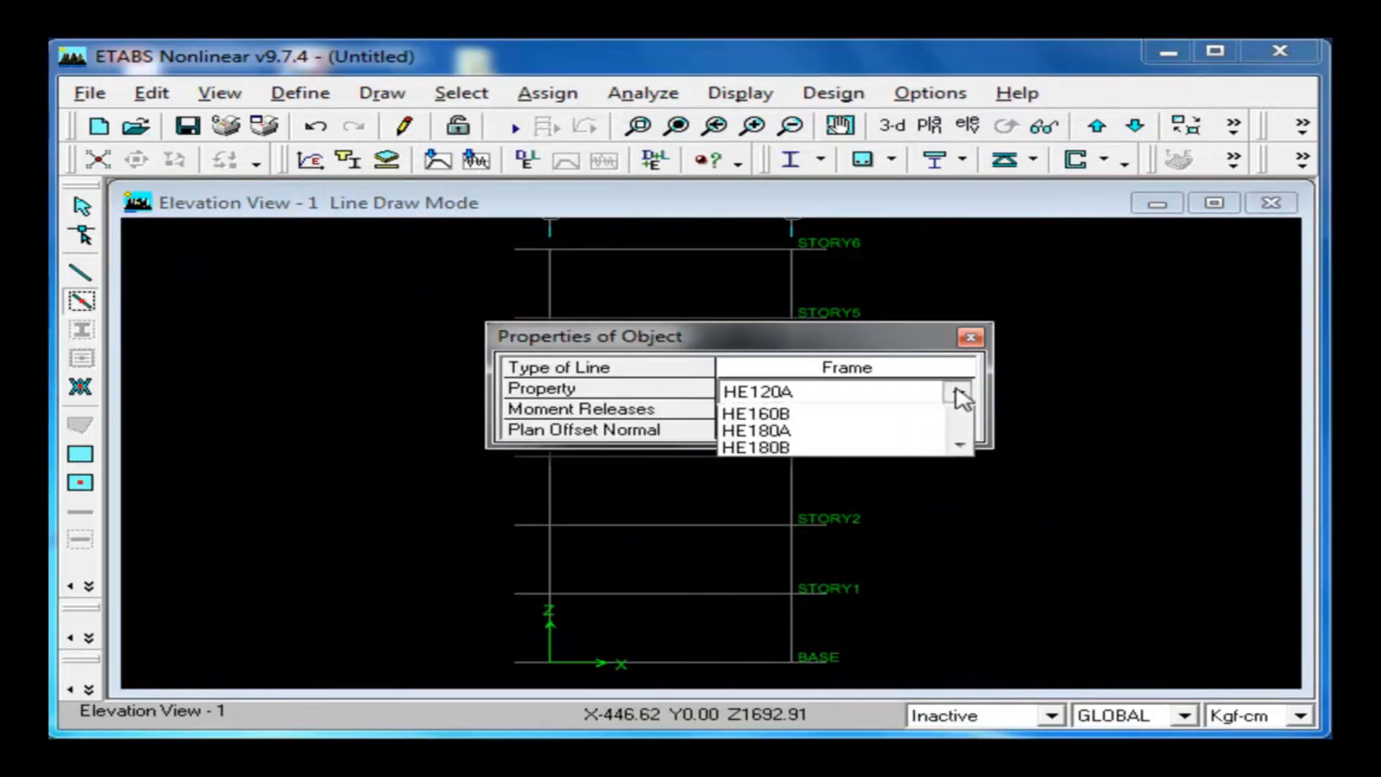
{"action": "left_click_drag", "start_coordinate": [963, 437], "coordinate": [964, 520]}
{"action": "left_click", "coordinate": [888, 483]}
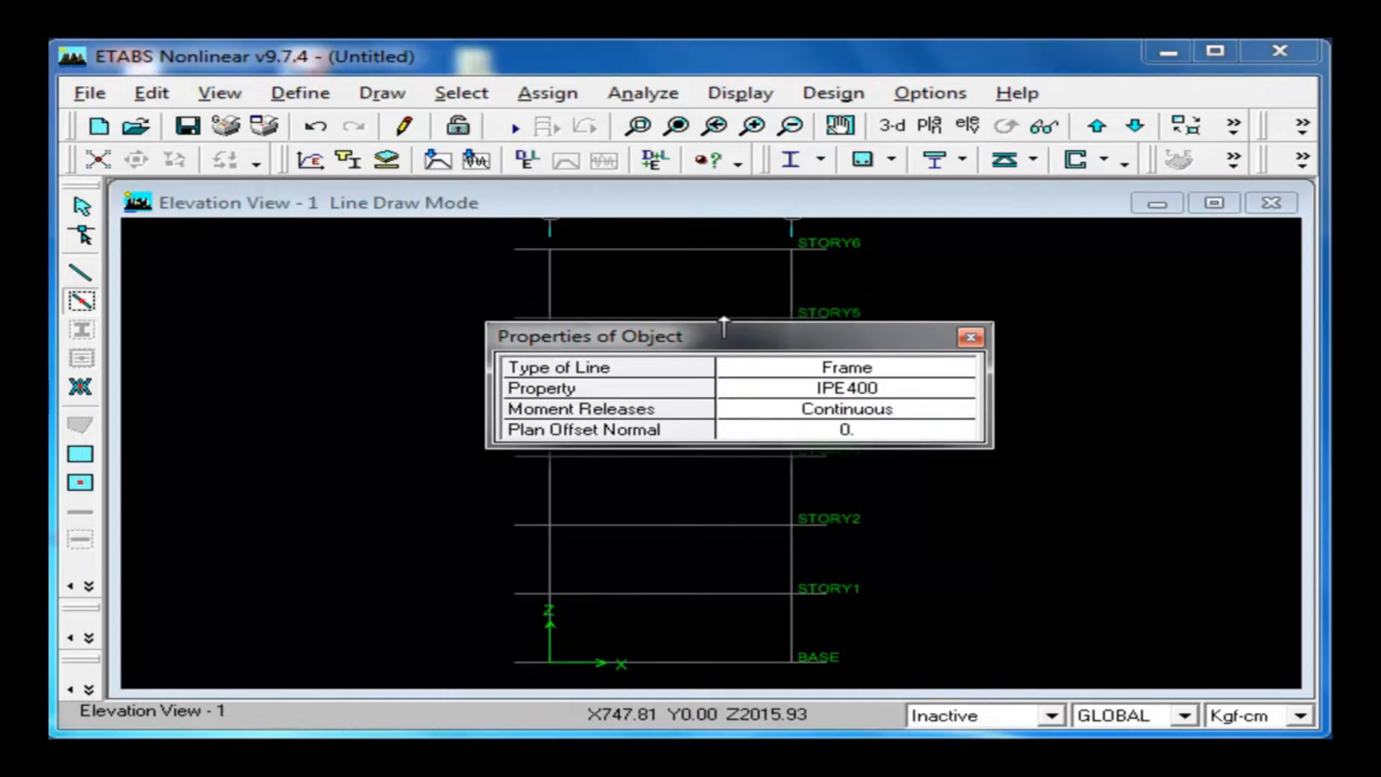
{"action": "left_click_drag", "start_coordinate": [671, 339], "coordinate": [1067, 518]}
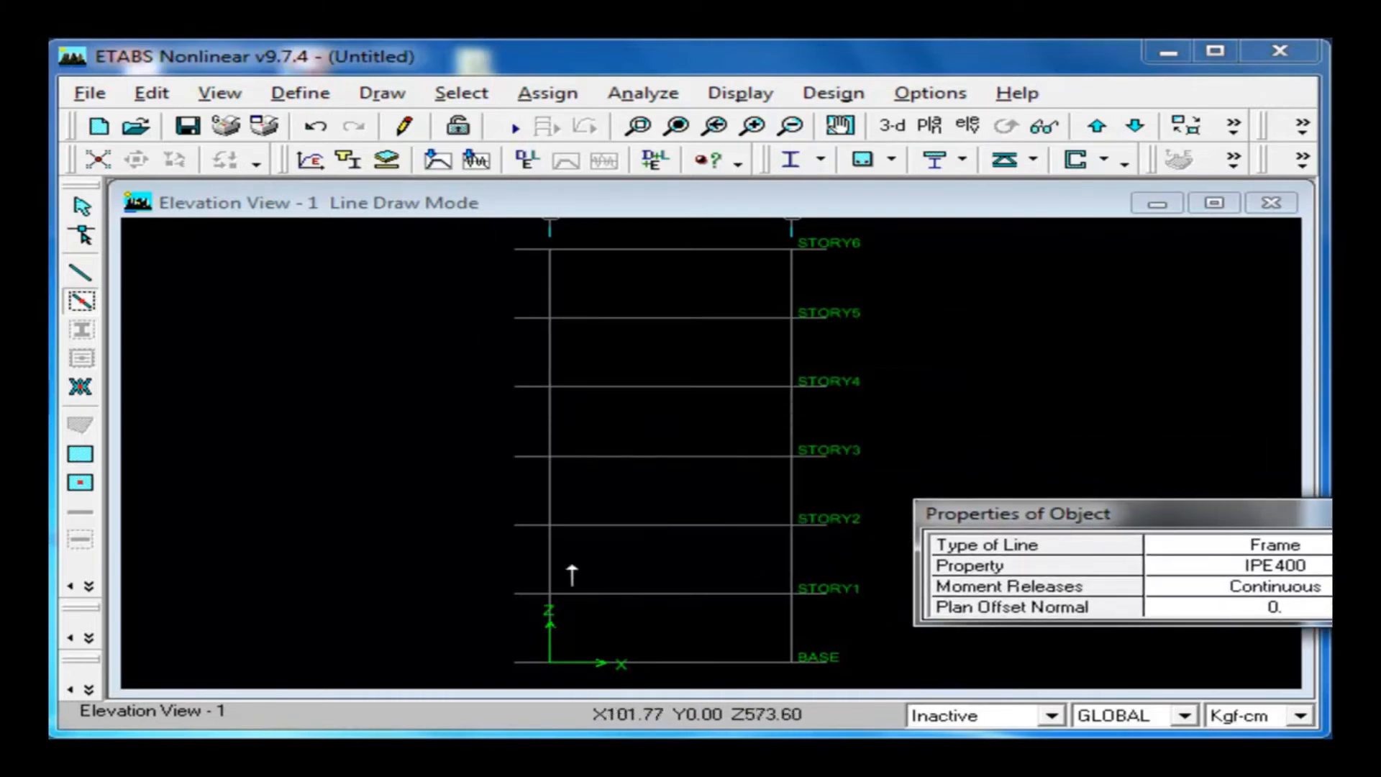
Step: Draw IPE400 beams across the bay at STORY1 through STORY6 and end line drawing
{"action": "left_click_drag", "start_coordinate": [519, 567], "coordinate": [665, 609]}
{"action": "left_click_drag", "start_coordinate": [478, 493], "coordinate": [833, 541]}
{"action": "left_click_drag", "start_coordinate": [508, 441], "coordinate": [800, 479]}
{"action": "left_click_drag", "start_coordinate": [509, 360], "coordinate": [687, 401]}
{"action": "left_click_drag", "start_coordinate": [515, 300], "coordinate": [707, 335]}
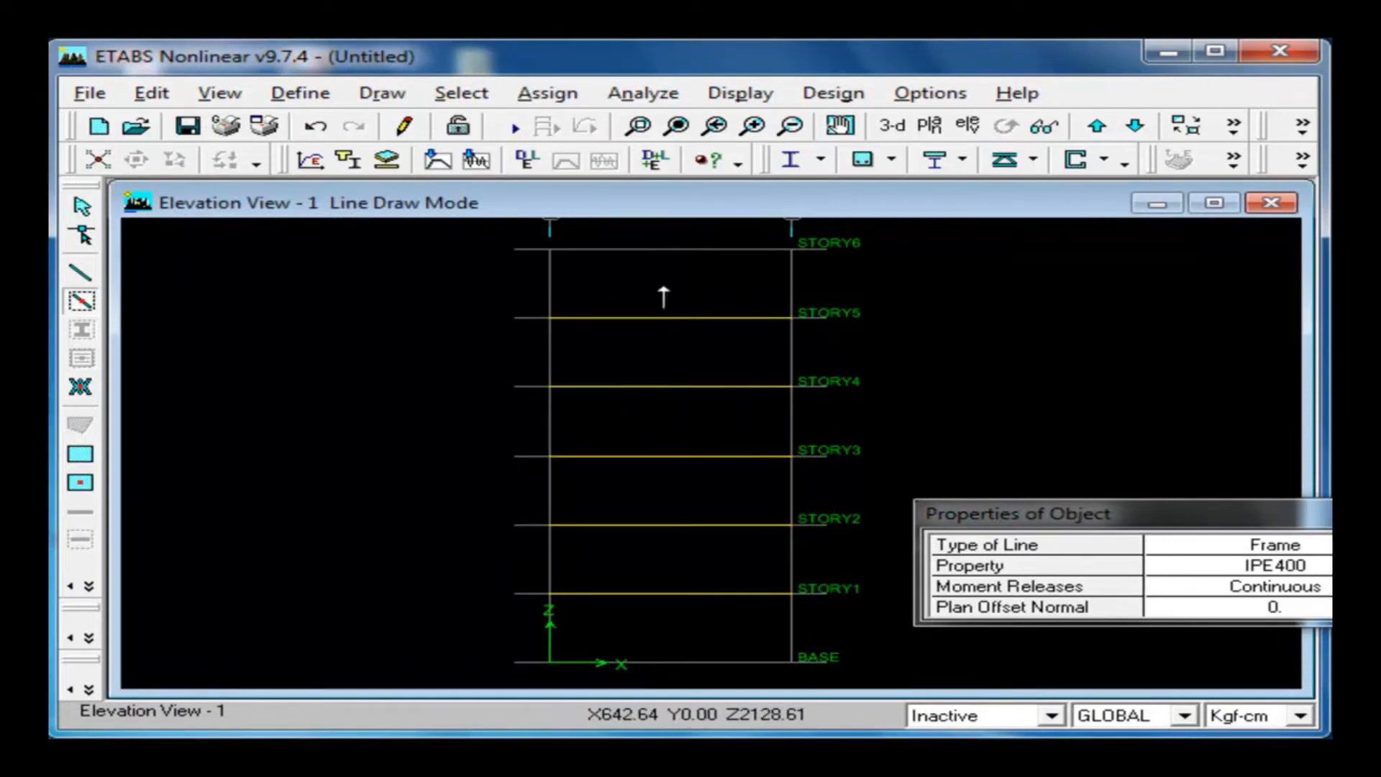
{"action": "left_click_drag", "start_coordinate": [530, 238], "coordinate": [813, 284]}
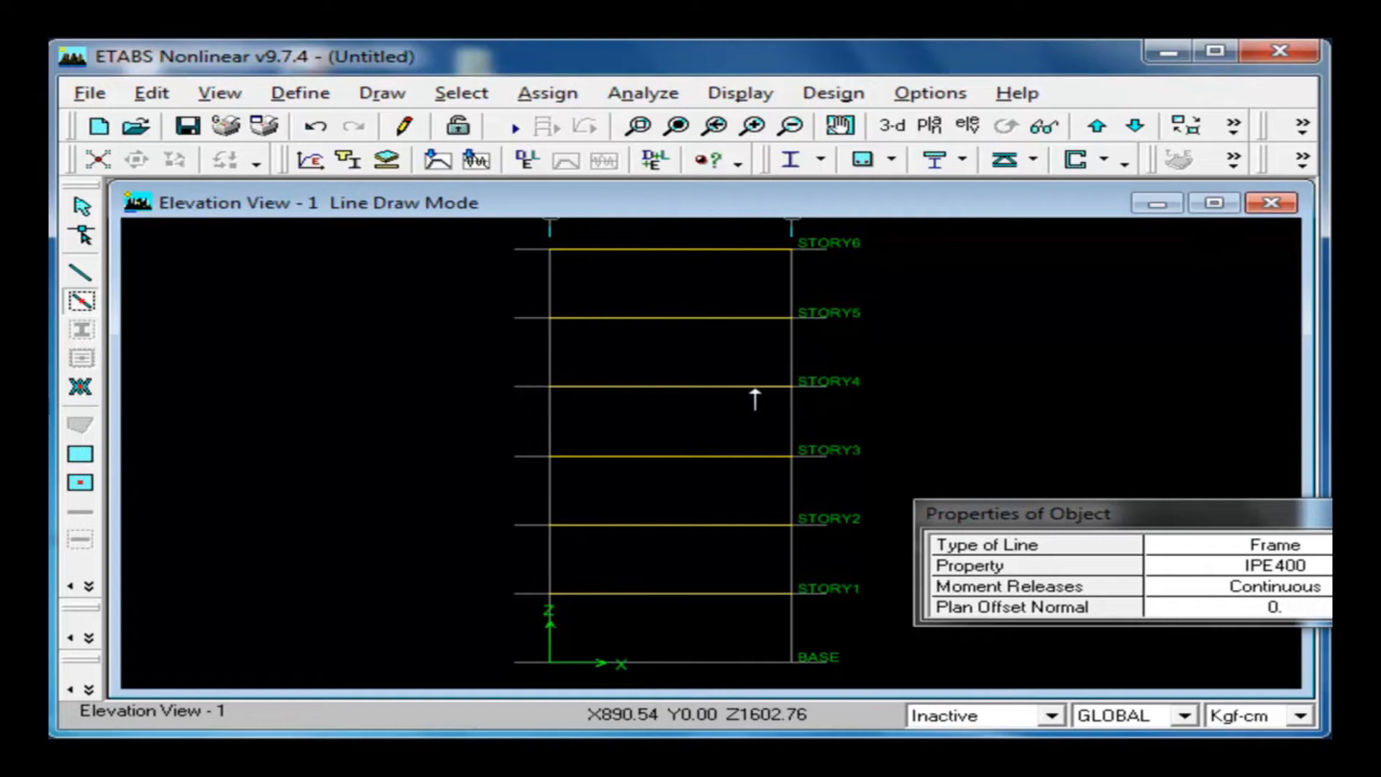
{"action": "key", "text": "Escape"}
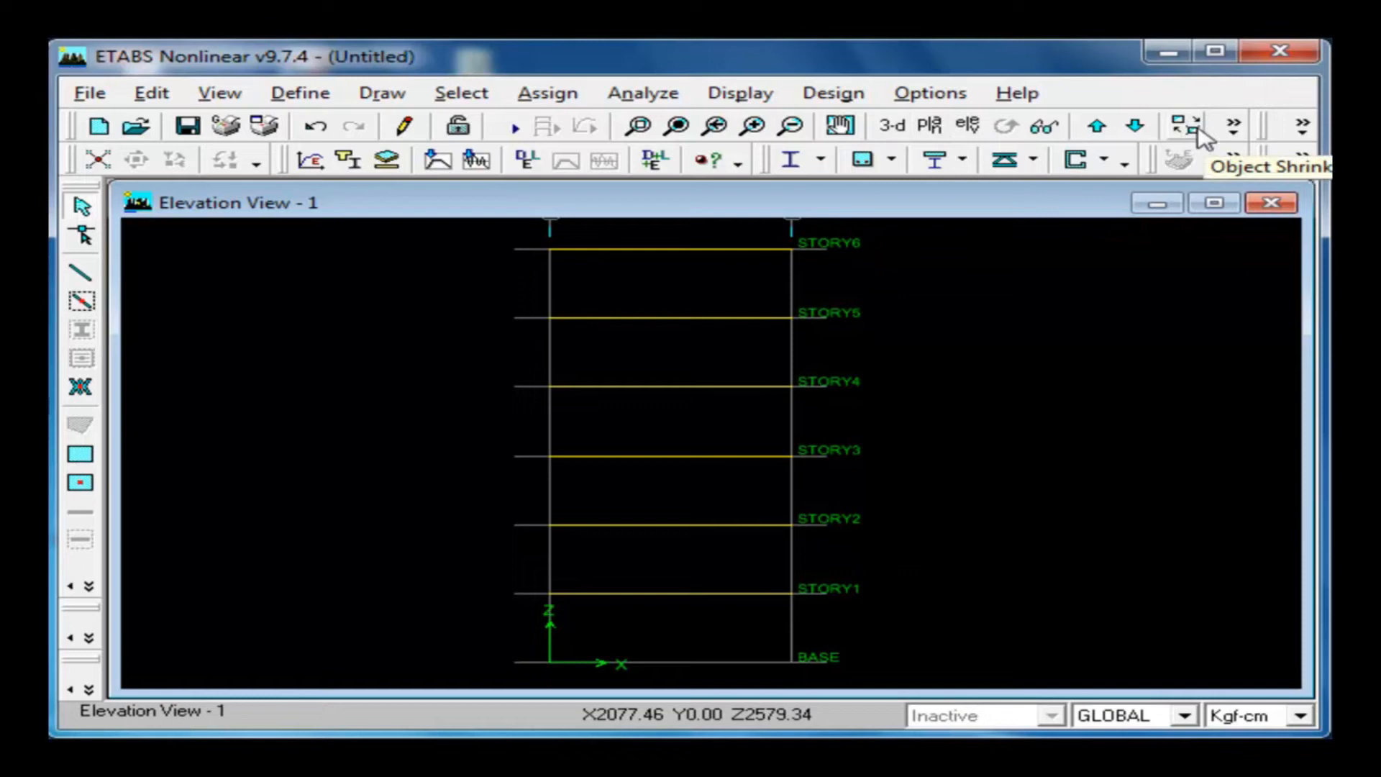
Step: Turn on the extrusion display of the frame members in the building view options
{"action": "left_click", "coordinate": [193, 98]}
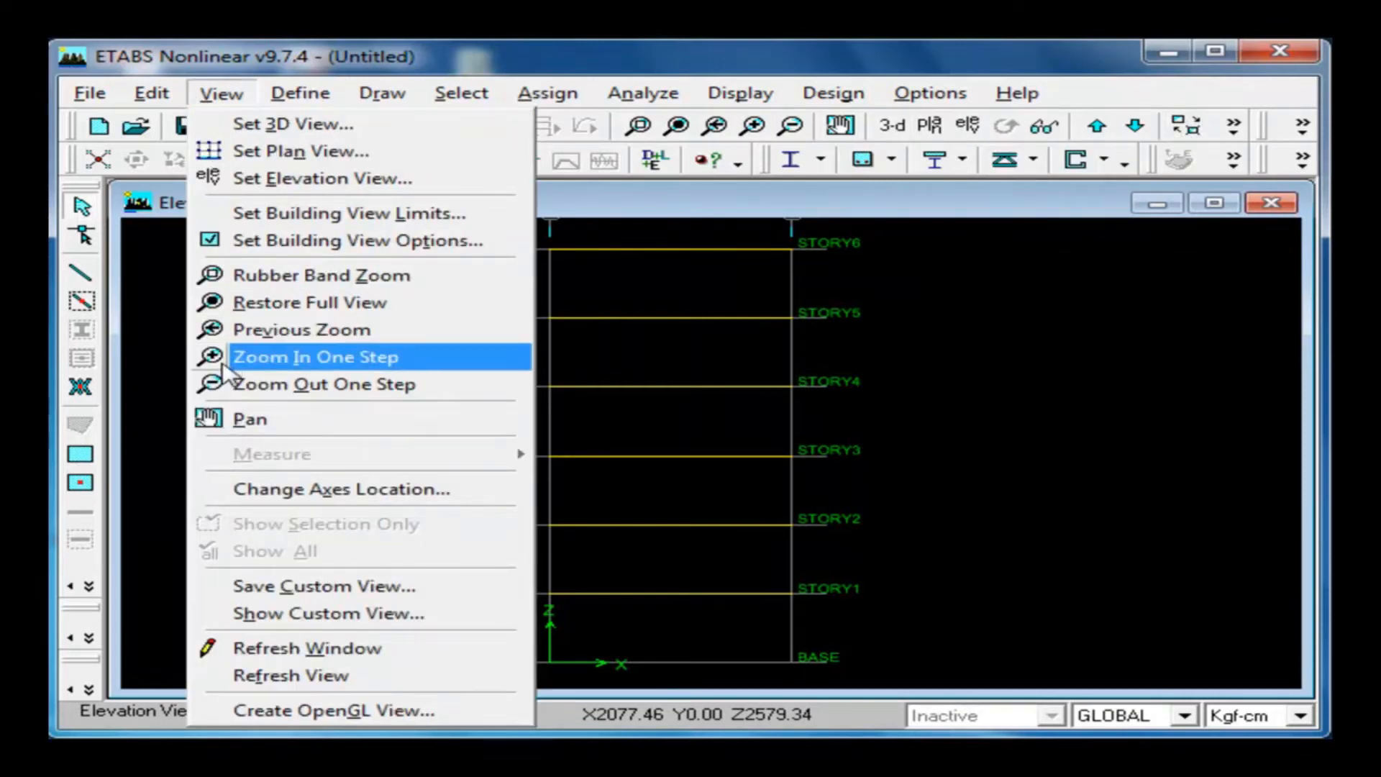
{"action": "left_click", "coordinate": [277, 239]}
{"action": "left_click", "coordinate": [215, 584]}
{"action": "left_click", "coordinate": [726, 651]}
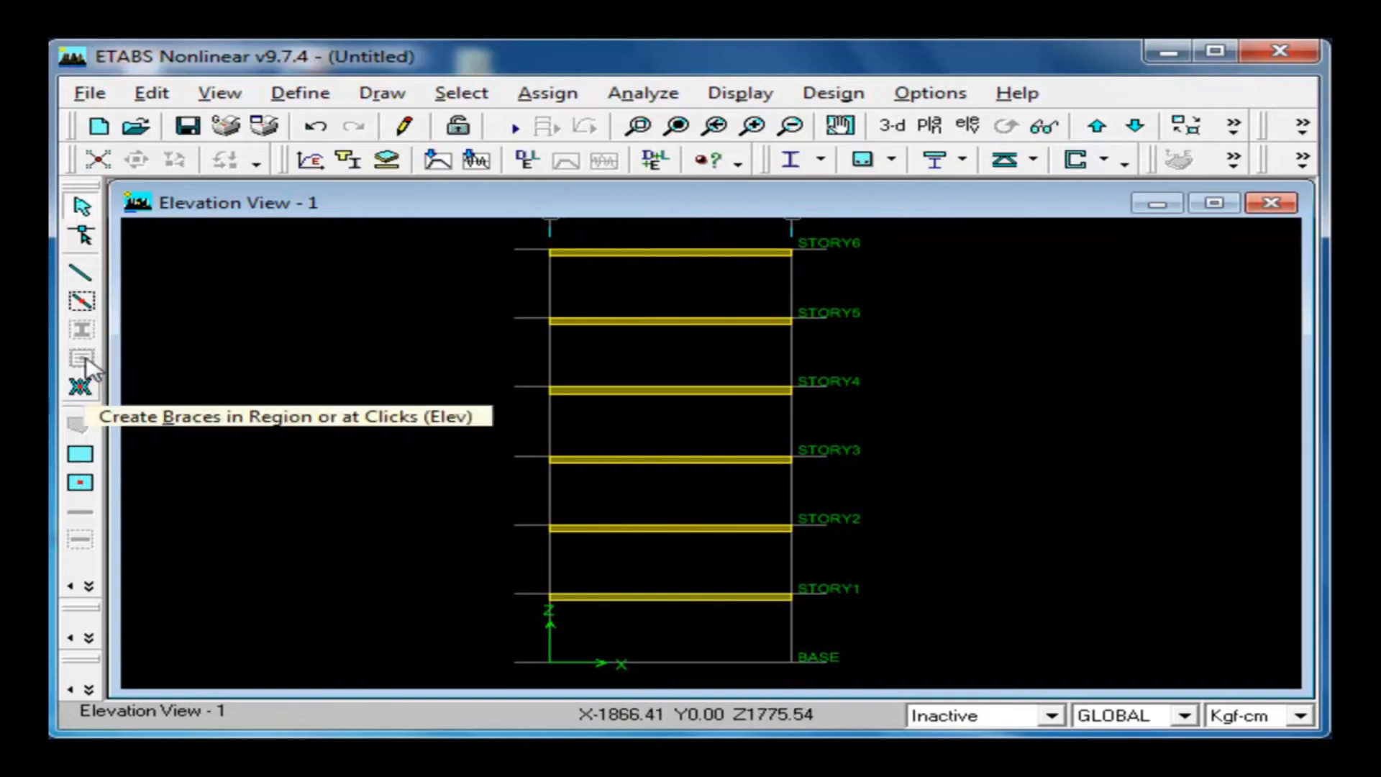
Step: Draw HE400B columns along both vertical grid lines from BASE to STORY6 by region and end line drawing
{"action": "left_click", "coordinate": [81, 300]}
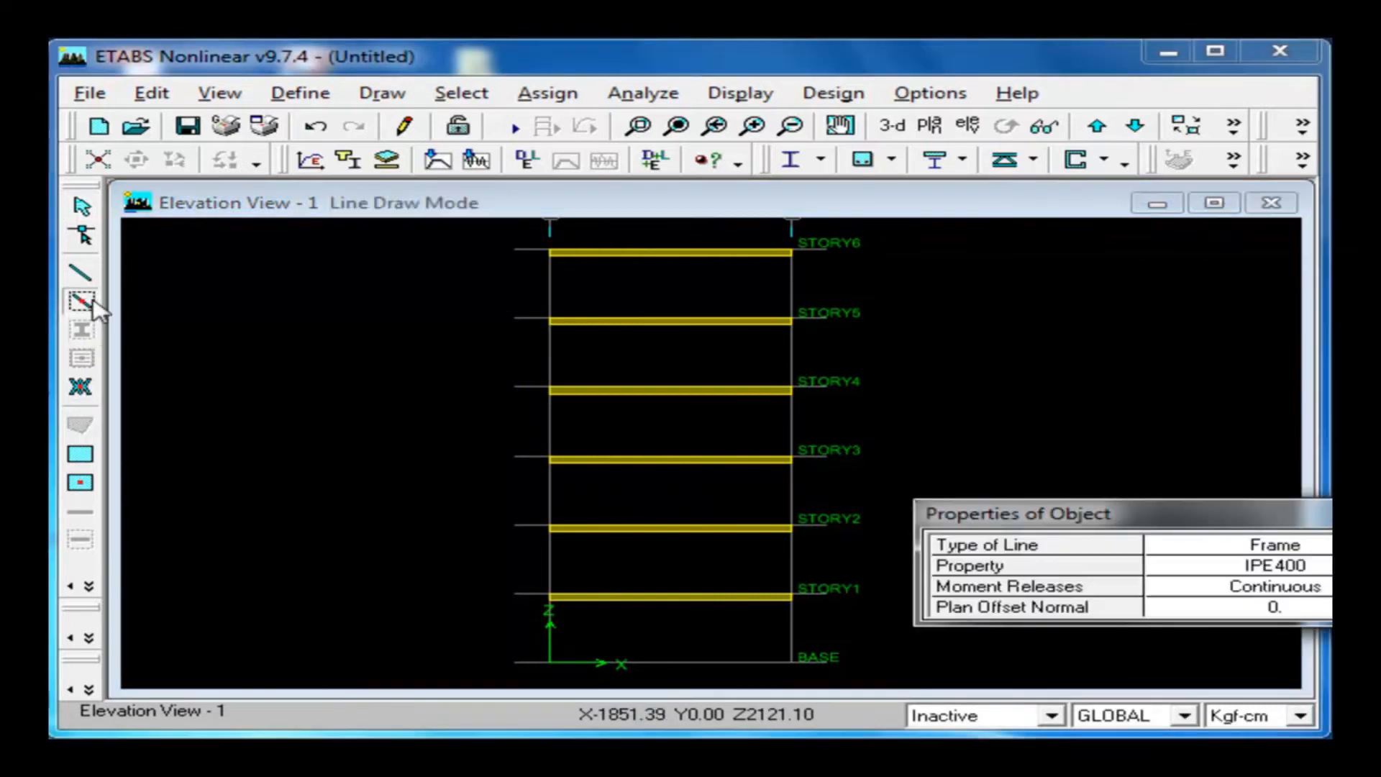
{"action": "left_click", "coordinate": [1274, 566]}
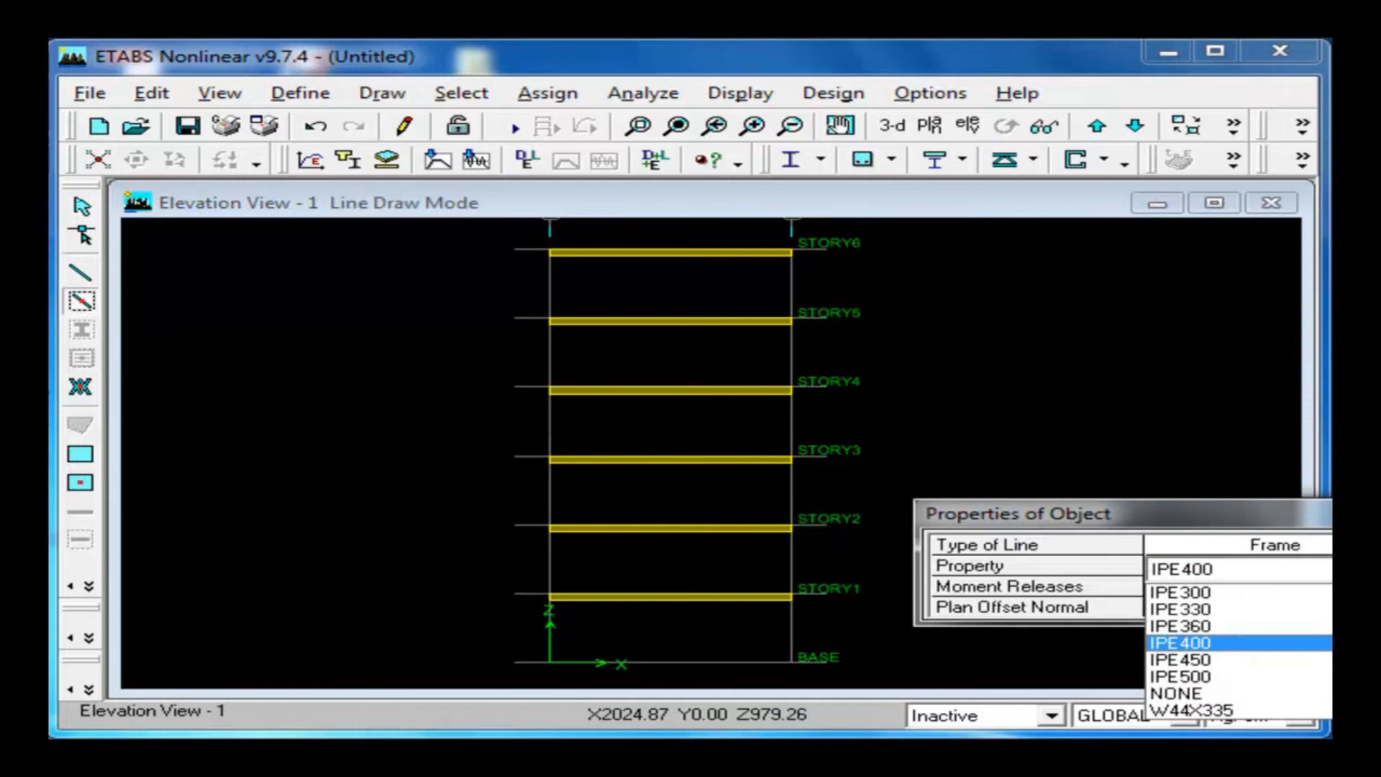
{"action": "scroll", "coordinate": [1237, 651], "scroll_direction": "up", "scroll_amount": 10}
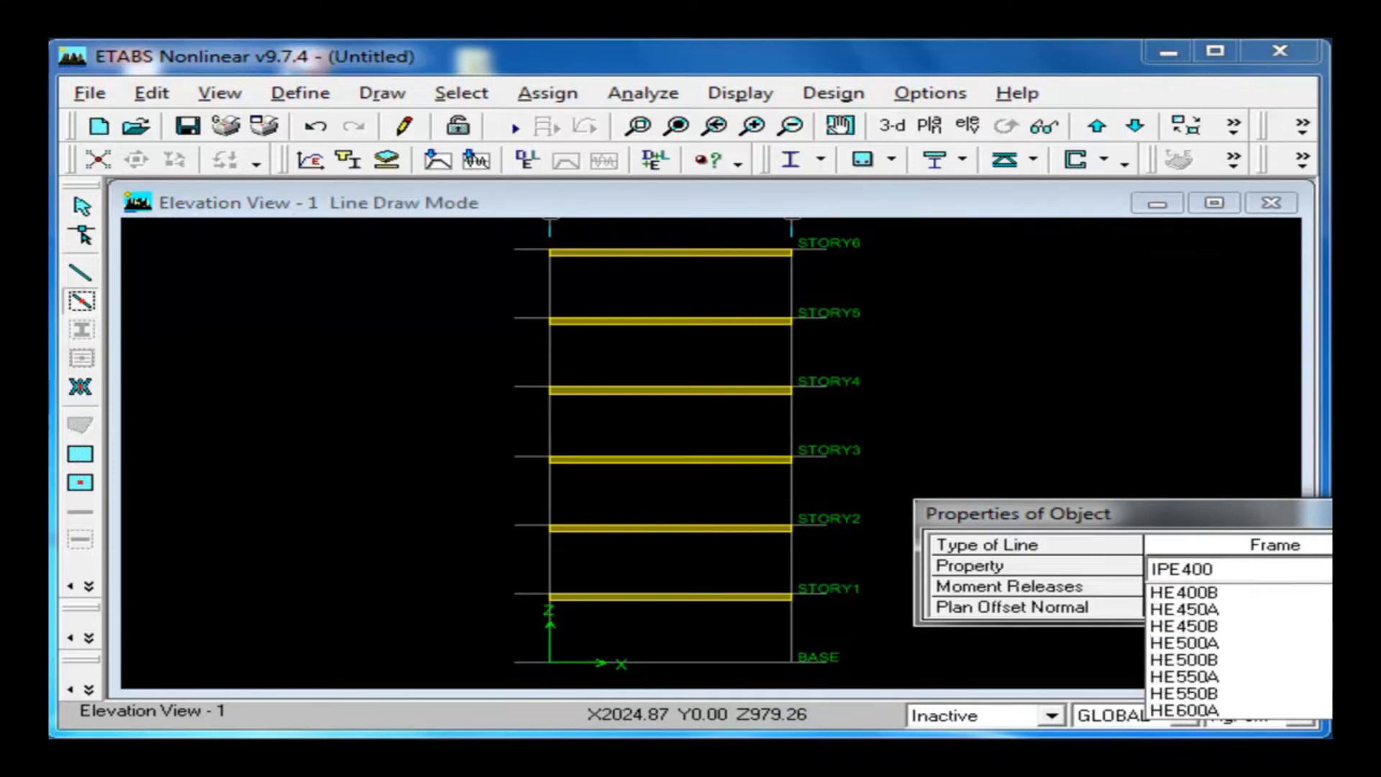
{"action": "left_click", "coordinate": [1234, 593]}
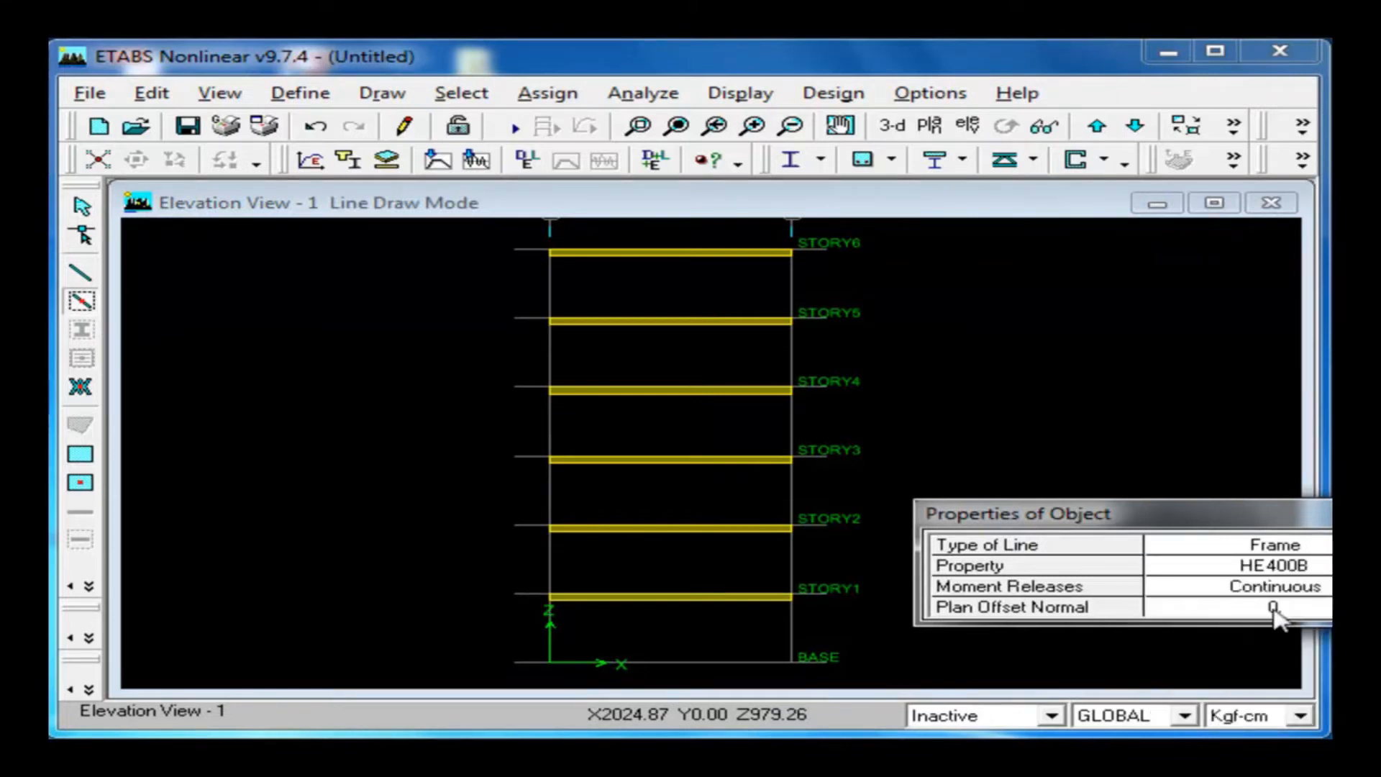
{"action": "left_click", "coordinate": [530, 250]}
{"action": "left_click", "coordinate": [581, 670]}
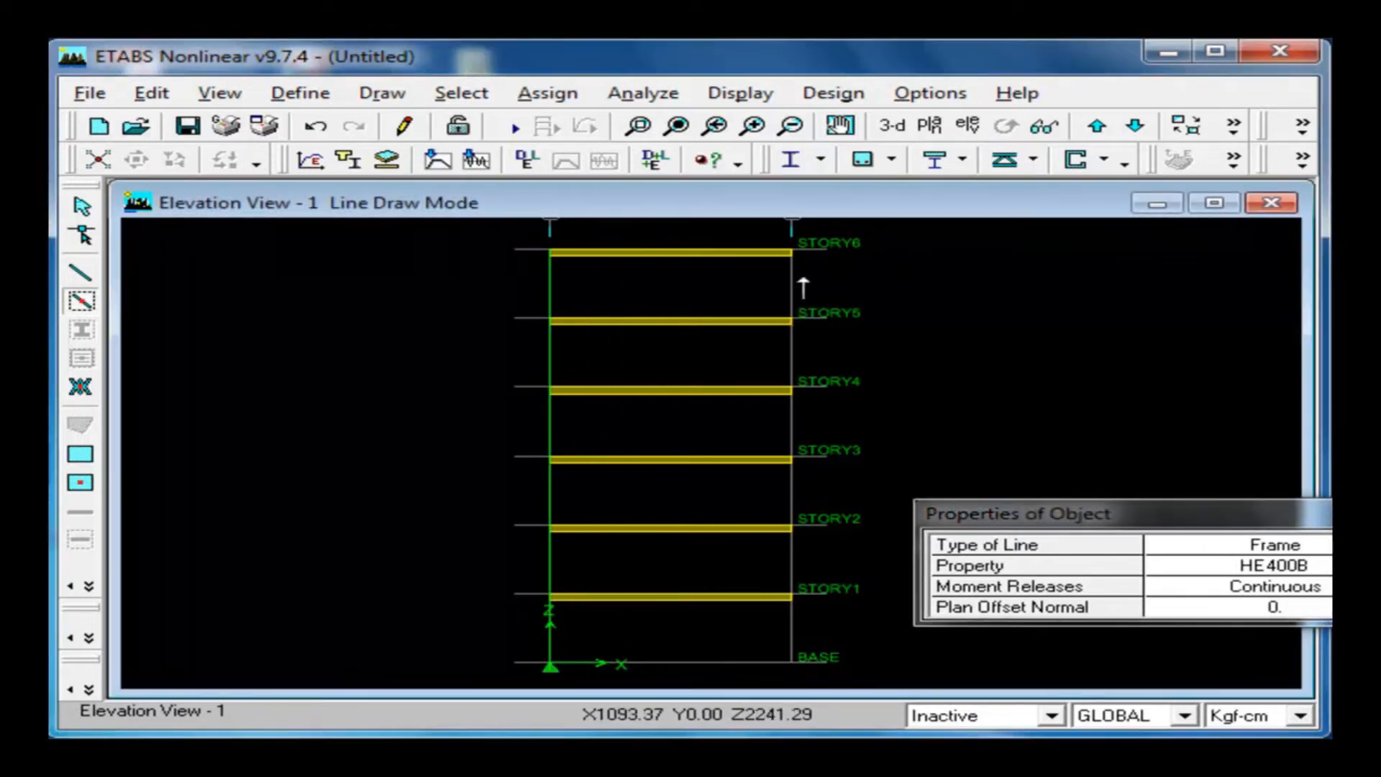
{"action": "left_click_drag", "start_coordinate": [767, 237], "coordinate": [832, 670]}
{"action": "key", "text": "Escape"}
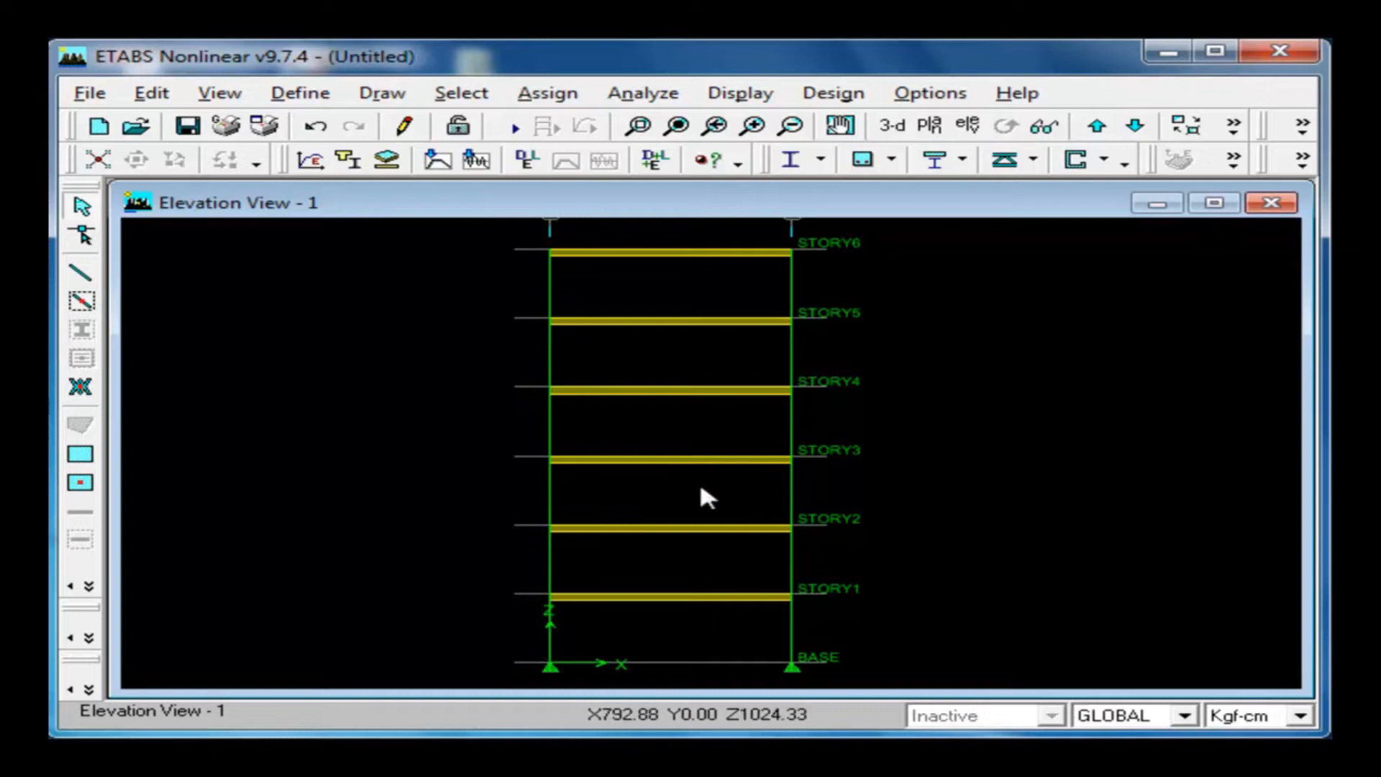
Step: Redisplay the frame with extruded members so the new columns show their section shape
{"action": "left_click", "coordinate": [222, 93]}
{"action": "left_click", "coordinate": [258, 242]}
{"action": "left_click", "coordinate": [248, 603]}
{"action": "left_click", "coordinate": [739, 647]}
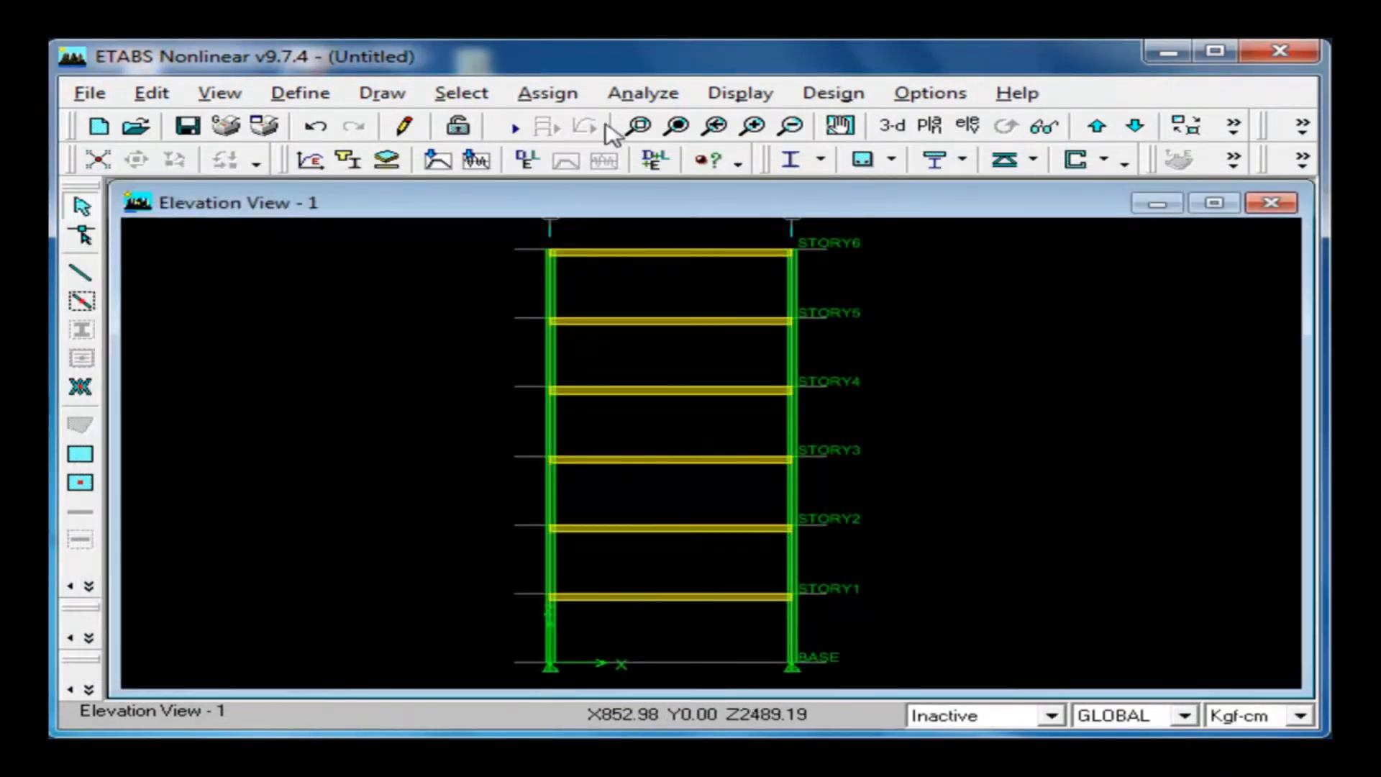
Step: Inspect the column orientation at the STORY6 corner joint in the 3D view and restore the full view
{"action": "left_click", "coordinate": [892, 126]}
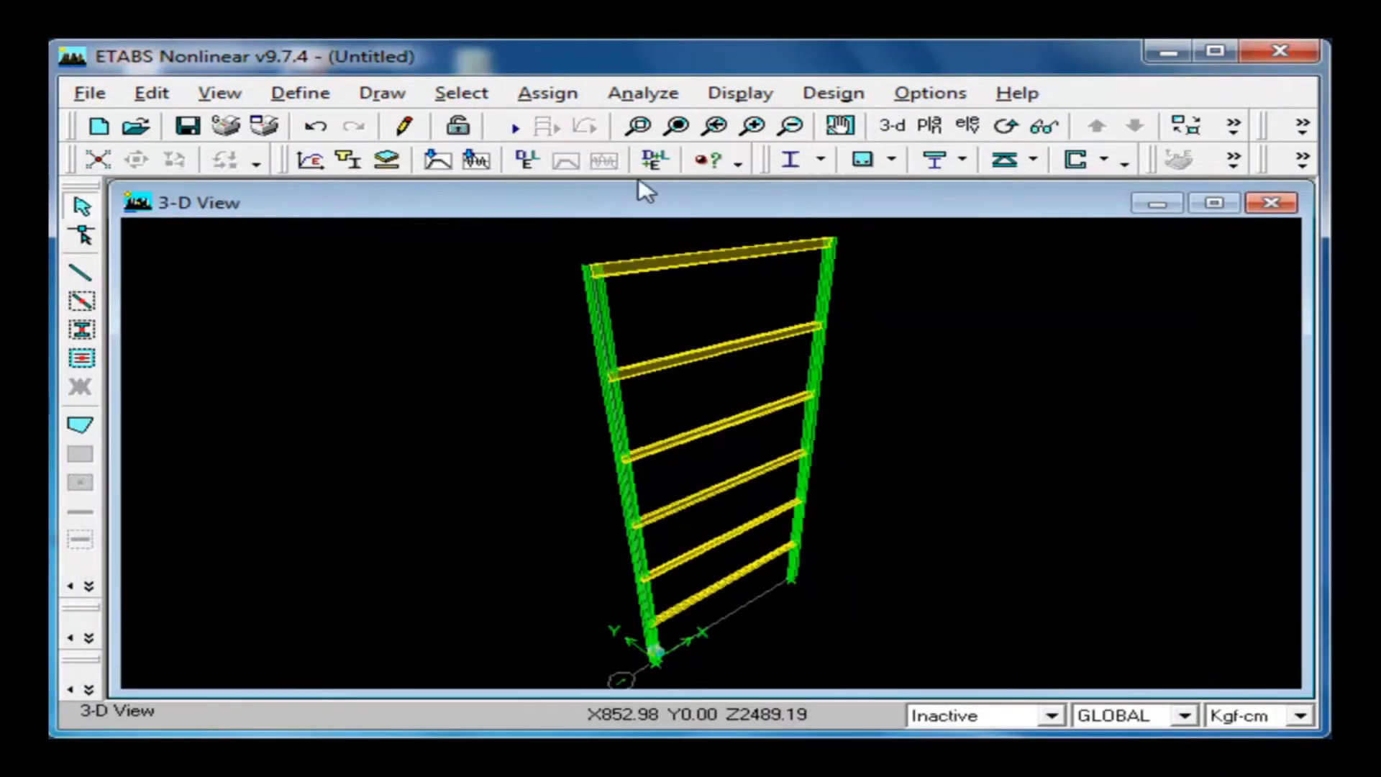
{"action": "left_click", "coordinate": [638, 125]}
{"action": "left_click_drag", "start_coordinate": [558, 251], "coordinate": [636, 311]}
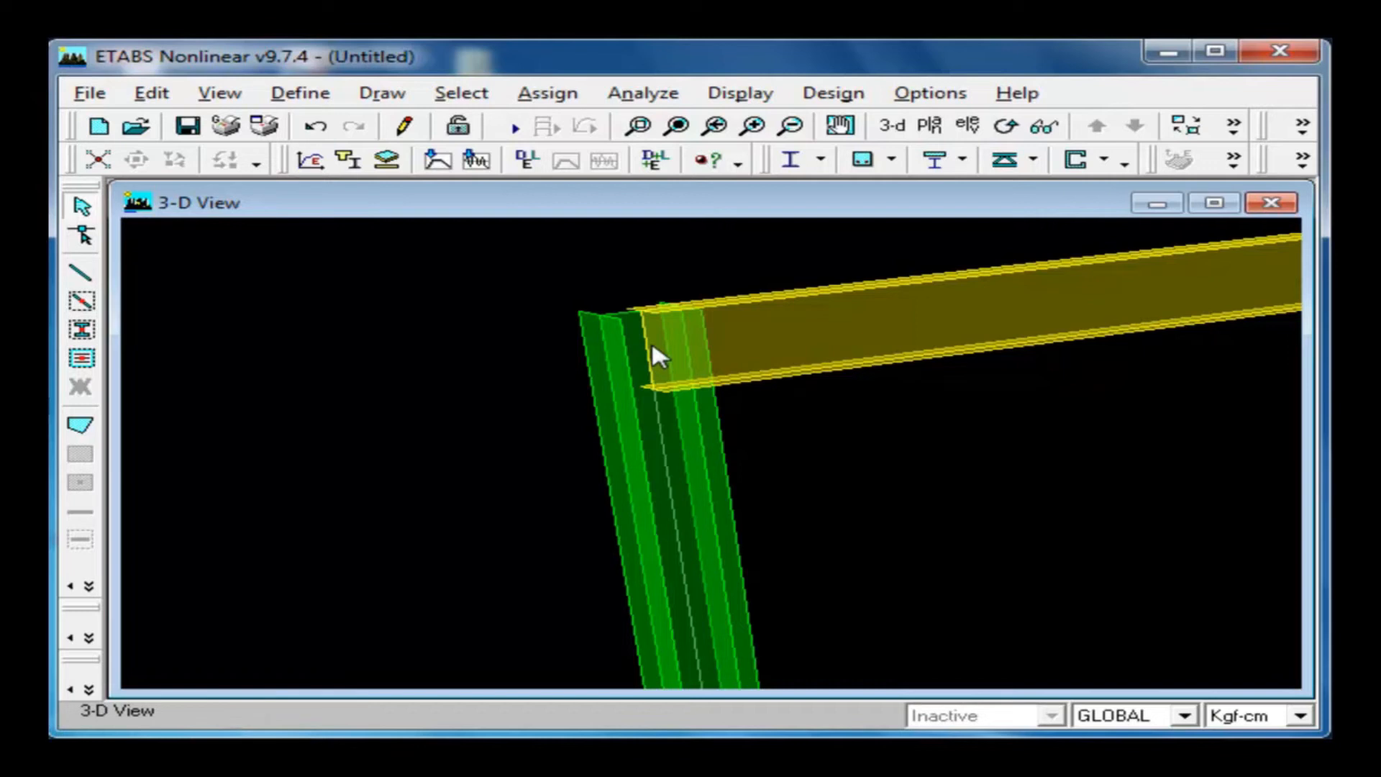
{"action": "left_click", "coordinate": [676, 126]}
Step: Select the STORY6, STORY5 and STORY4 columns on both sides of the frame in the 3D view
{"action": "left_click", "coordinate": [824, 293]}
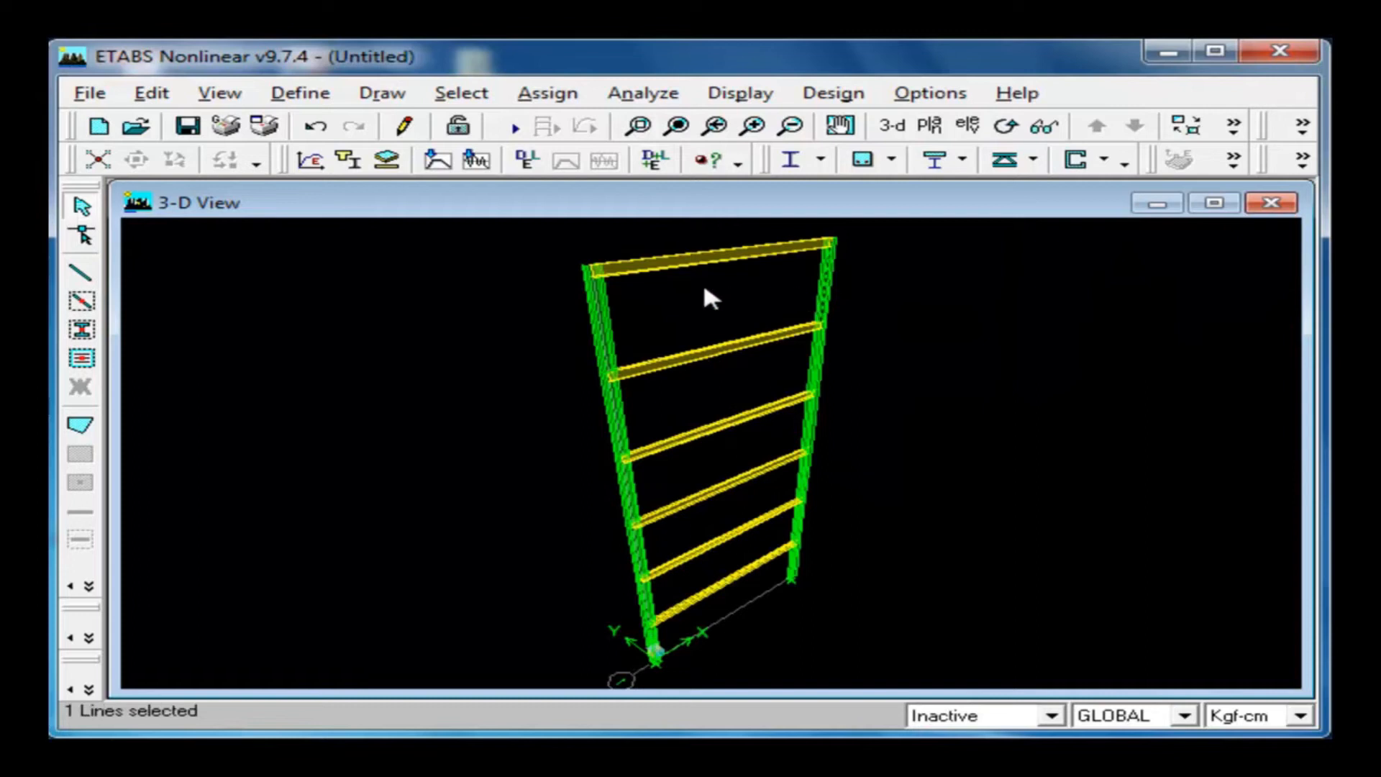
{"action": "left_click", "coordinate": [607, 323]}
{"action": "left_click", "coordinate": [601, 421]}
{"action": "left_click", "coordinate": [814, 373]}
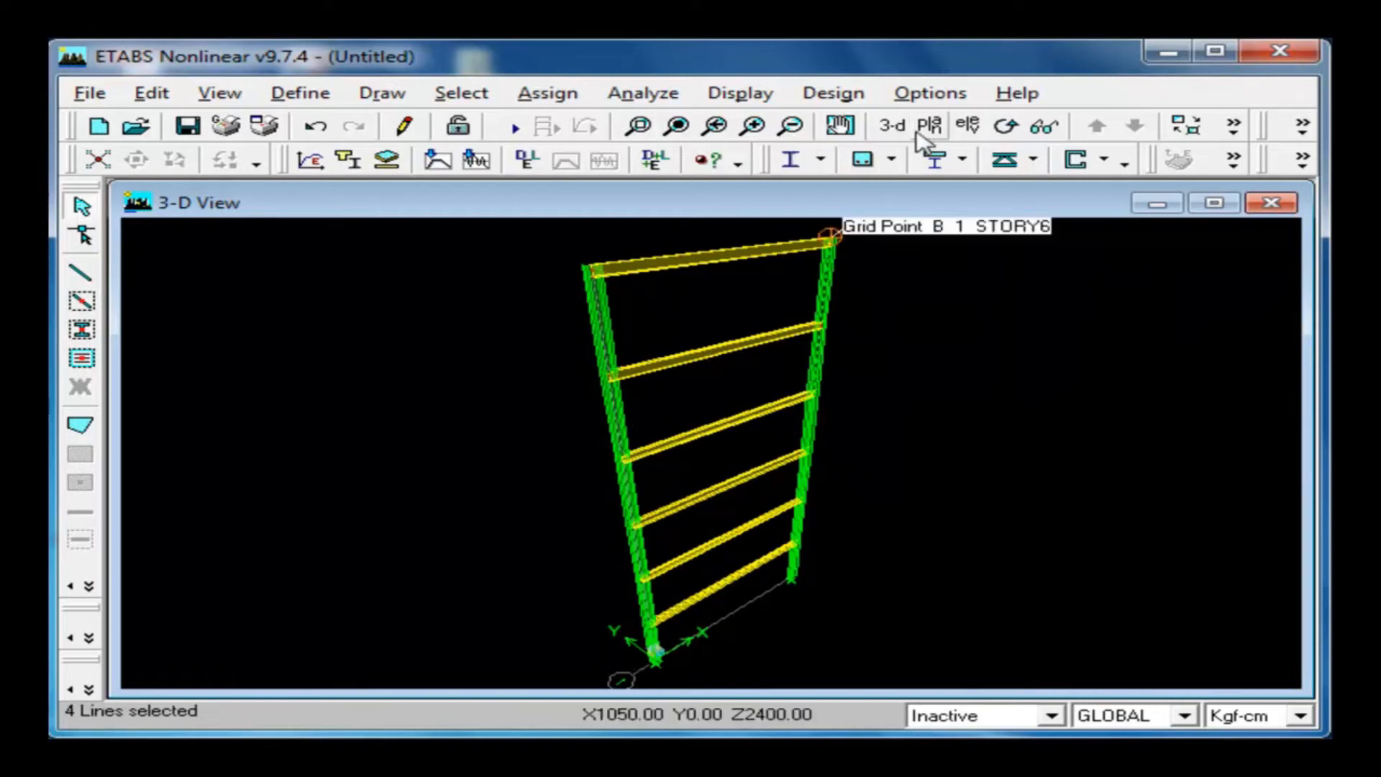
{"action": "left_click", "coordinate": [1007, 133]}
{"action": "left_click_drag", "start_coordinate": [878, 309], "coordinate": [941, 360]}
{"action": "left_click", "coordinate": [819, 449]}
{"action": "left_click", "coordinate": [599, 469]}
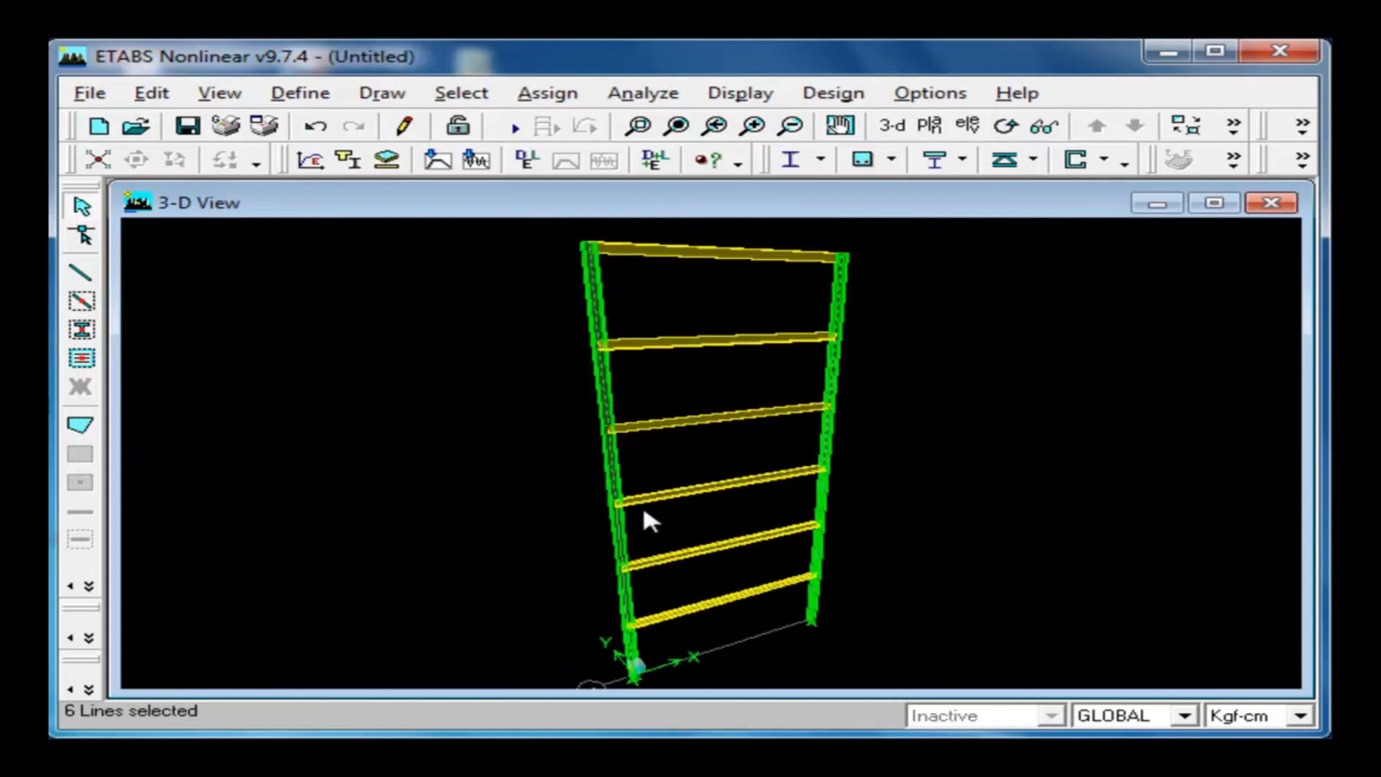
Step: Add the STORY3, STORY2 and STORY1 columns on both sides of the frame to the selection
{"action": "left_click", "coordinate": [821, 503]}
{"action": "left_click", "coordinate": [627, 604]}
{"action": "left_click", "coordinate": [820, 561]}
{"action": "left_click", "coordinate": [815, 561]}
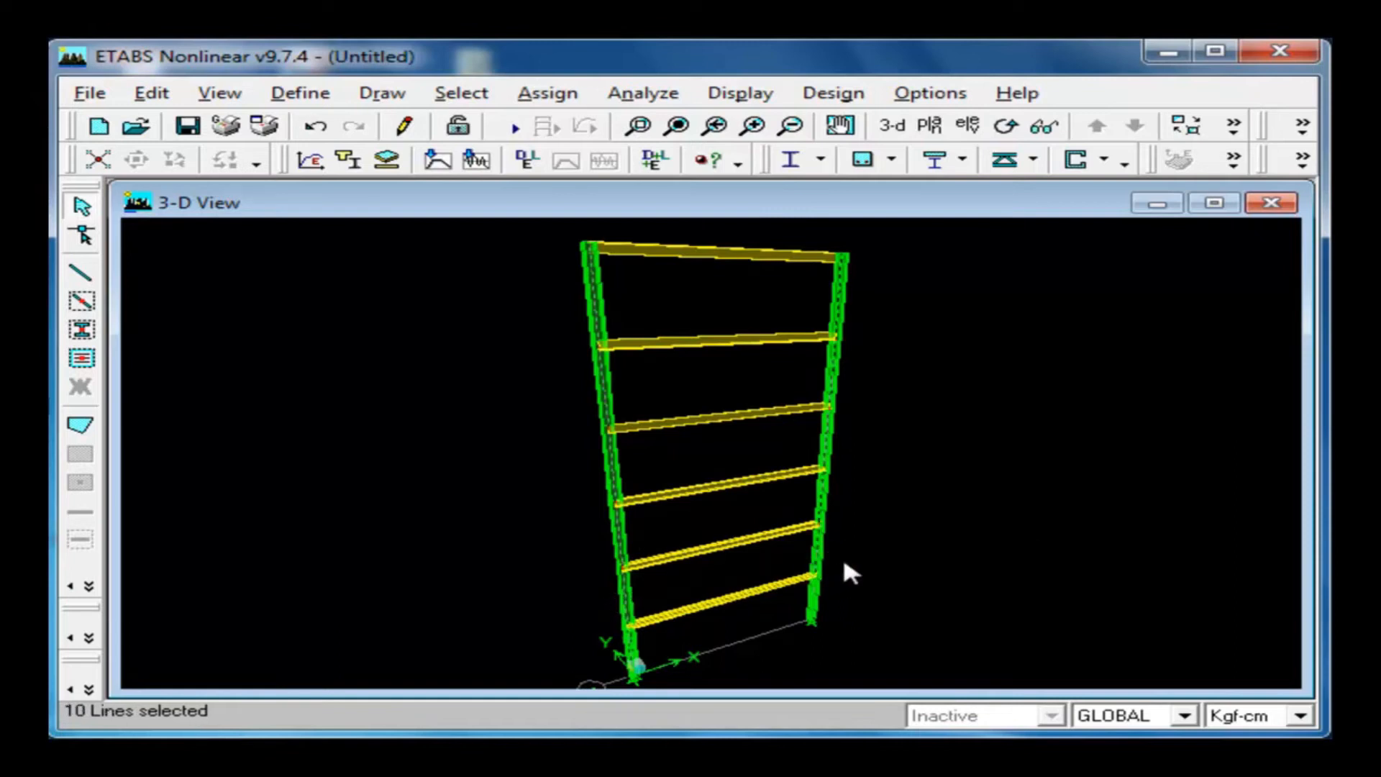
{"action": "left_click", "coordinate": [1006, 126]}
{"action": "left_click_drag", "start_coordinate": [878, 309], "coordinate": [881, 424]}
{"action": "left_click", "coordinate": [829, 638]}
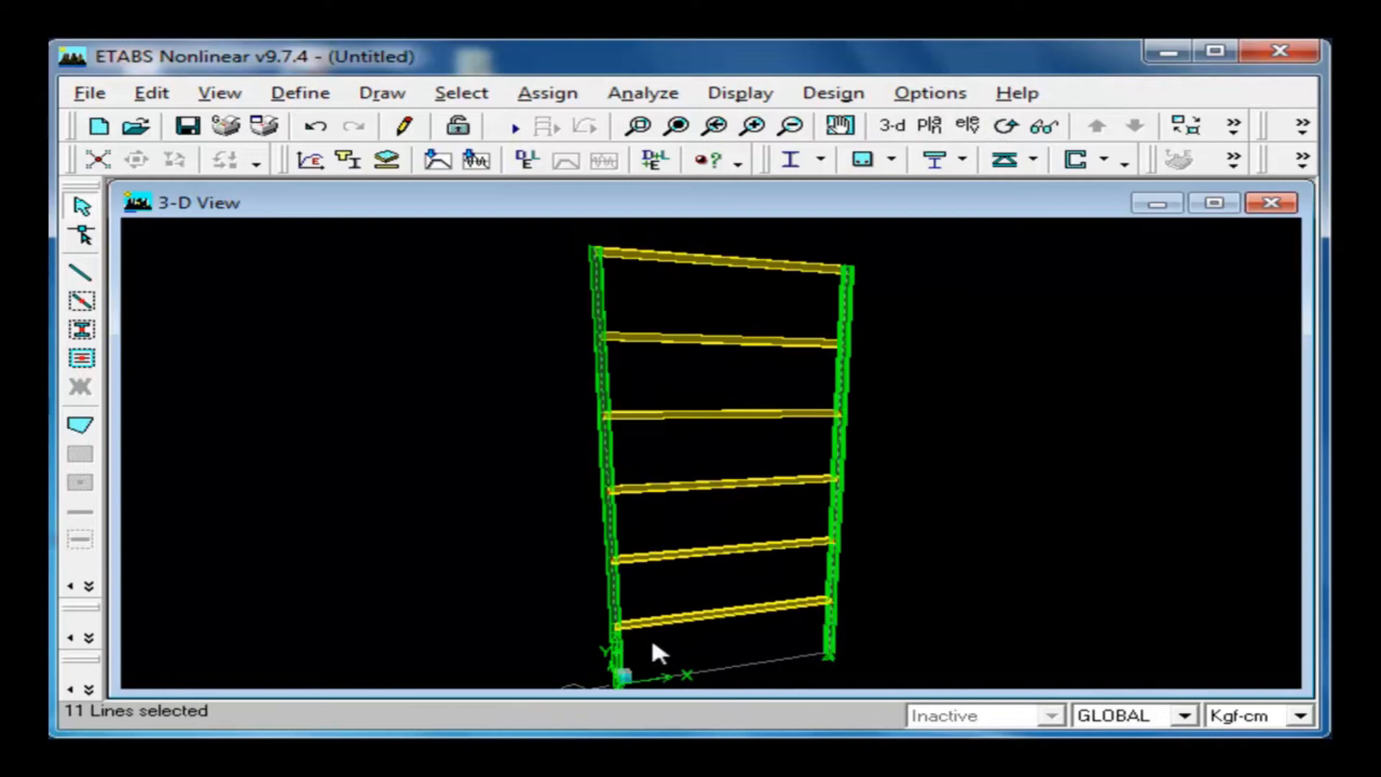
{"action": "left_click", "coordinate": [613, 663]}
Step: Switch to elevation 1 and draw selection windows across the STORY2 and STORY1 columns
{"action": "left_click", "coordinate": [551, 92]}
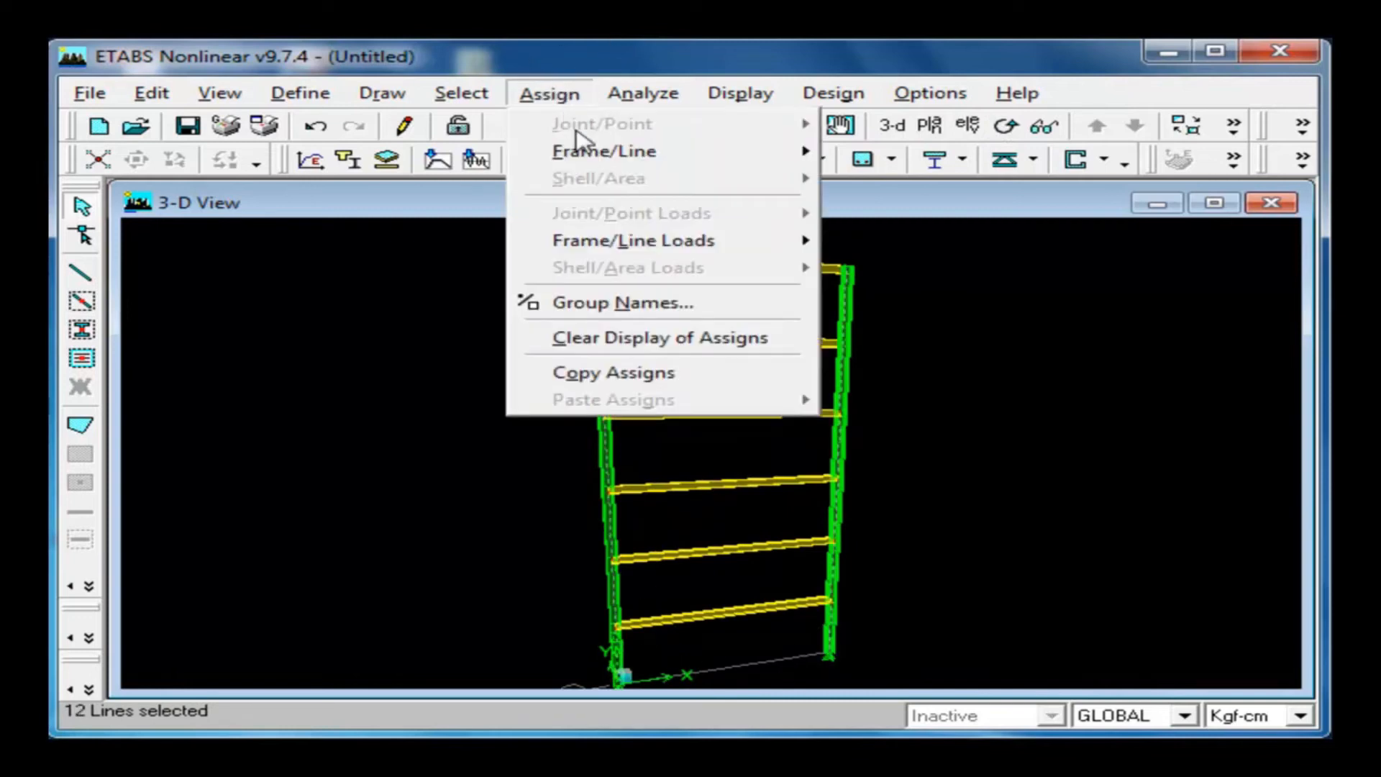
{"action": "mouse_move", "coordinate": [586, 151]}
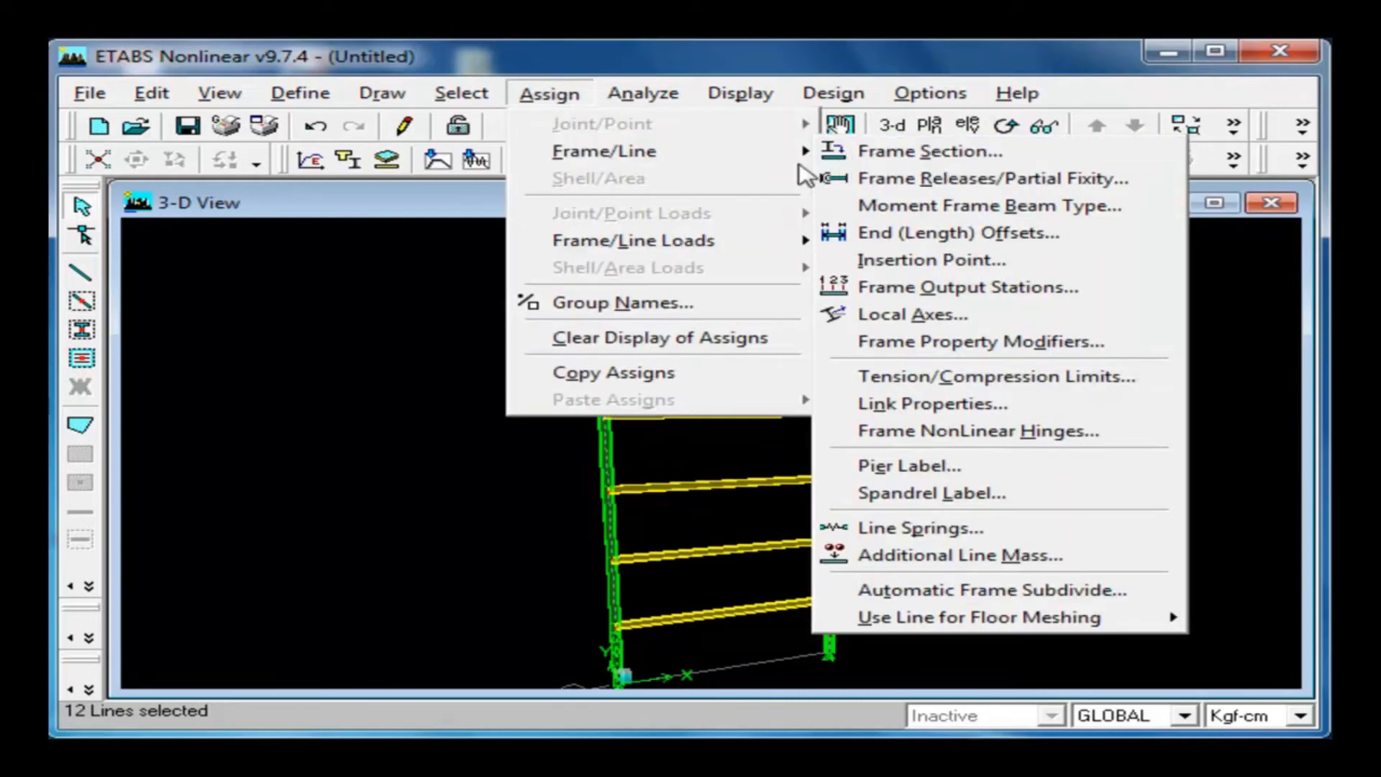
{"action": "left_click", "coordinate": [368, 252]}
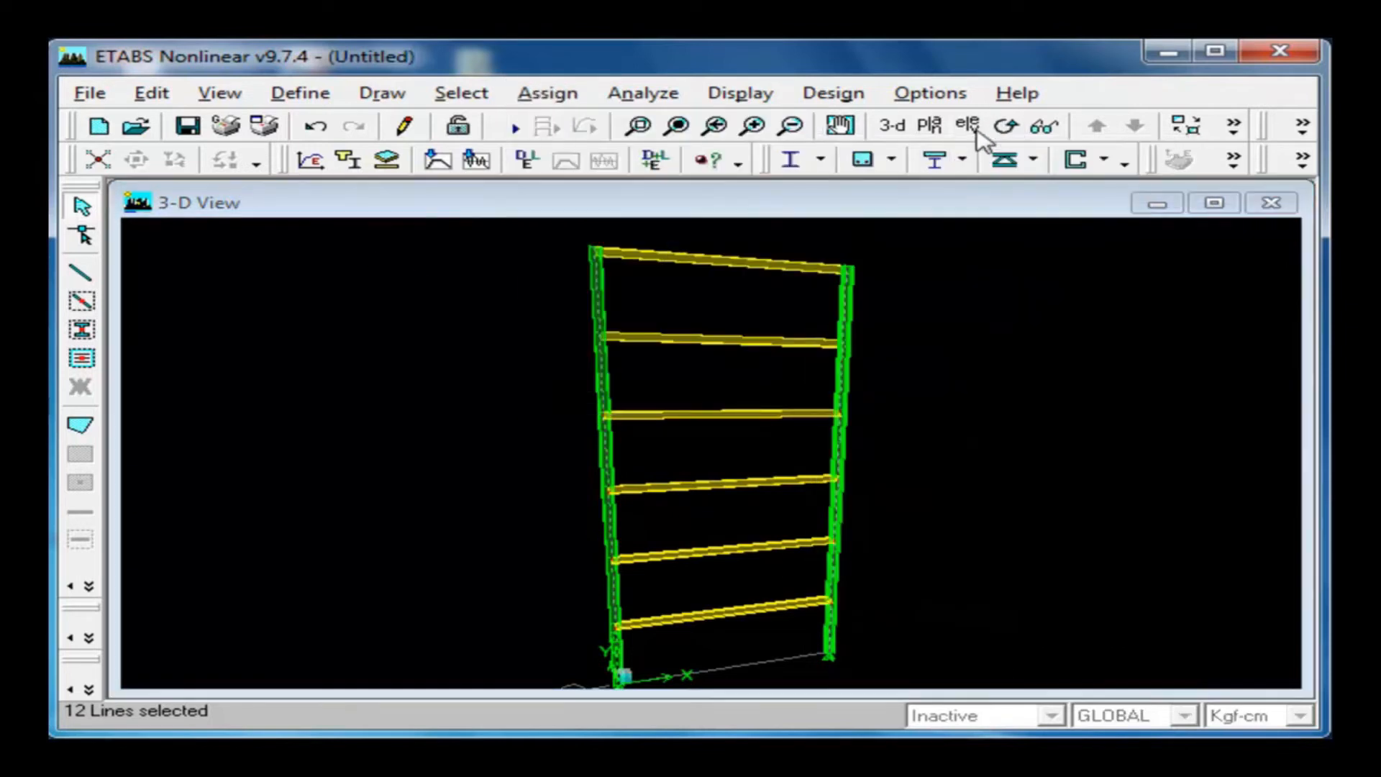
{"action": "left_click", "coordinate": [970, 126]}
{"action": "left_click", "coordinate": [775, 536]}
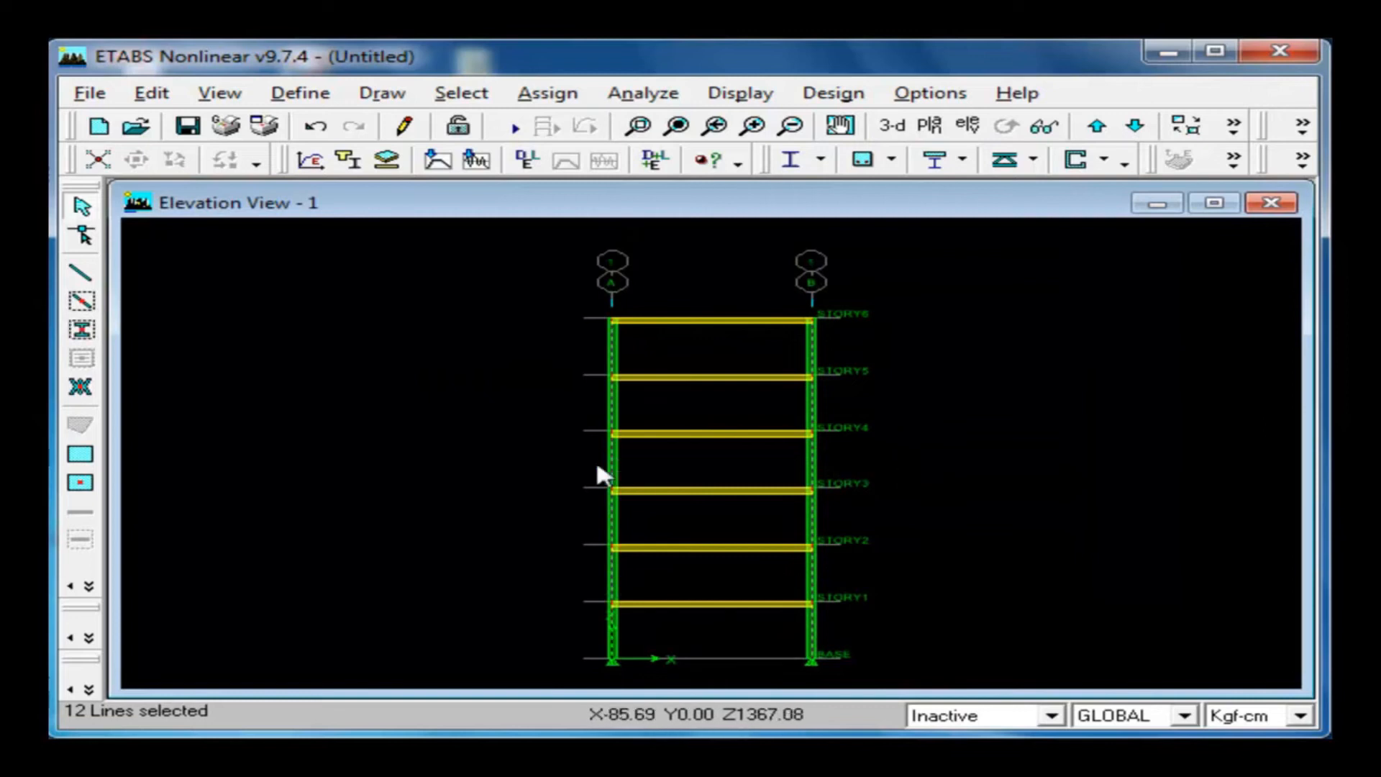
{"action": "left_click_drag", "start_coordinate": [838, 570], "coordinate": [586, 573]}
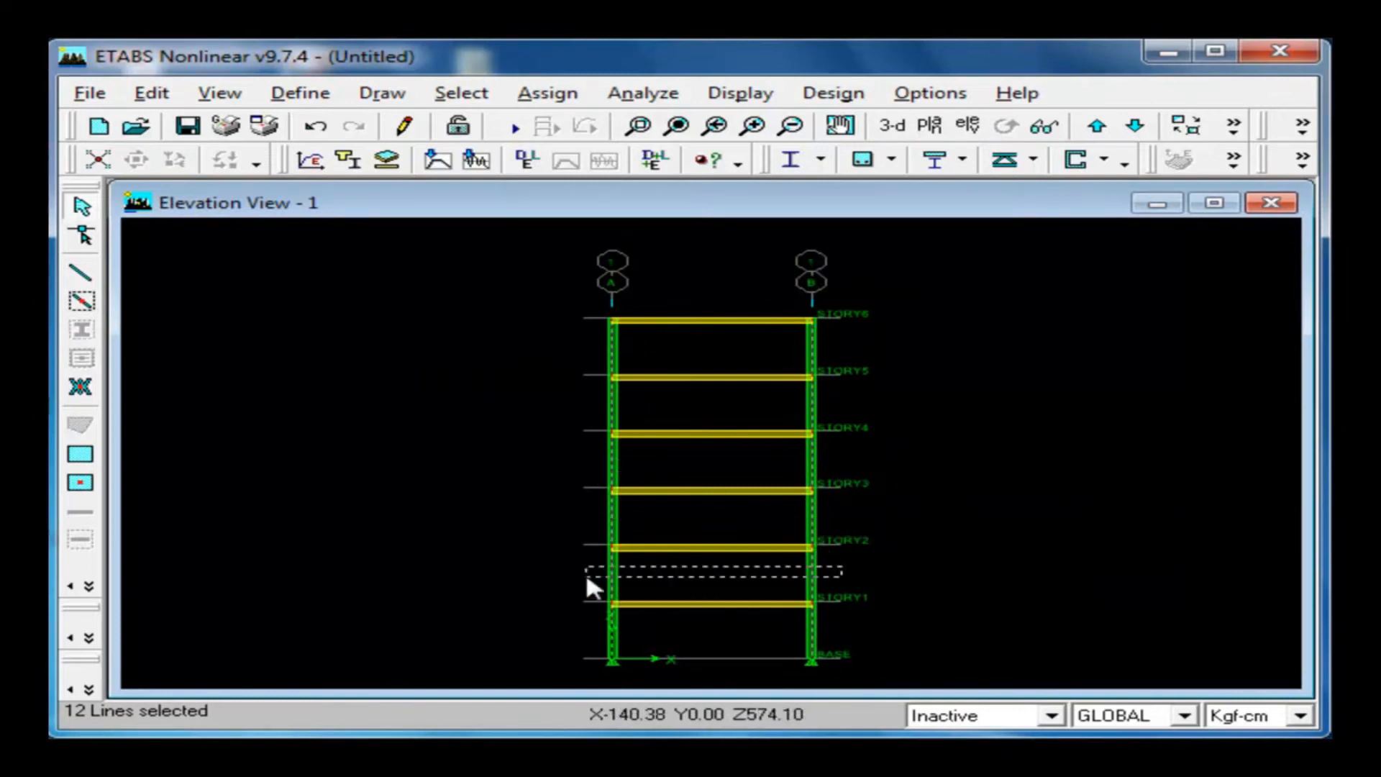
{"action": "left_click_drag", "start_coordinate": [874, 626], "coordinate": [600, 631]}
Step: Set the local axes orientation angle of the selected columns to 90 and return to the plain model display
{"action": "left_click", "coordinate": [548, 93]}
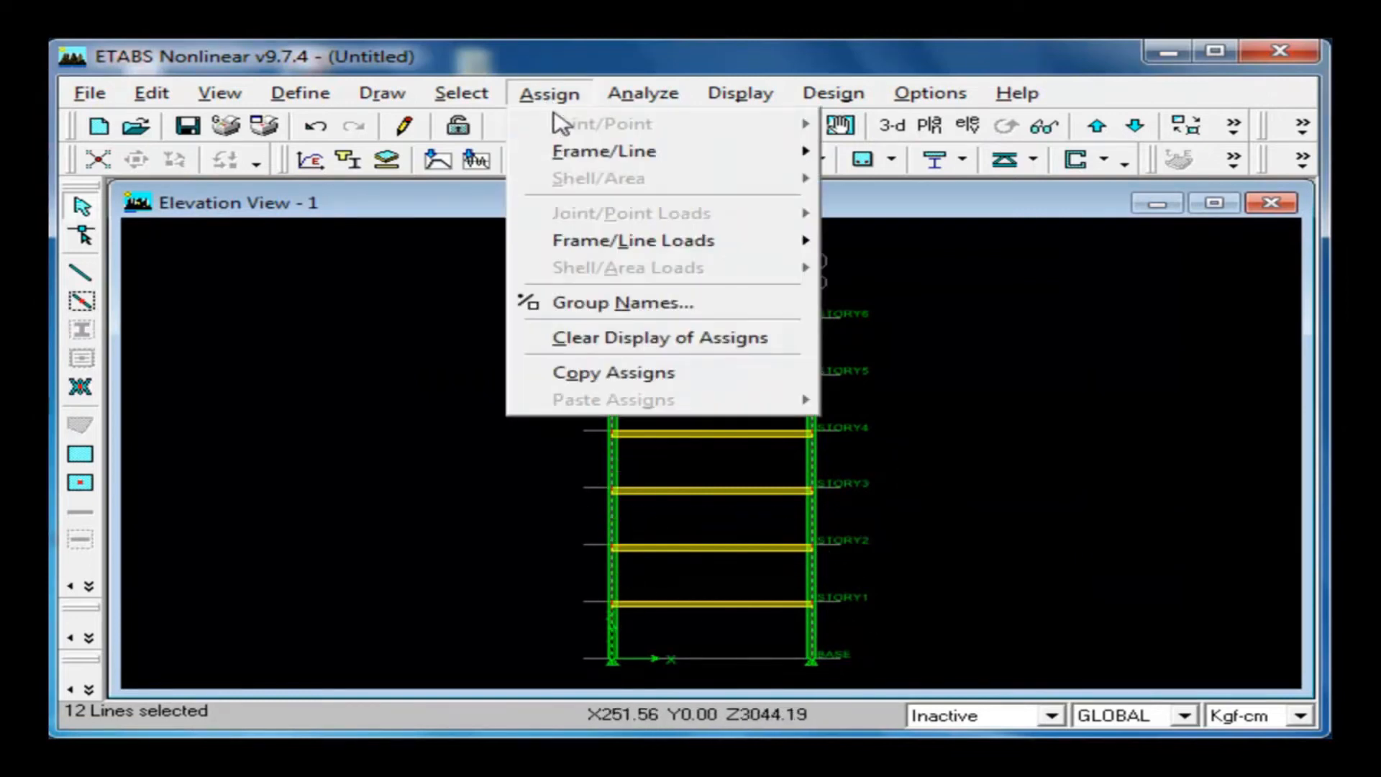
{"action": "mouse_move", "coordinate": [575, 150]}
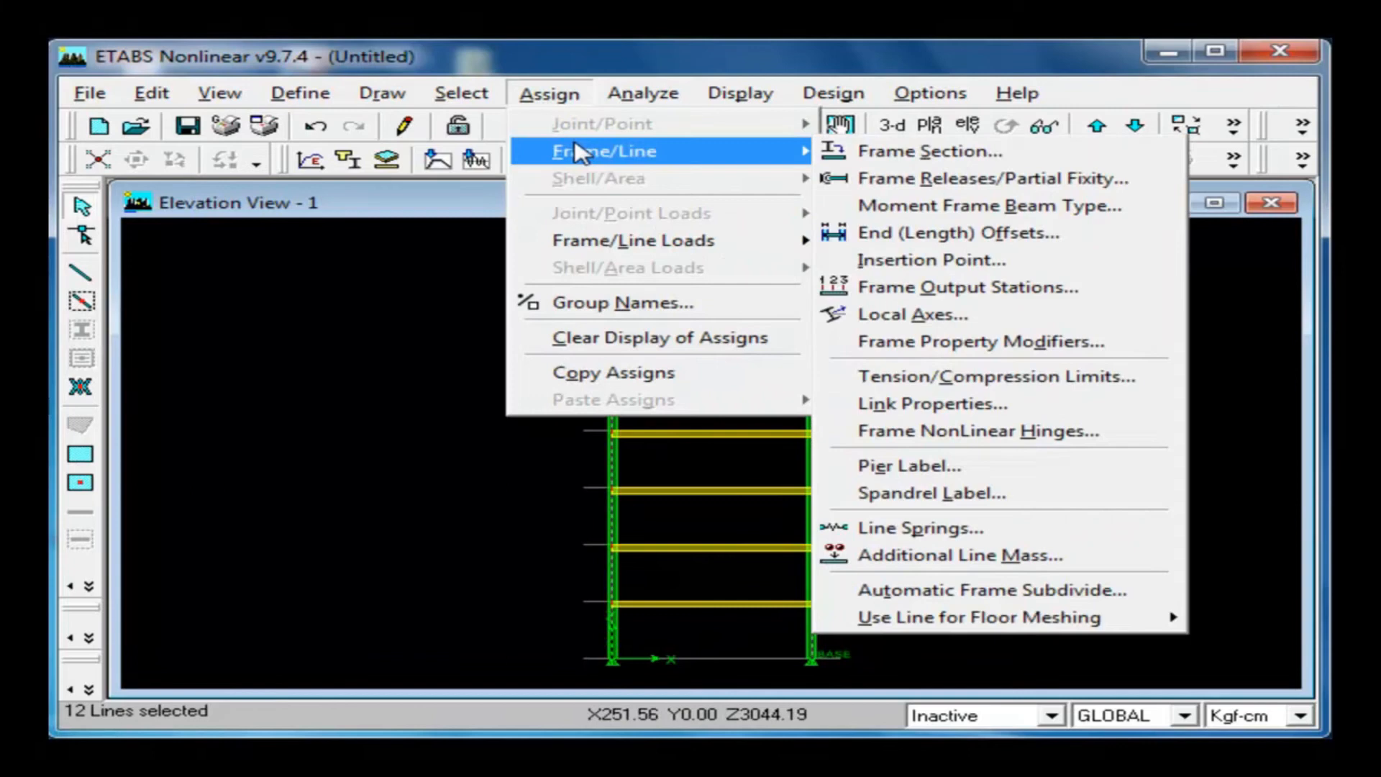
{"action": "left_click", "coordinate": [971, 317]}
{"action": "double_click", "coordinate": [871, 372]}
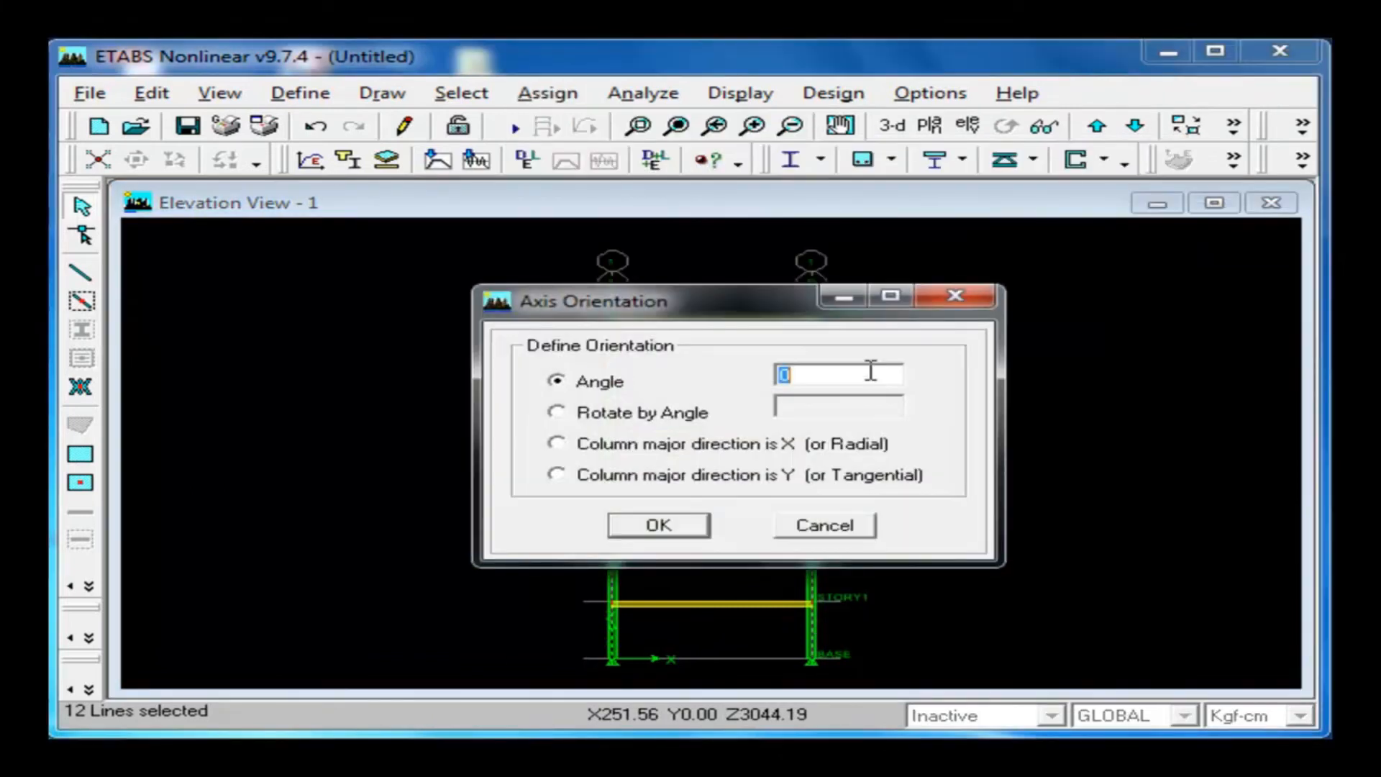
{"action": "type", "text": "90"}
{"action": "left_click", "coordinate": [687, 524]}
{"action": "left_click", "coordinate": [716, 101]}
{"action": "left_click", "coordinate": [726, 123]}
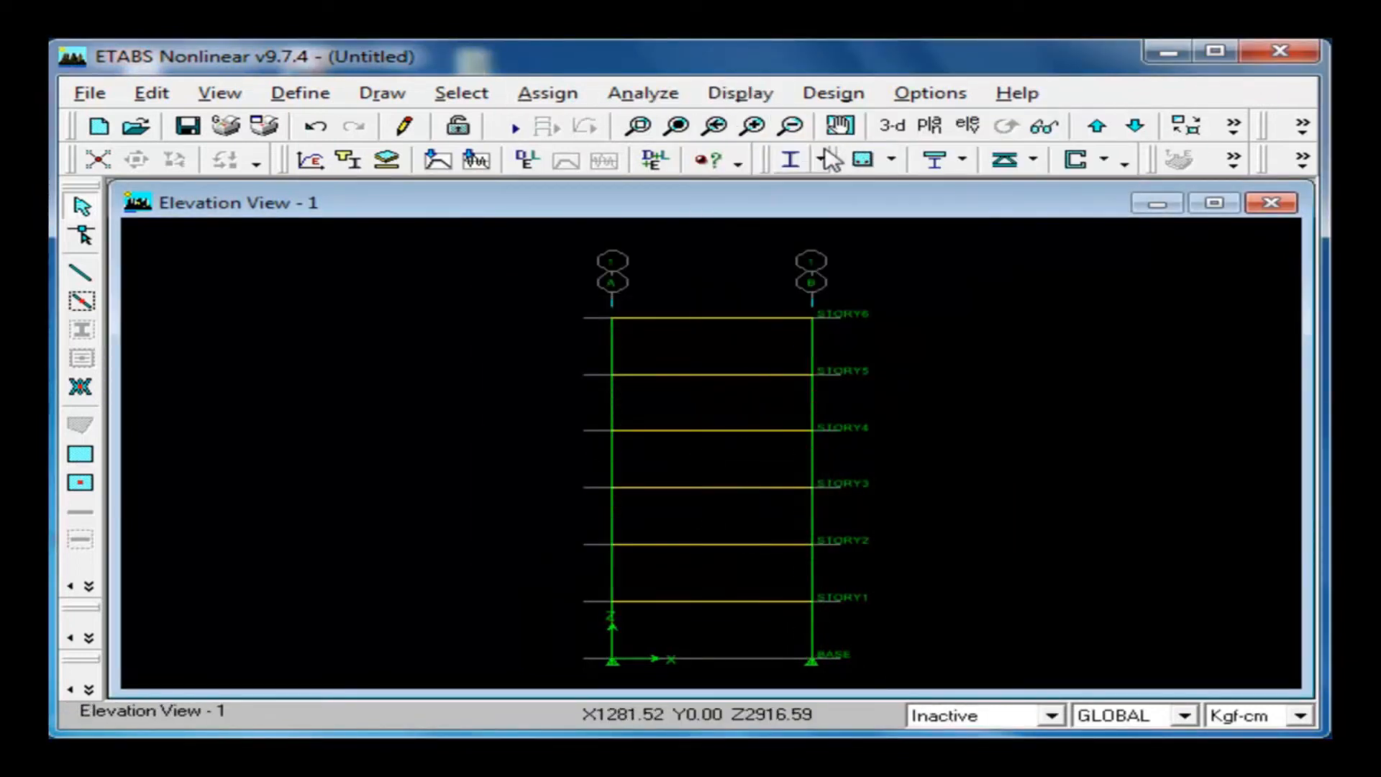
Step: Show the frame in 3D with extruded members and inspect the column orientation at the STORY6 corner joint
{"action": "left_click", "coordinate": [221, 92]}
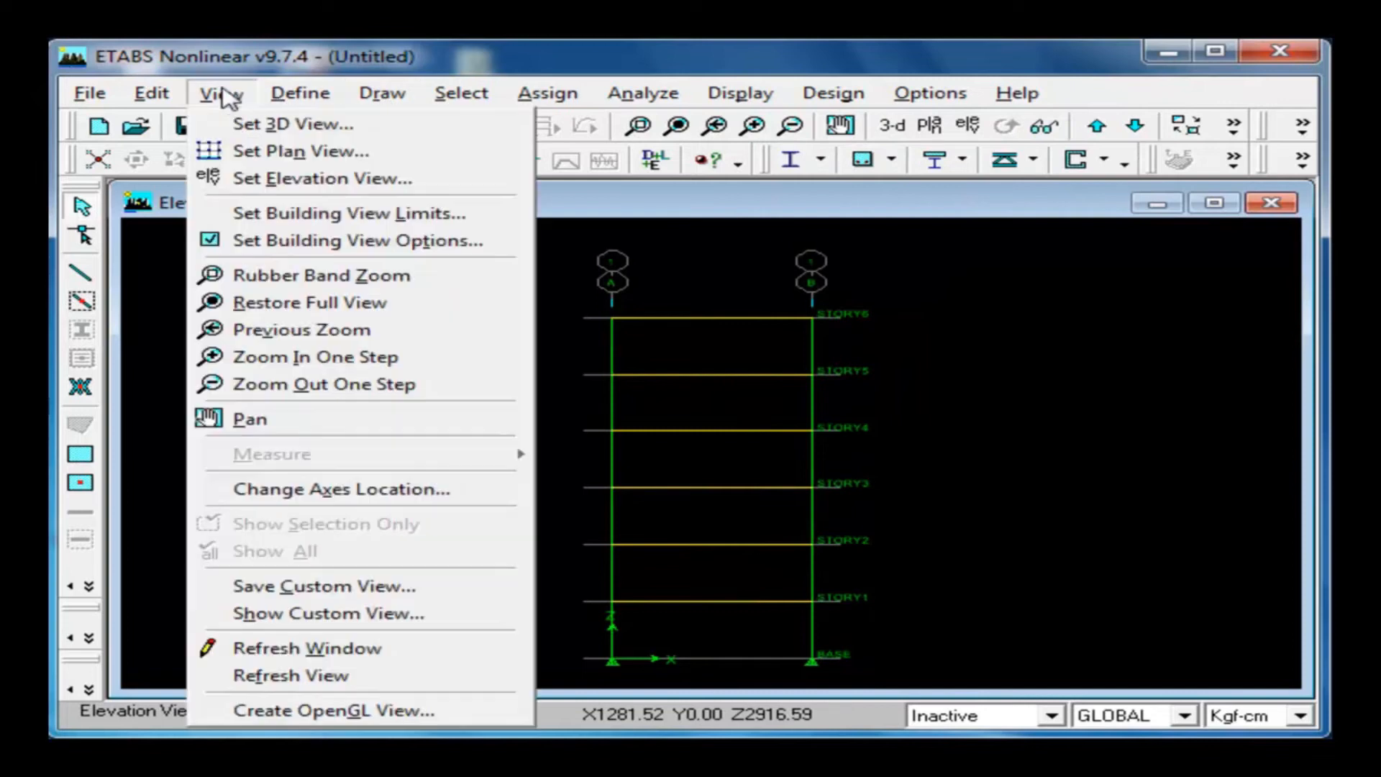
{"action": "left_click", "coordinate": [1003, 219]}
{"action": "left_click", "coordinate": [892, 126]}
{"action": "left_click", "coordinate": [221, 93]}
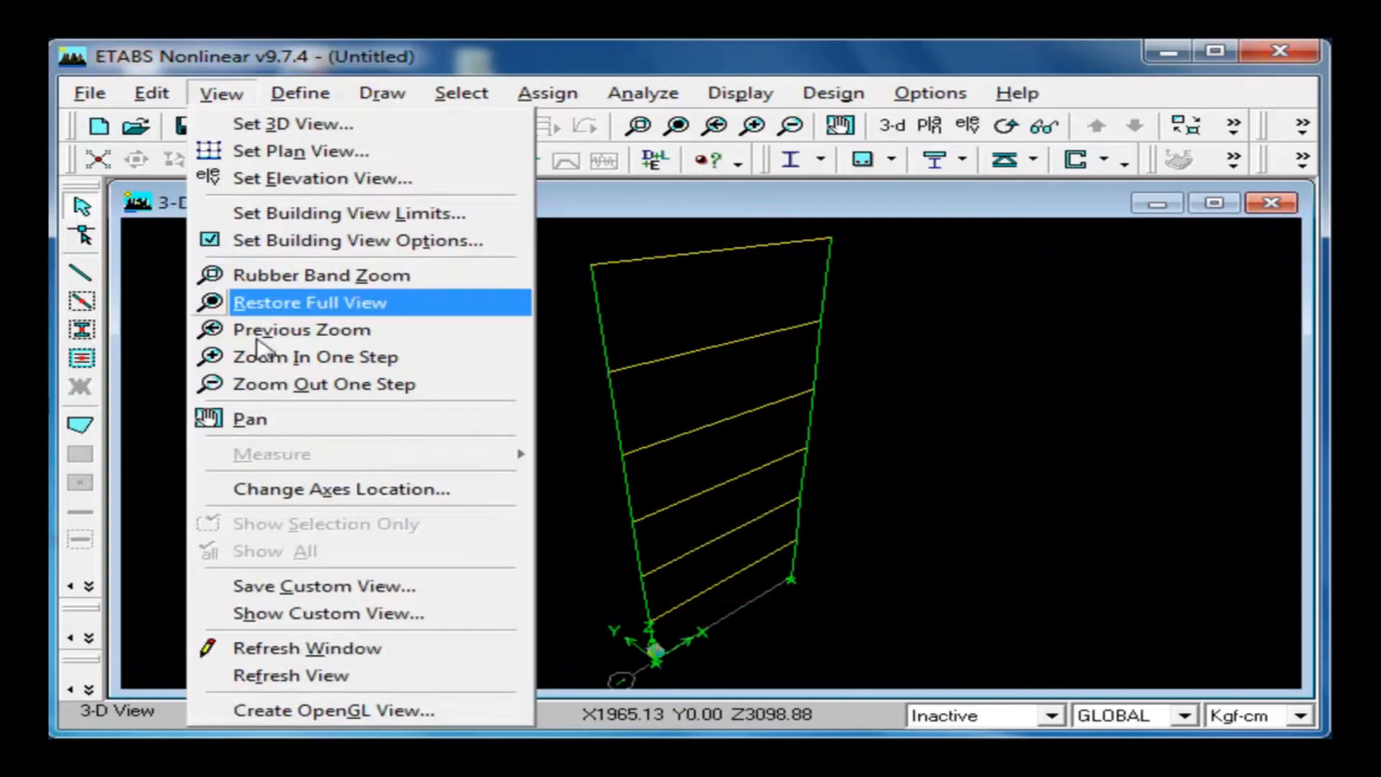
{"action": "left_click", "coordinate": [264, 240]}
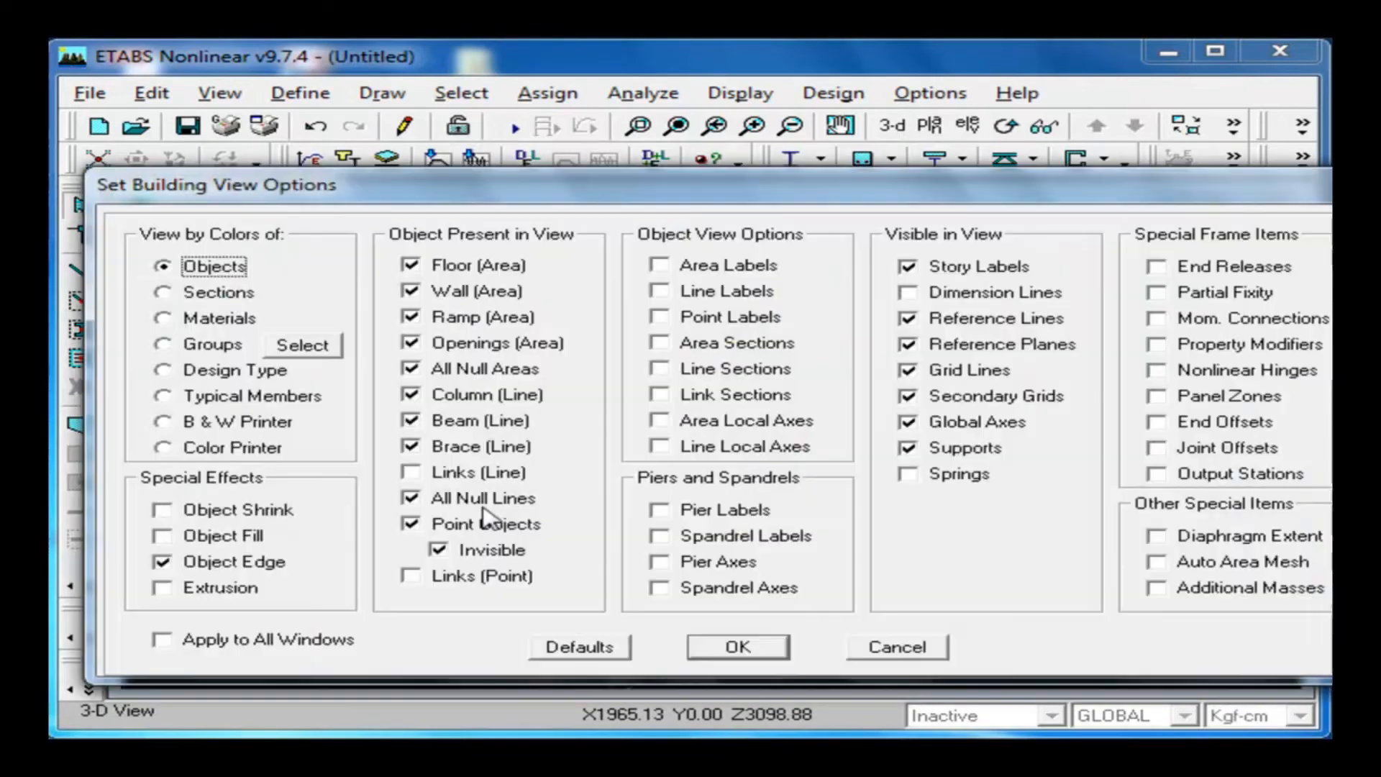
{"action": "left_click", "coordinate": [237, 586]}
{"action": "left_click", "coordinate": [735, 647]}
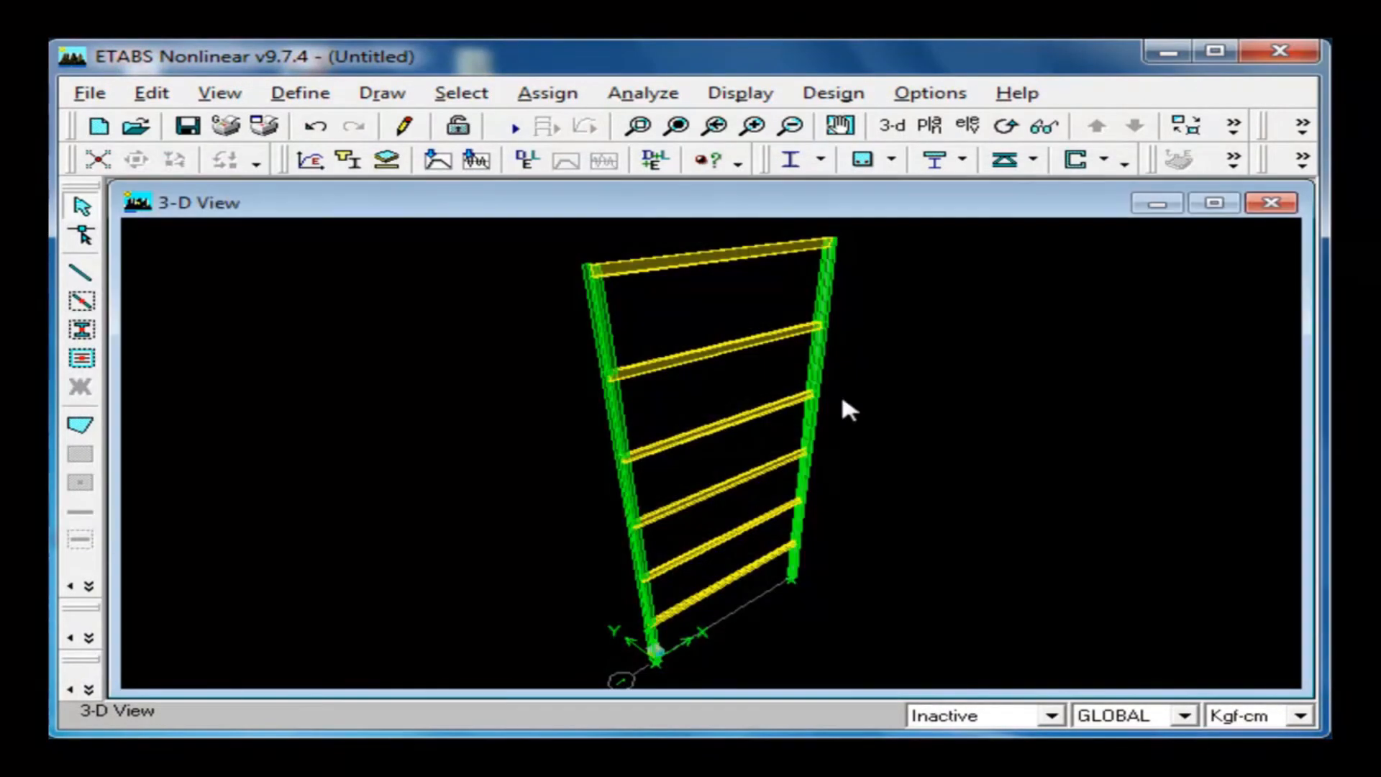
{"action": "left_click", "coordinate": [638, 126]}
{"action": "left_click_drag", "start_coordinate": [554, 241], "coordinate": [663, 320]}
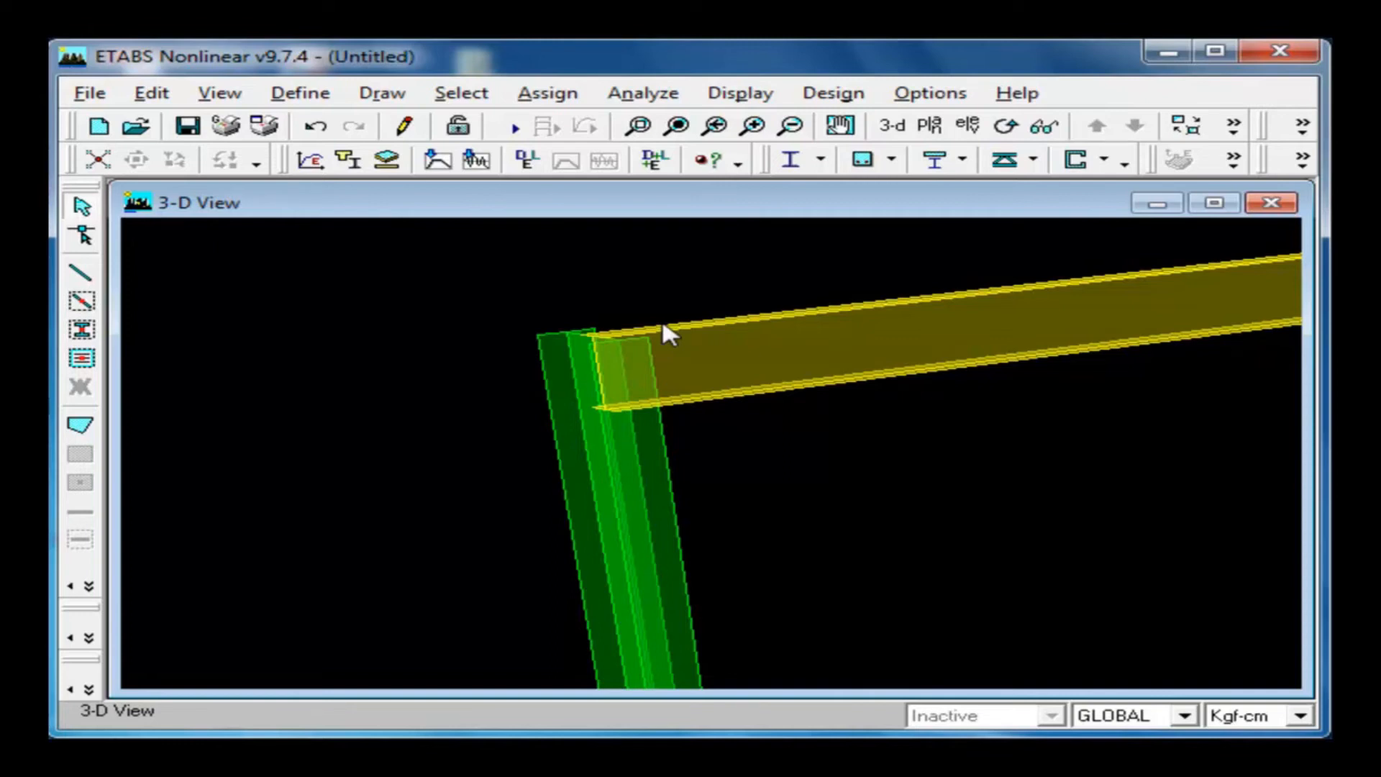
Step: Return to elevation 1 and enlarge the view to the whole frame from BASE to STORY6
{"action": "left_click", "coordinate": [969, 126]}
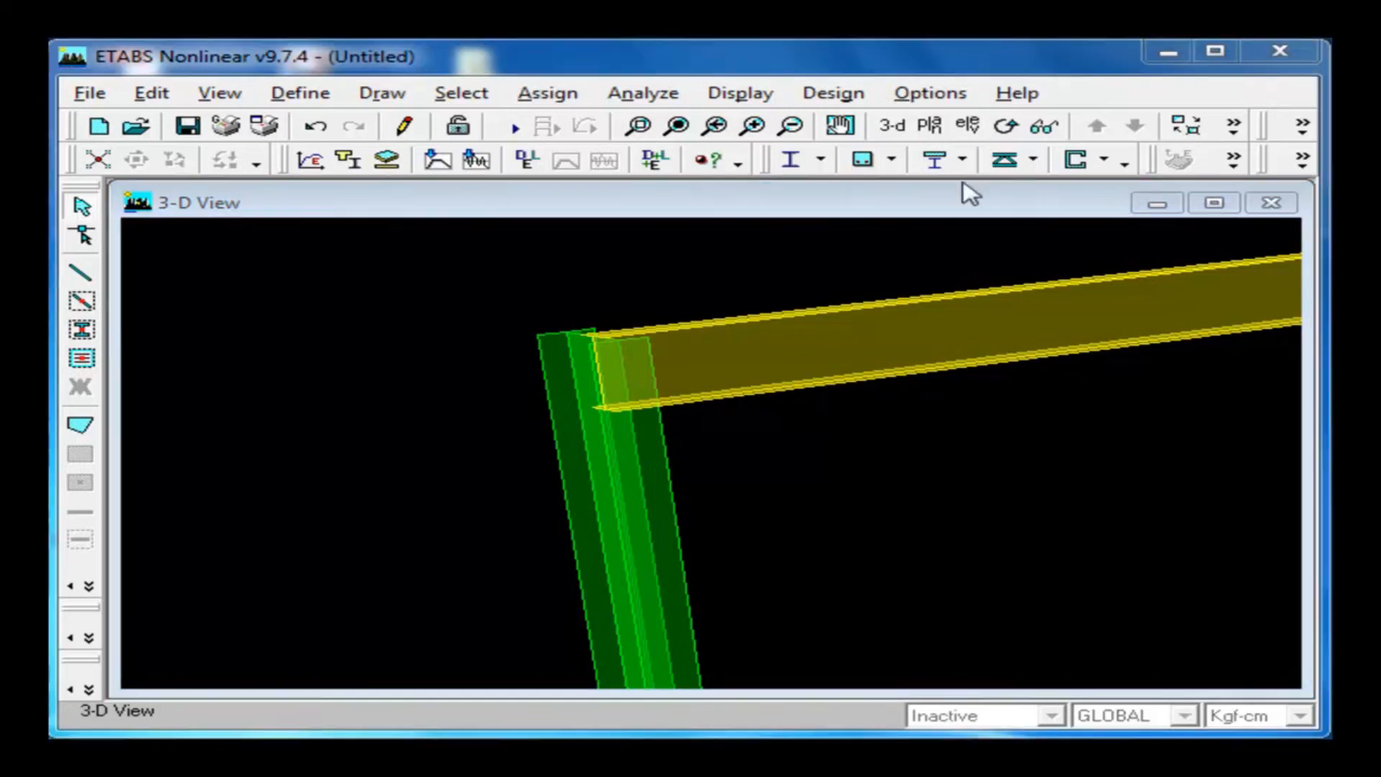
{"action": "left_click", "coordinate": [777, 533]}
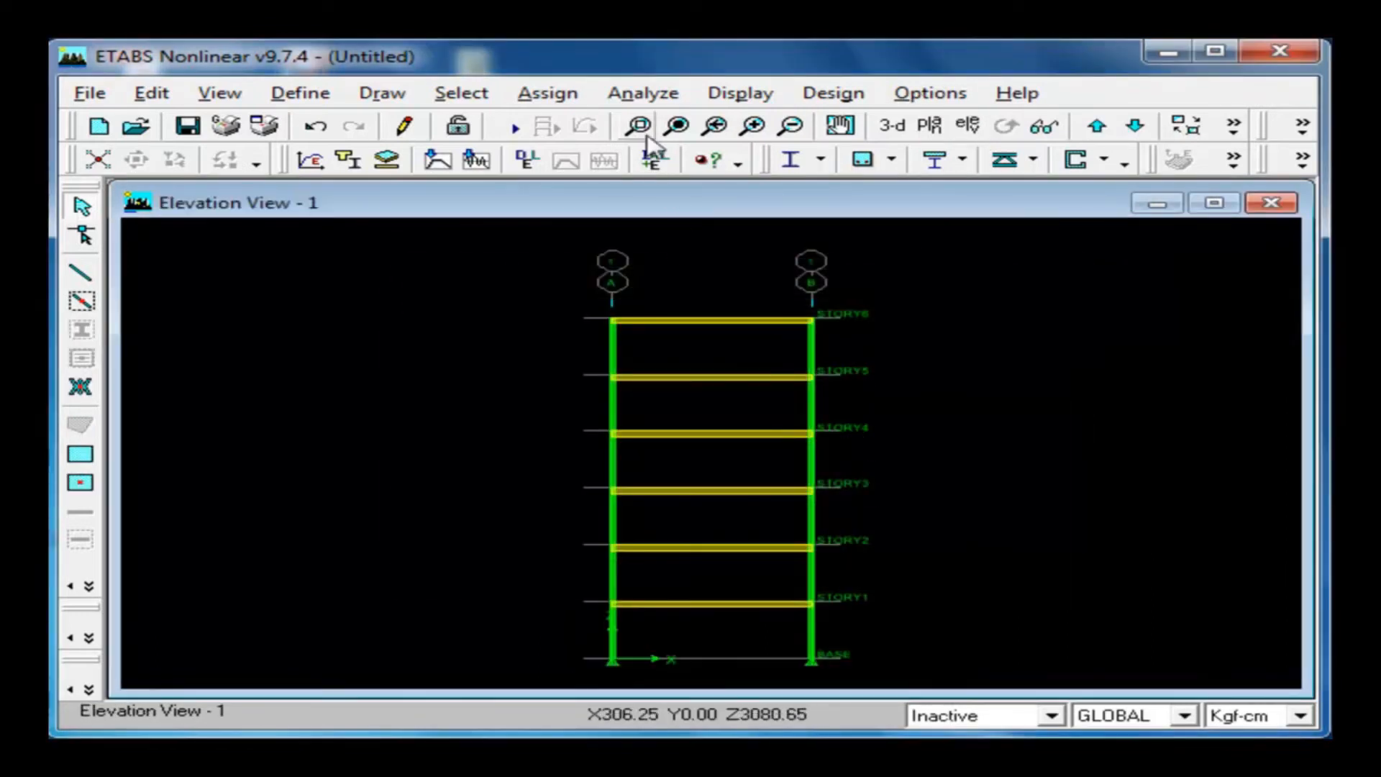
{"action": "left_click", "coordinate": [638, 125]}
{"action": "left_click_drag", "start_coordinate": [582, 301], "coordinate": [892, 680]}
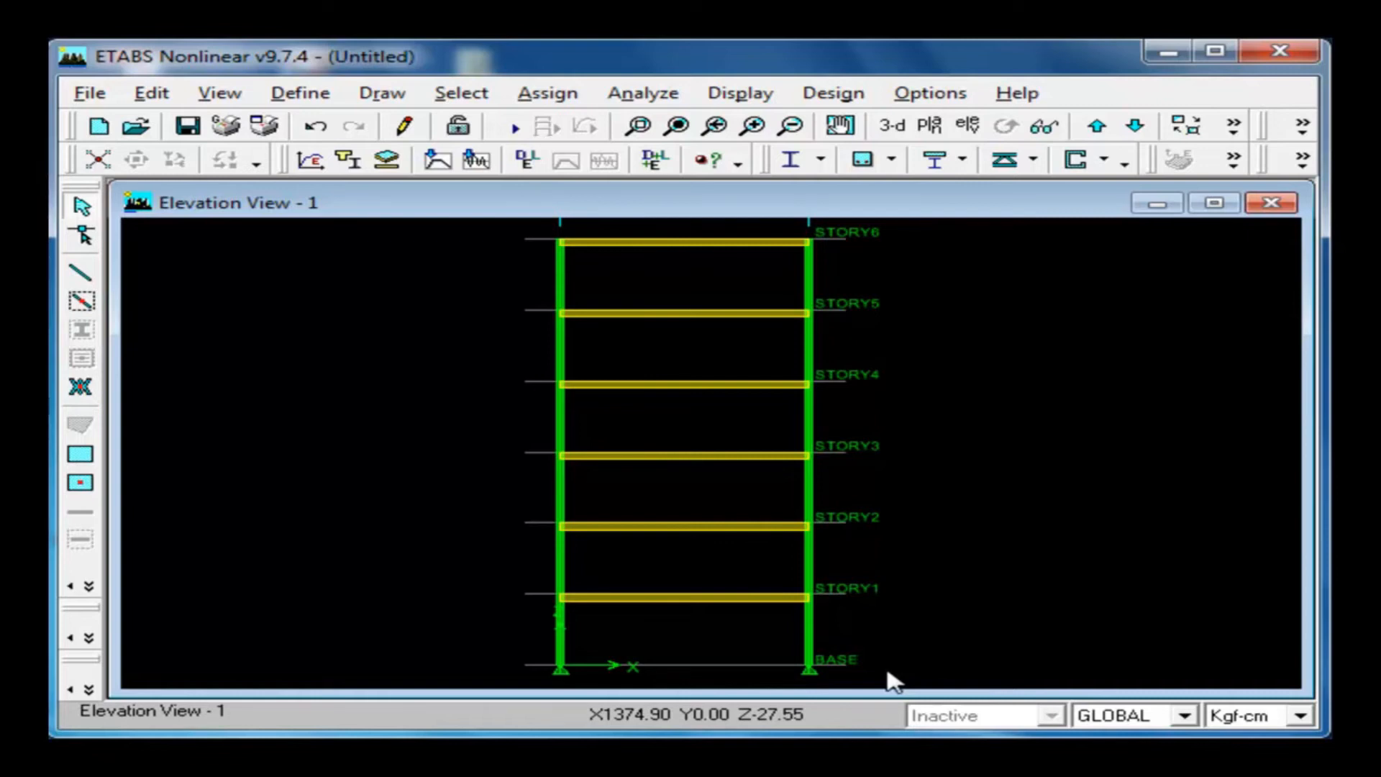
{"action": "left_click", "coordinate": [891, 680]}
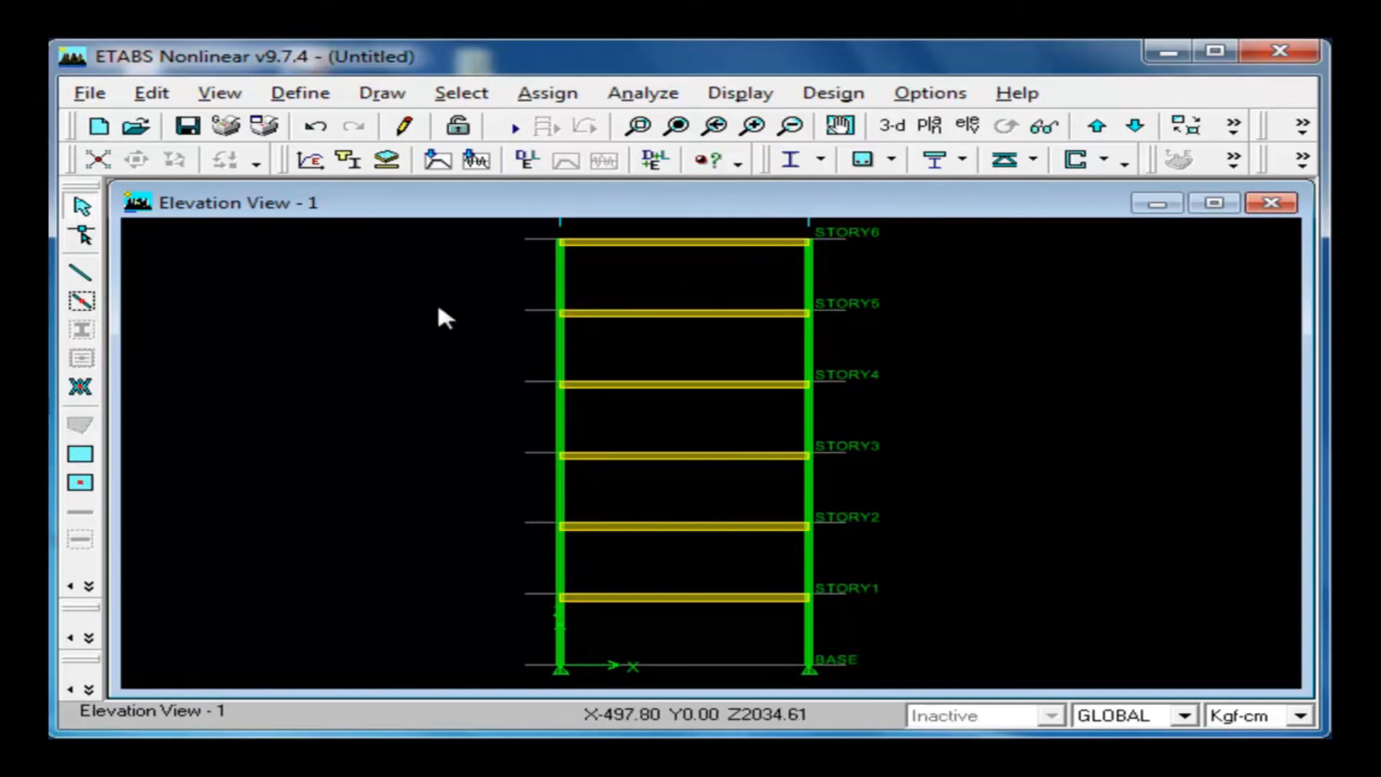
Step: Start creating braces in regions on elevation 1, with Inverted V bracing and a center eccentricity of 1.5
{"action": "left_click", "coordinate": [82, 387]}
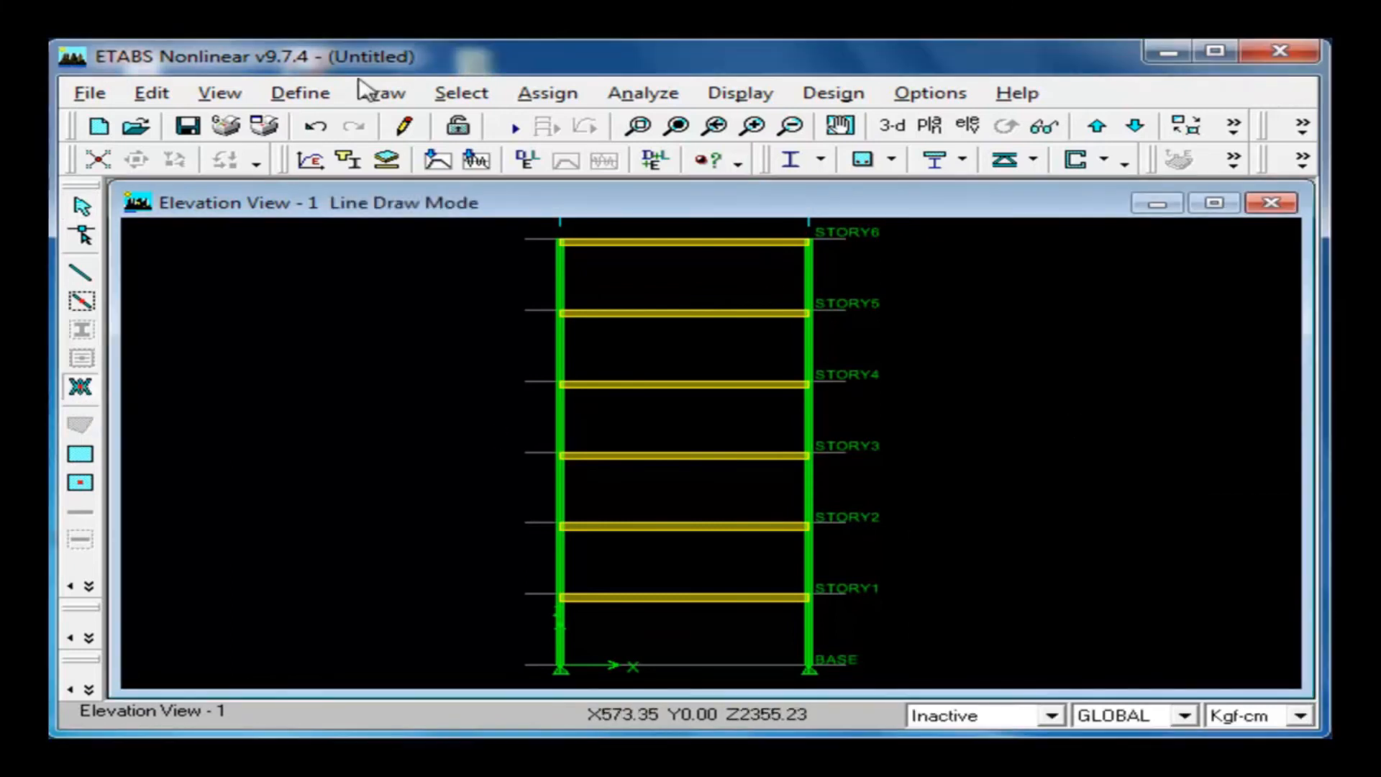
{"action": "left_click", "coordinate": [220, 94]}
{"action": "left_click", "coordinate": [219, 93]}
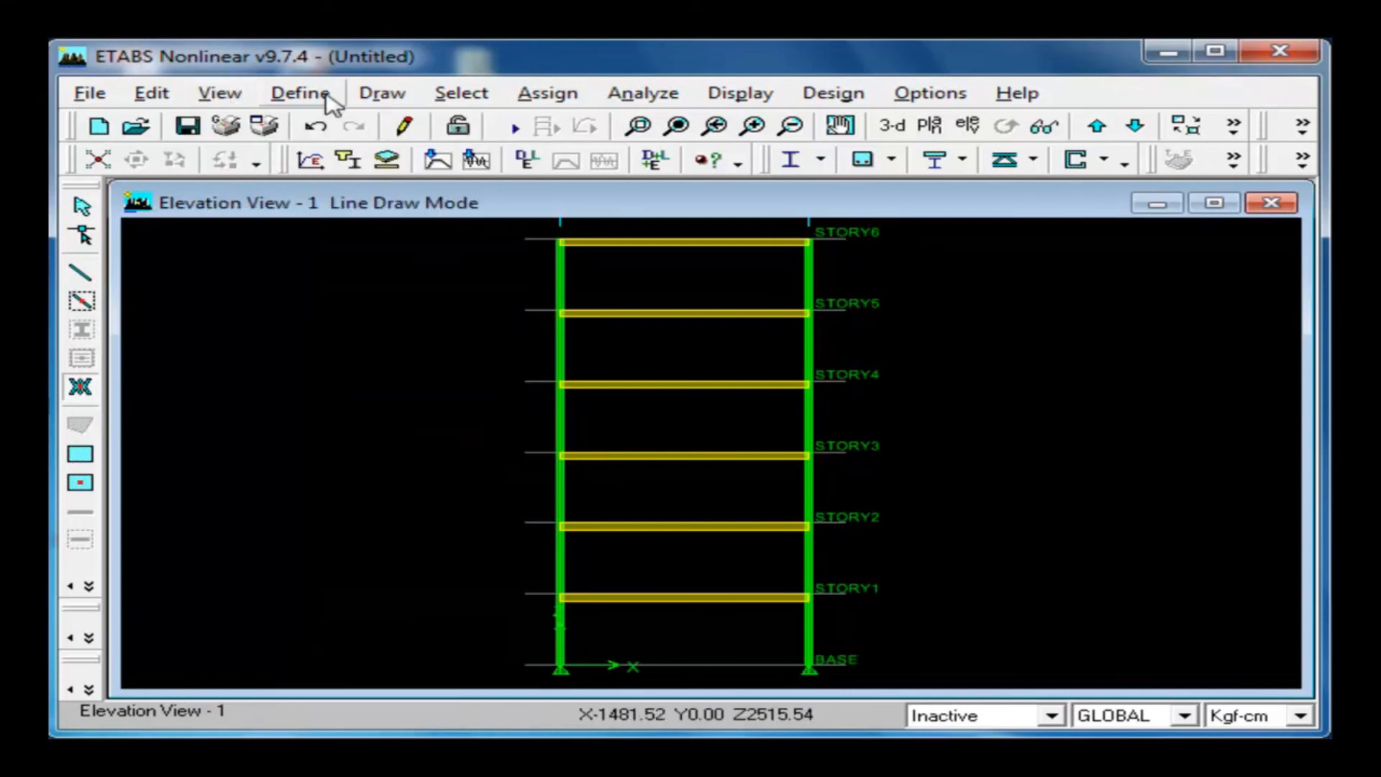
{"action": "left_click", "coordinate": [381, 94]}
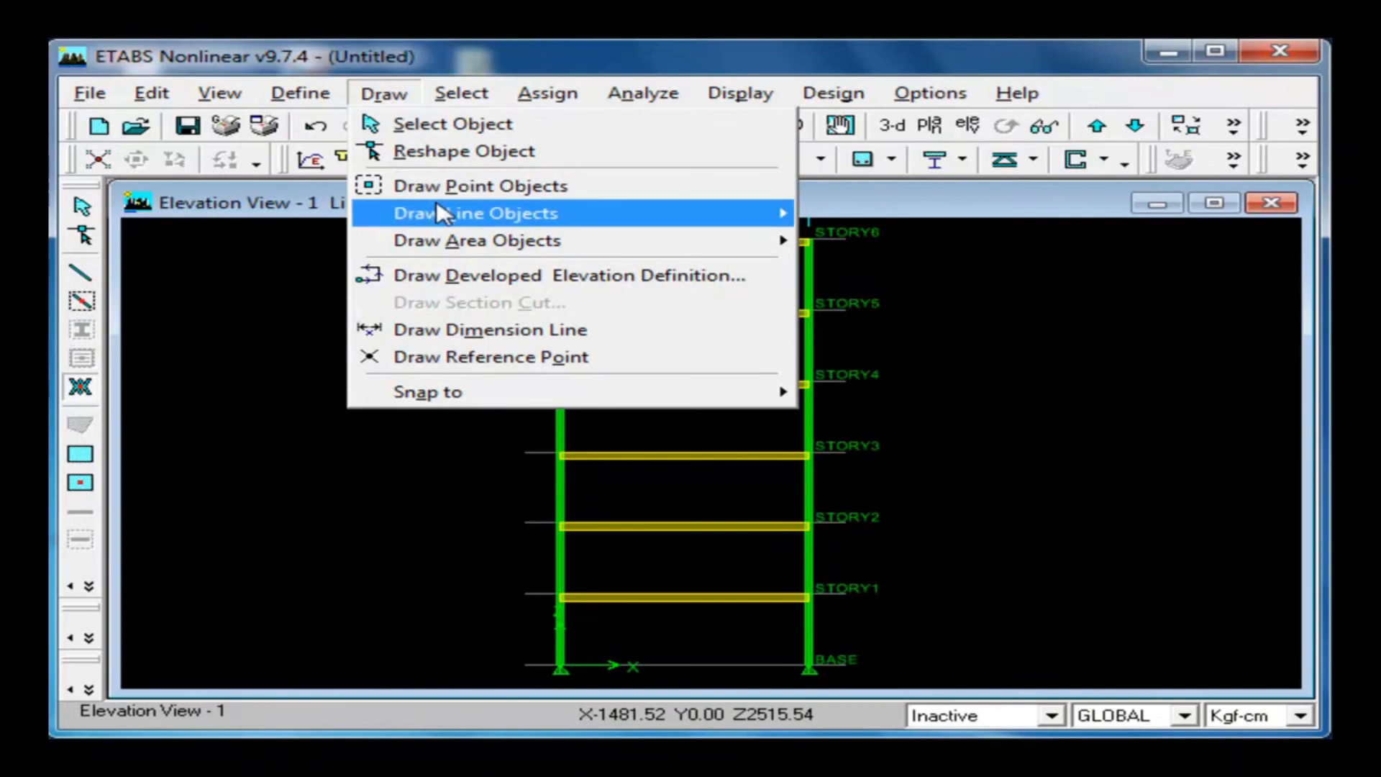
{"action": "mouse_move", "coordinate": [443, 214]}
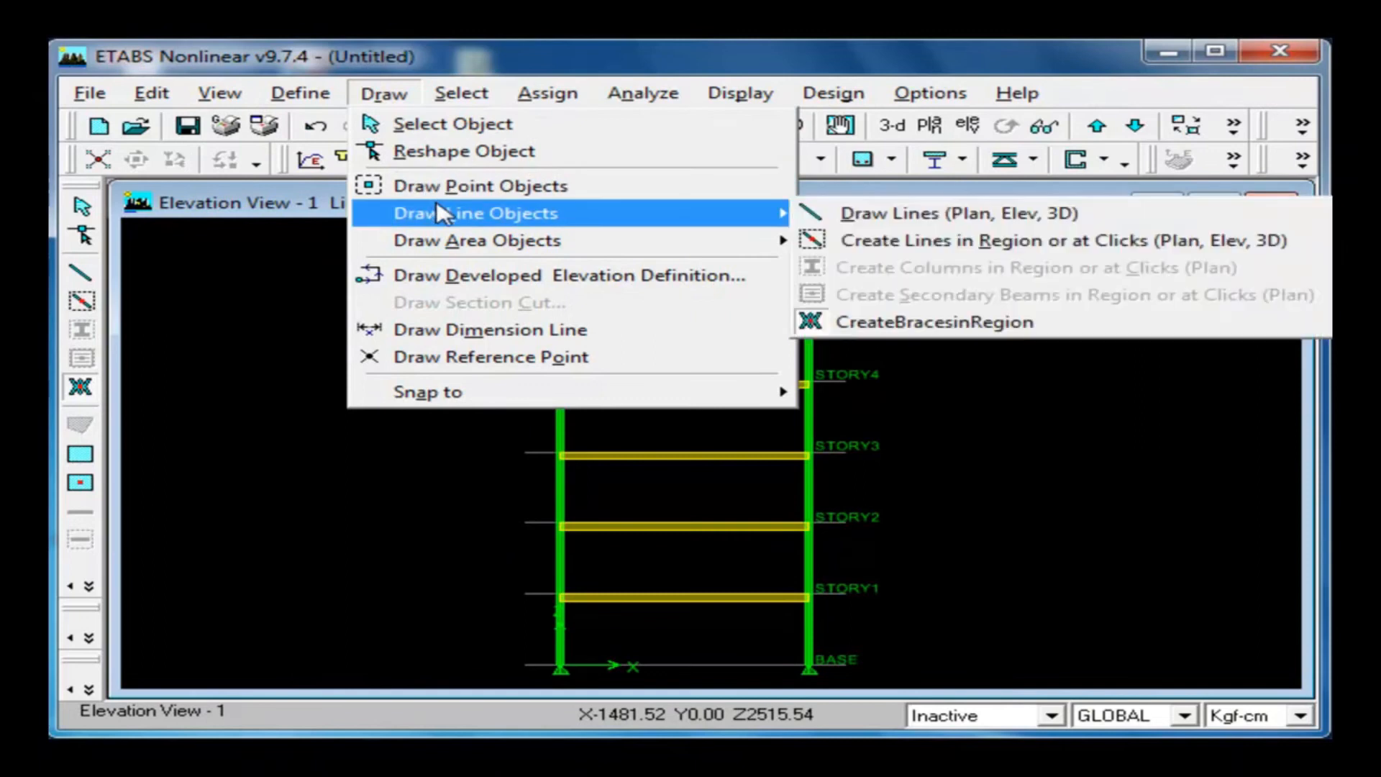
{"action": "left_click", "coordinate": [921, 321]}
{"action": "left_click_drag", "start_coordinate": [1121, 512], "coordinate": [957, 388]}
{"action": "left_click", "coordinate": [1143, 466]}
{"action": "left_click", "coordinate": [1151, 467]}
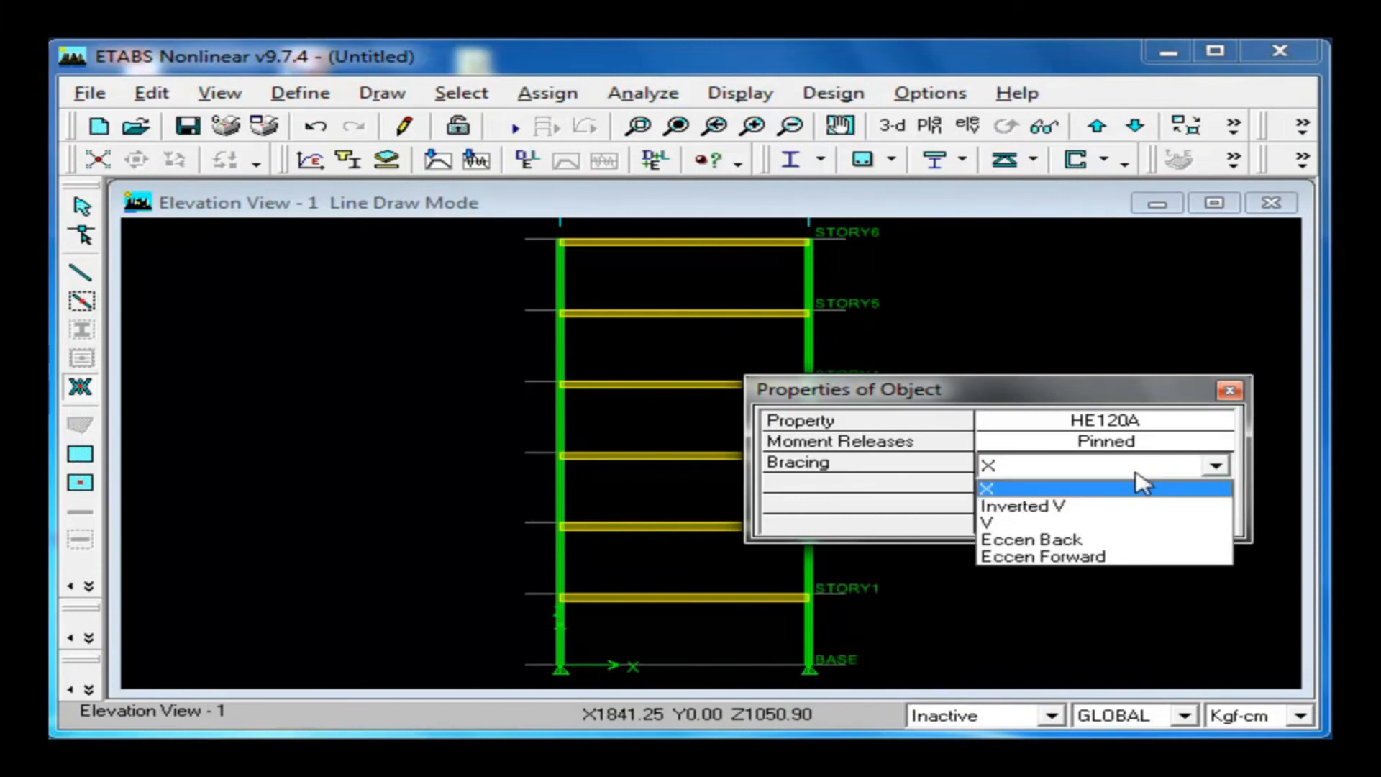
{"action": "left_click", "coordinate": [1104, 507]}
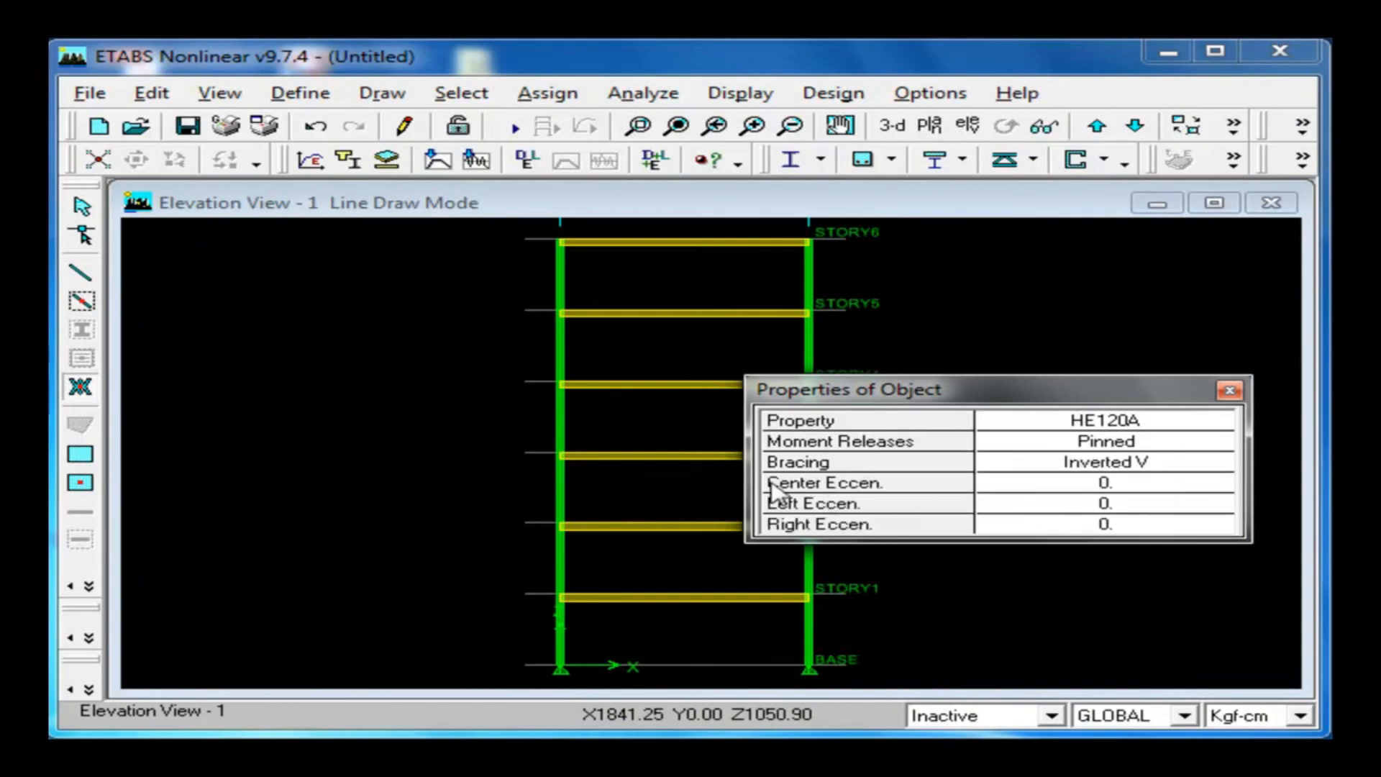
{"action": "left_click", "coordinate": [1141, 484]}
{"action": "type", "text": "1.5"}
Step: Set the brace moment releases to Continuous and the brace section property to HE280A
{"action": "left_click", "coordinate": [1174, 444]}
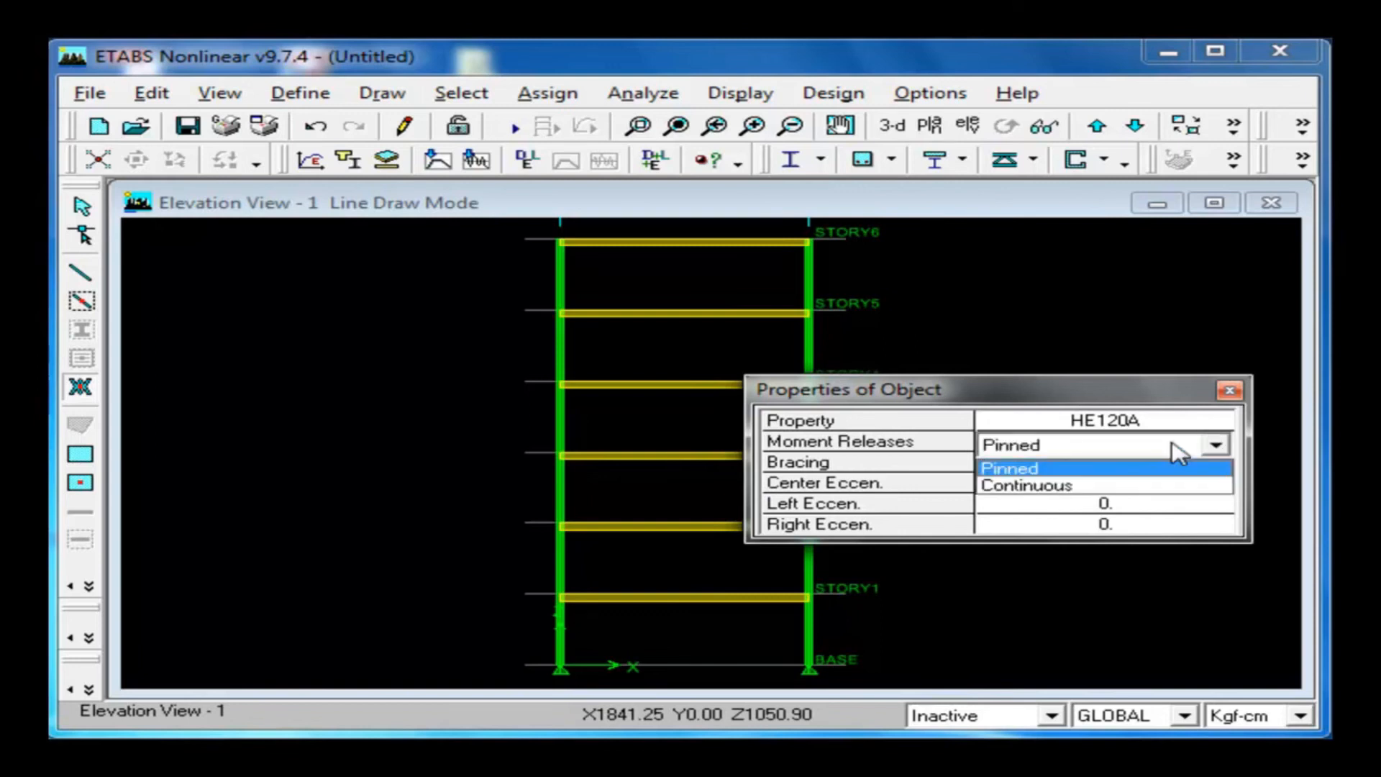
{"action": "left_click", "coordinate": [1126, 487]}
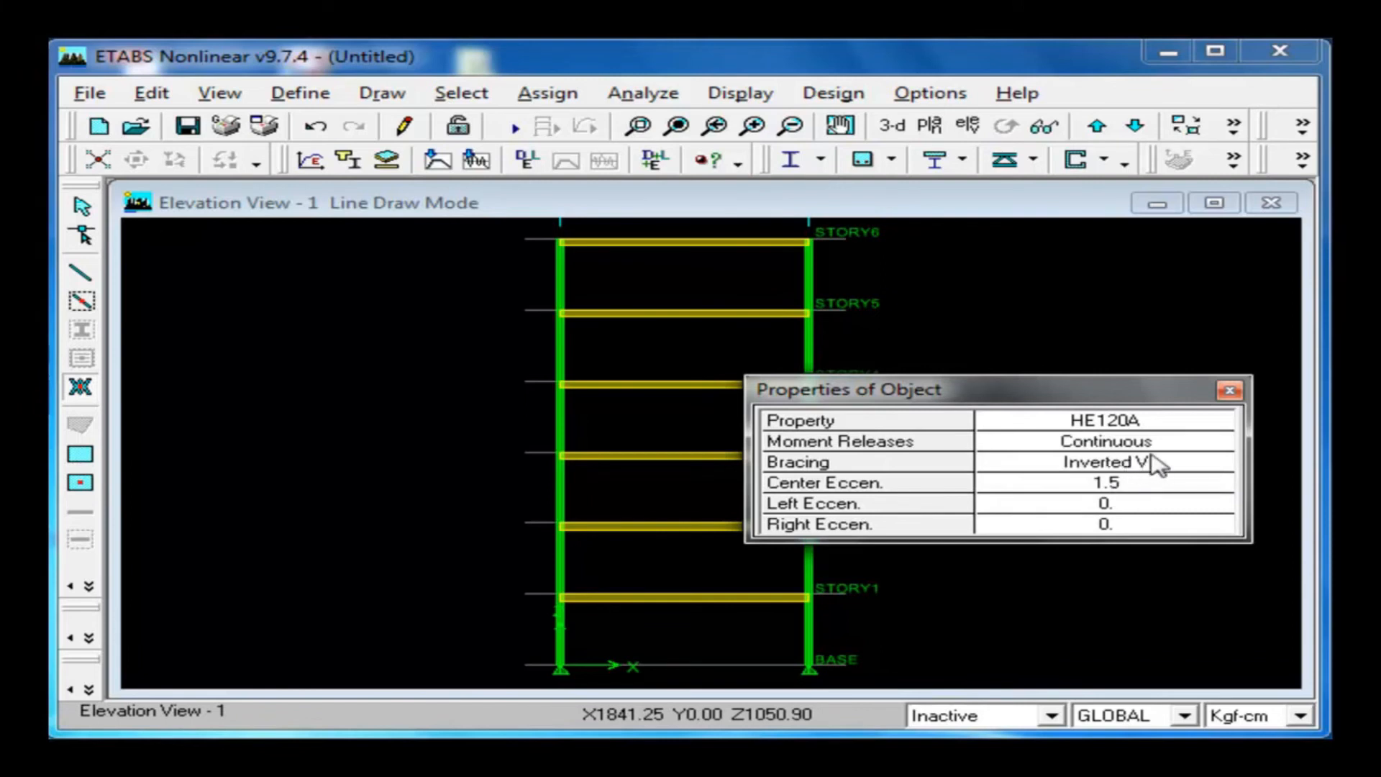
{"action": "left_click", "coordinate": [1212, 425]}
{"action": "left_click", "coordinate": [1215, 425]}
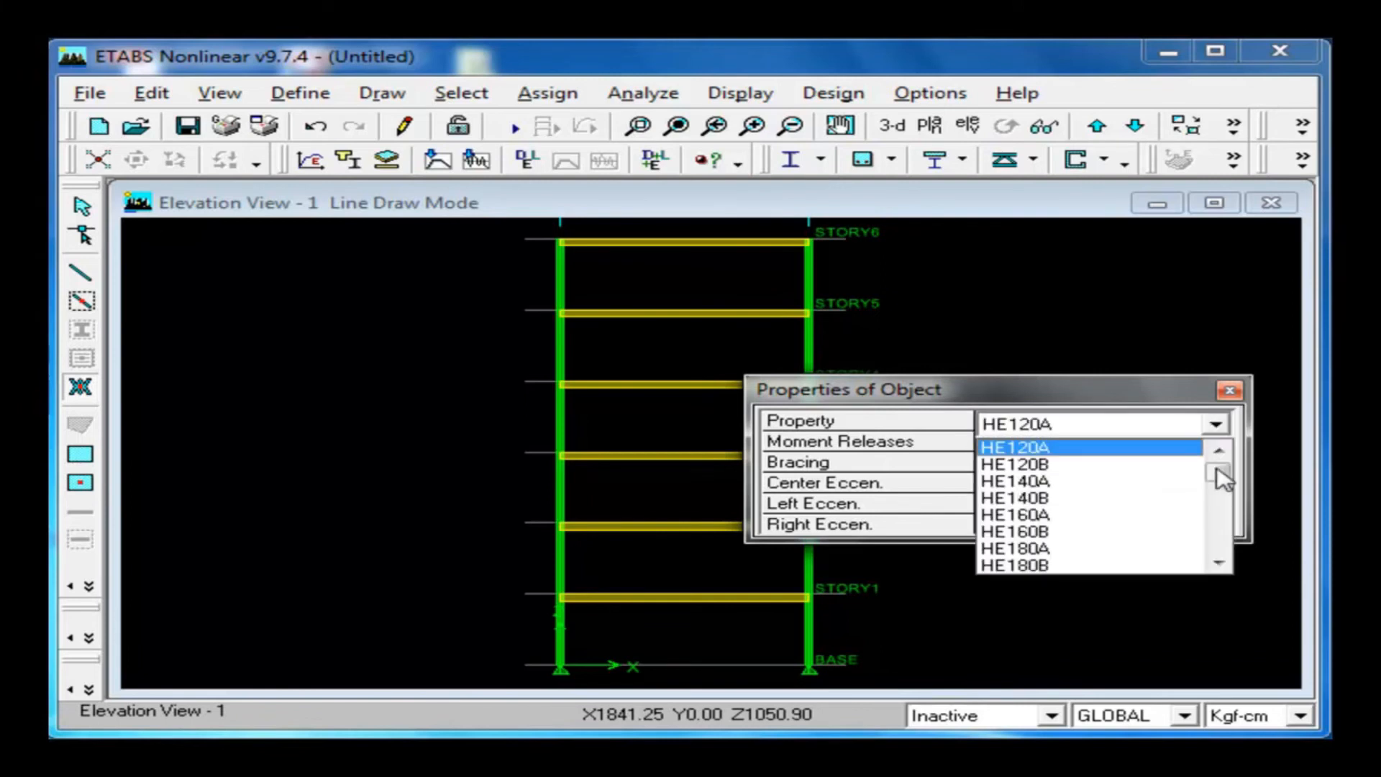
{"action": "left_click_drag", "start_coordinate": [1216, 481], "coordinate": [1214, 496]}
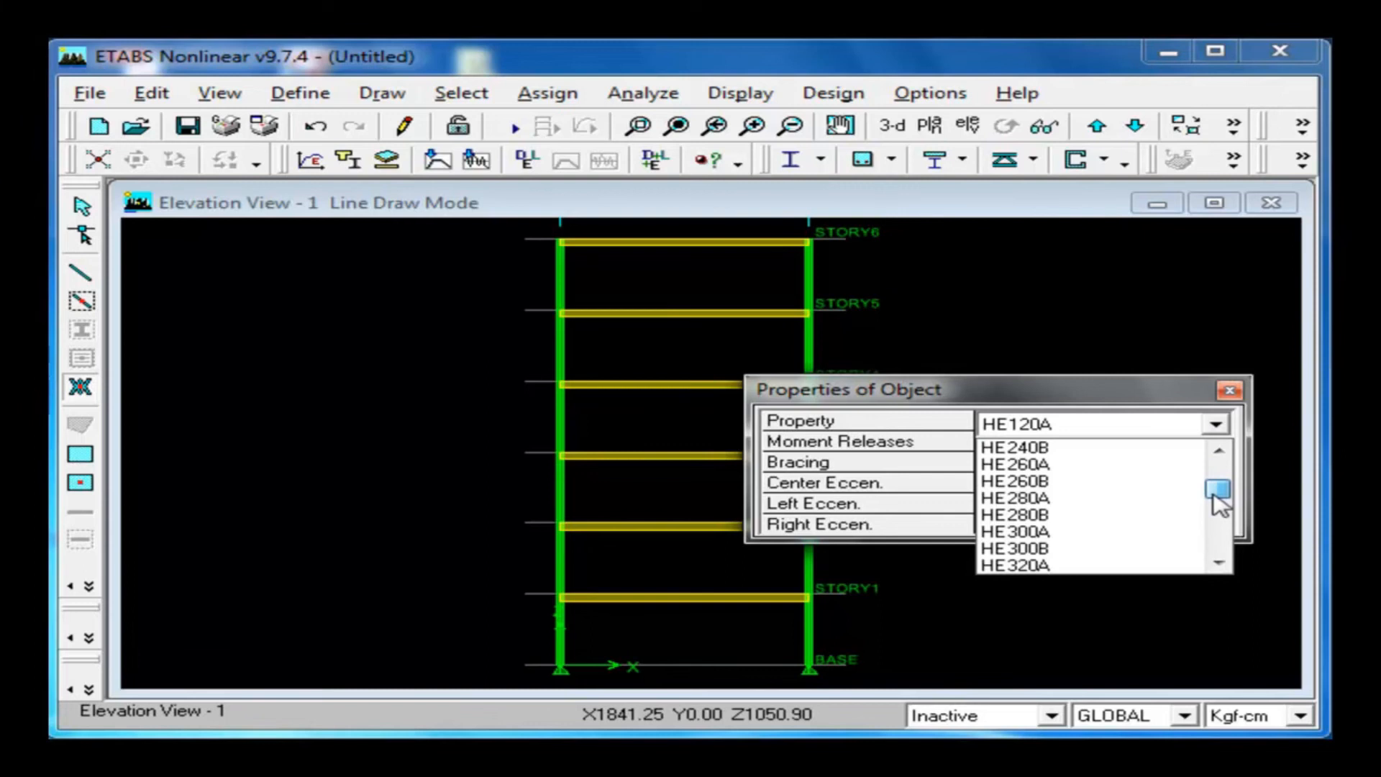
{"action": "left_click", "coordinate": [1120, 498]}
Step: Place inverted V braces in the bay of every story from BASE up to STORY6 and finish drawing
{"action": "left_click", "coordinate": [680, 639]}
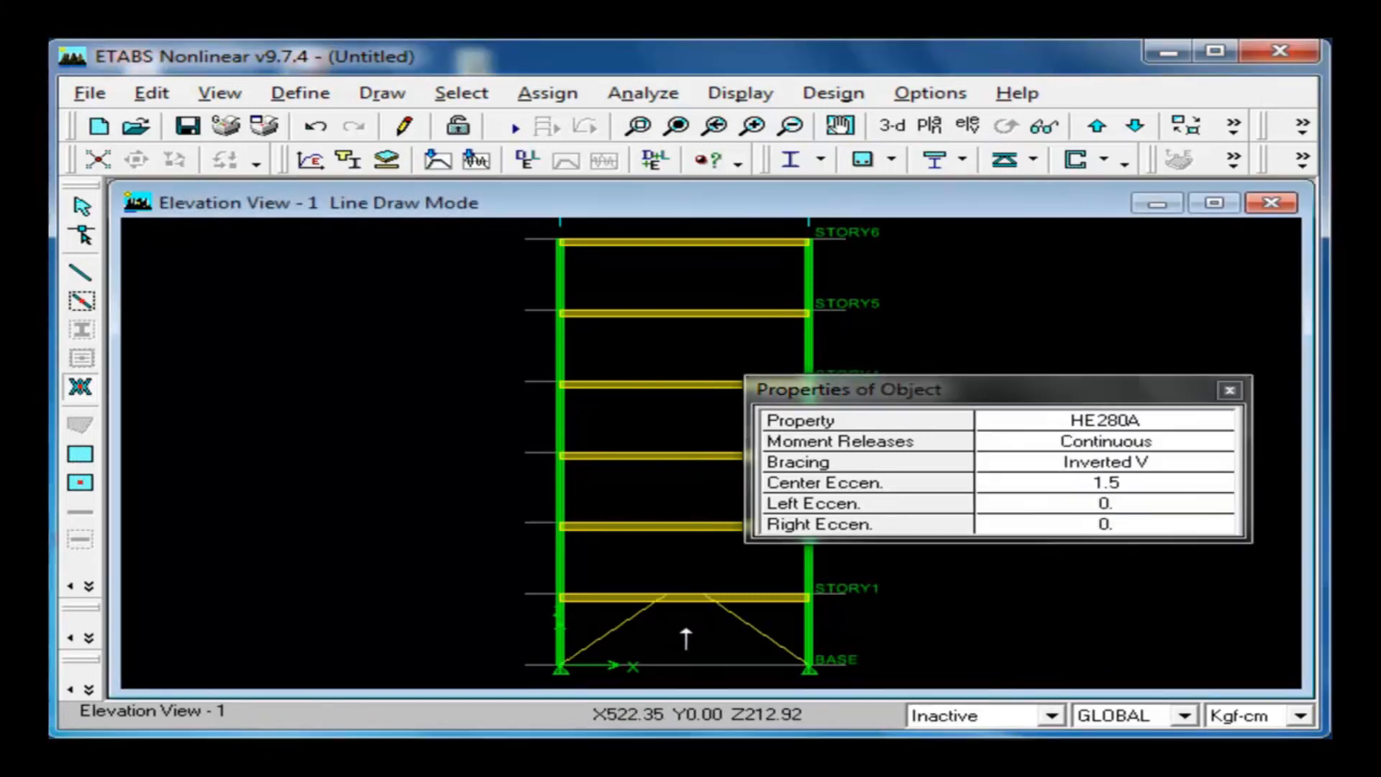
{"action": "left_click", "coordinate": [687, 559]}
{"action": "left_click", "coordinate": [684, 497]}
{"action": "left_click", "coordinate": [685, 432]}
{"action": "left_click", "coordinate": [686, 357]}
{"action": "left_click", "coordinate": [686, 290]}
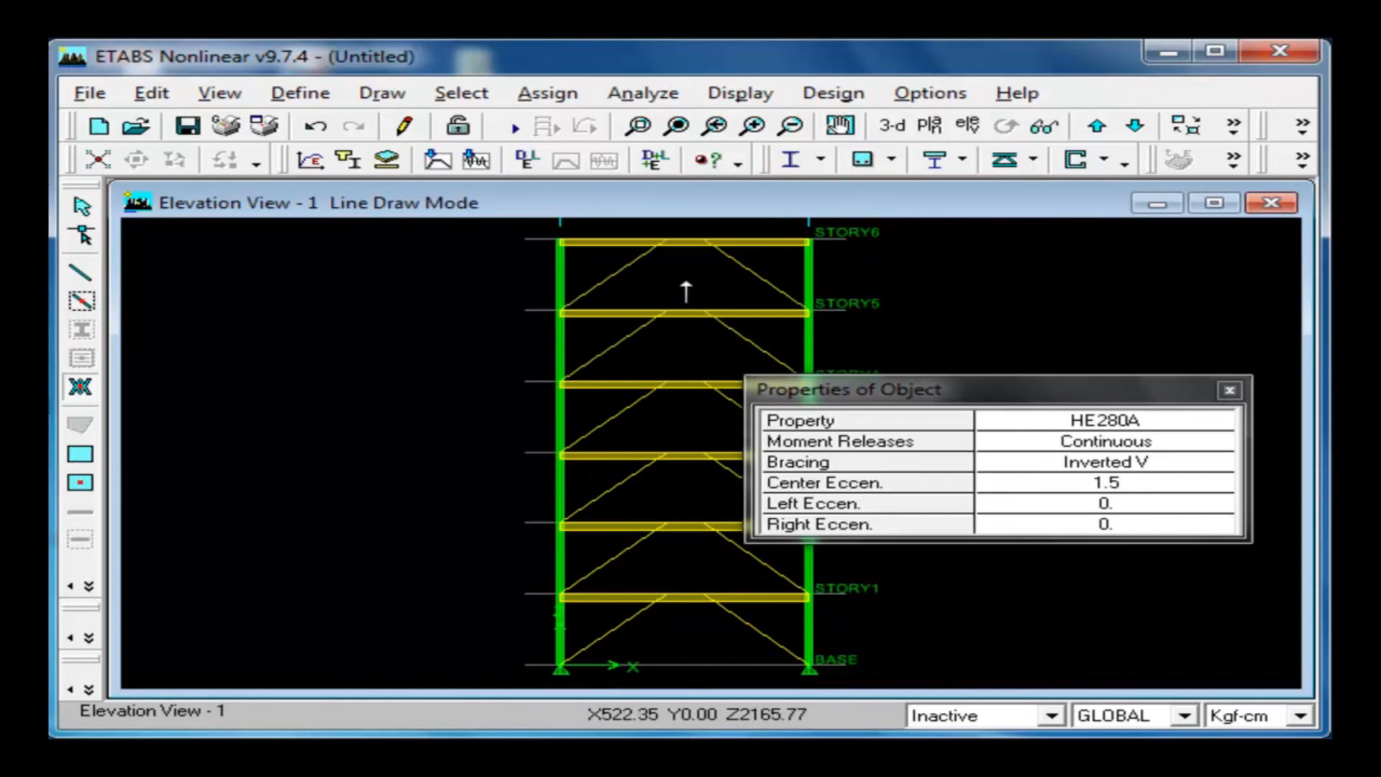
{"action": "key", "text": "Escape"}
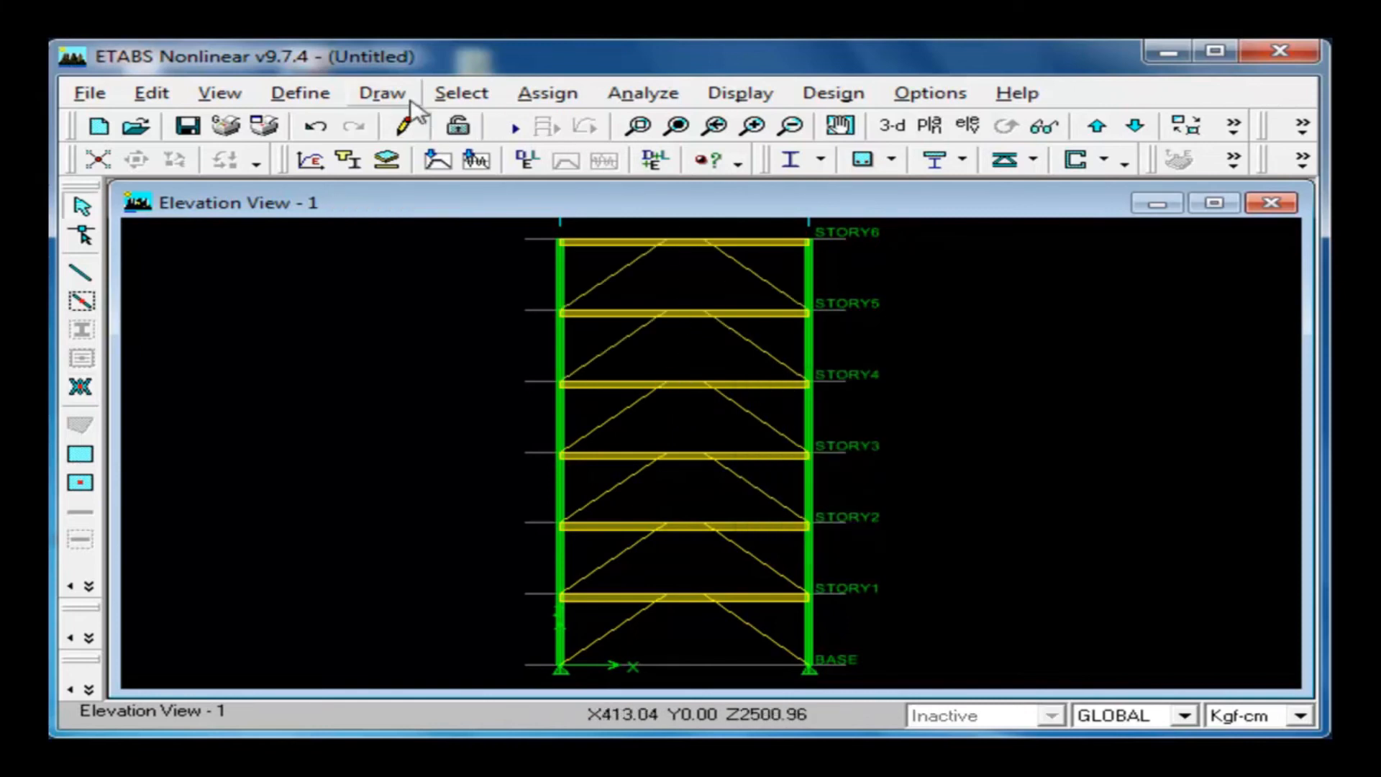
Step: Reapply the building view options to draw the braces extruded, and take a closer look at the middle stories
{"action": "left_click", "coordinate": [220, 93]}
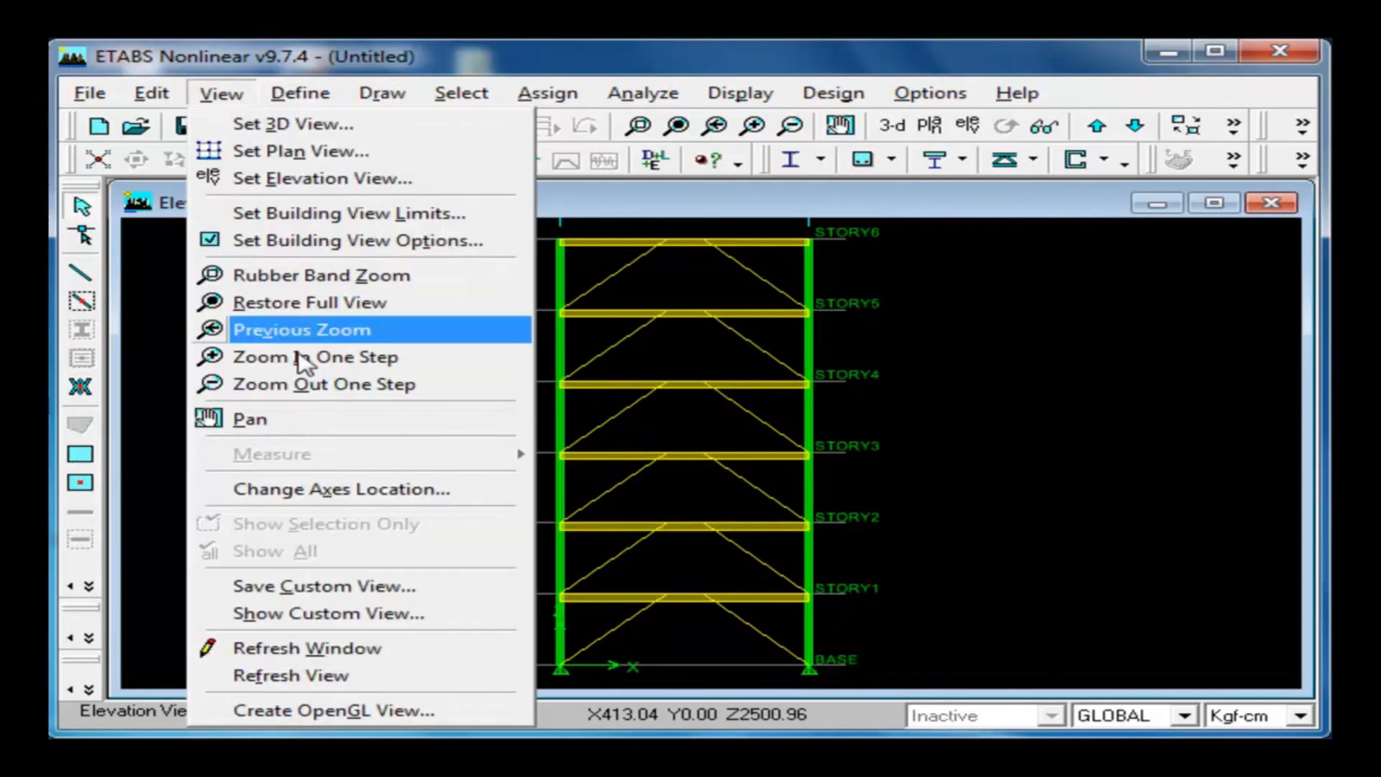
{"action": "left_click", "coordinate": [298, 243]}
{"action": "left_click", "coordinate": [719, 647]}
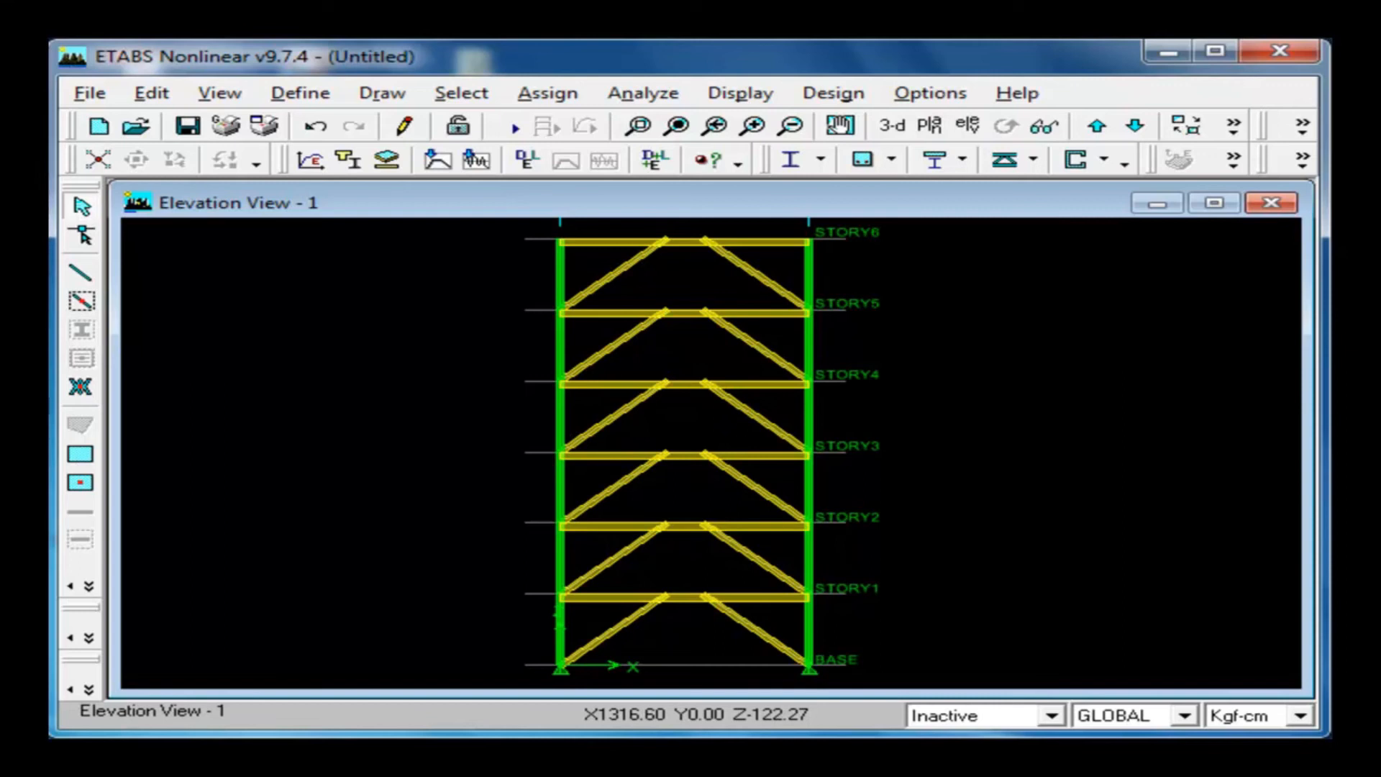
{"action": "left_click", "coordinate": [637, 126]}
{"action": "left_click_drag", "start_coordinate": [589, 357], "coordinate": [915, 588]}
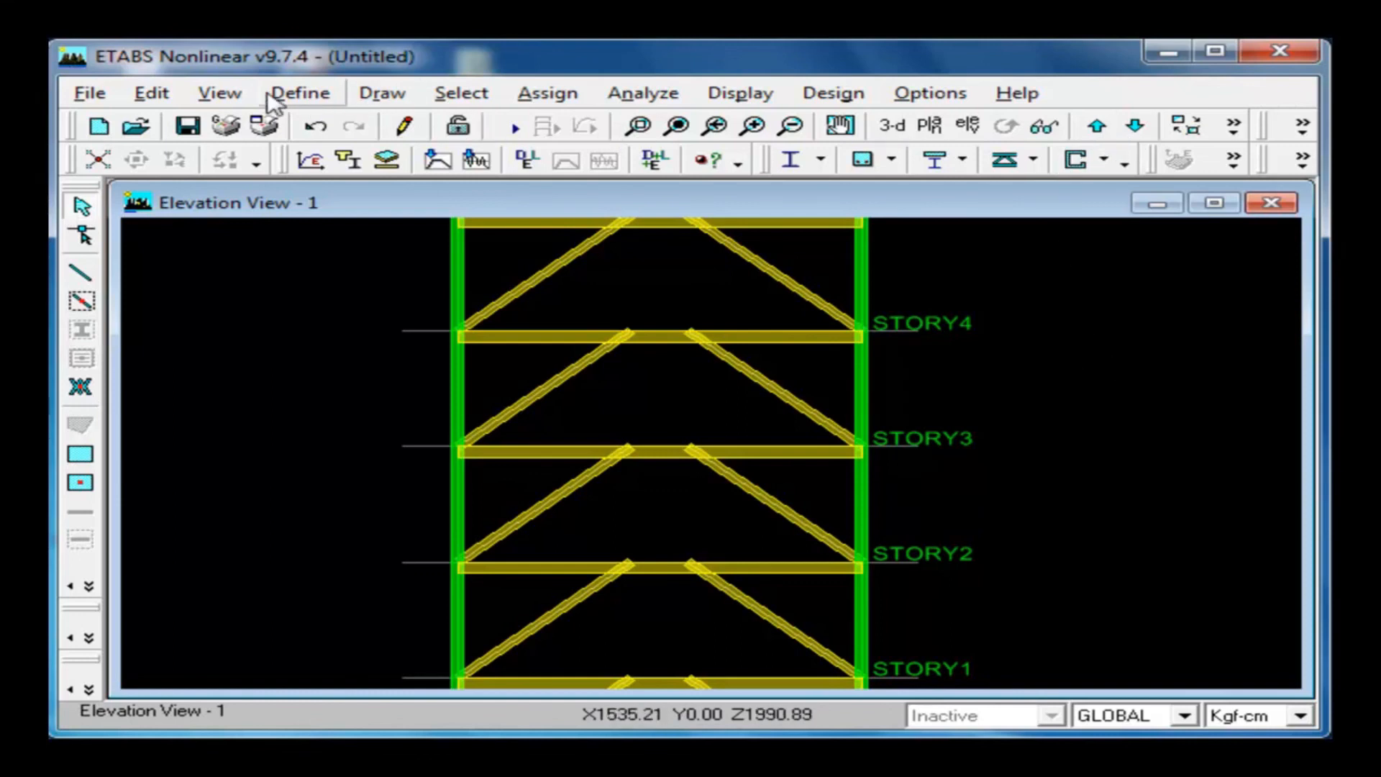
Step: Turn off the Extrusion display and restore the full view of elevation 1
{"action": "left_click", "coordinate": [220, 93]}
{"action": "left_click", "coordinate": [282, 241]}
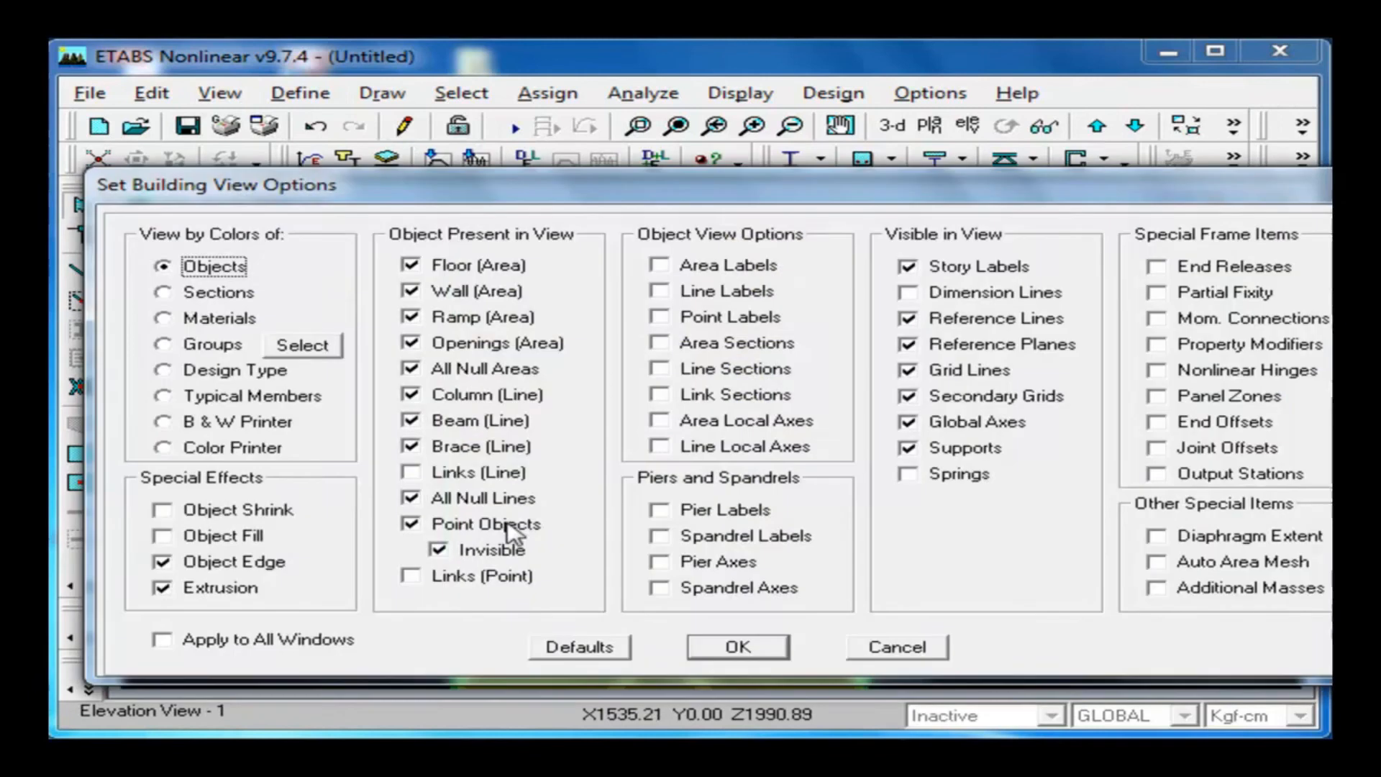
{"action": "left_click", "coordinate": [216, 586]}
{"action": "left_click", "coordinate": [735, 646]}
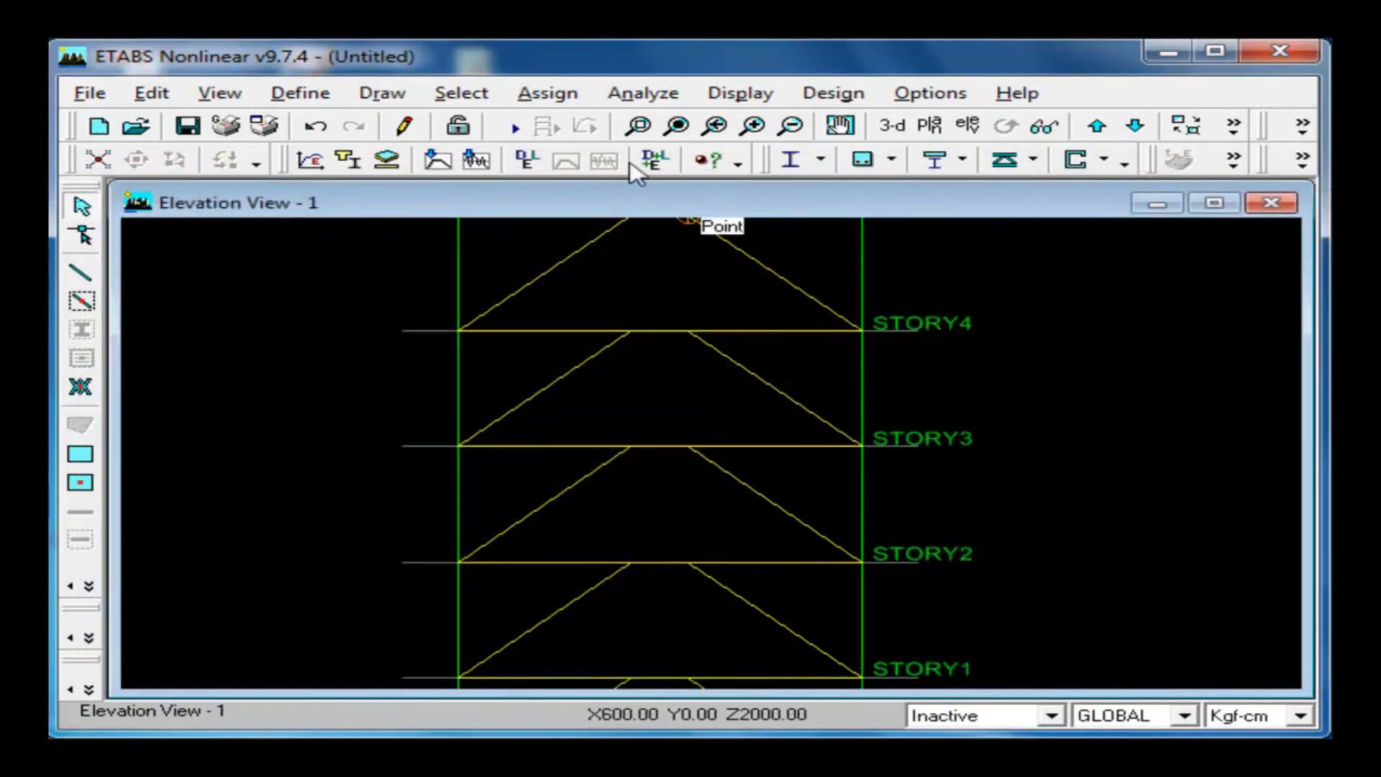
{"action": "left_click", "coordinate": [676, 127]}
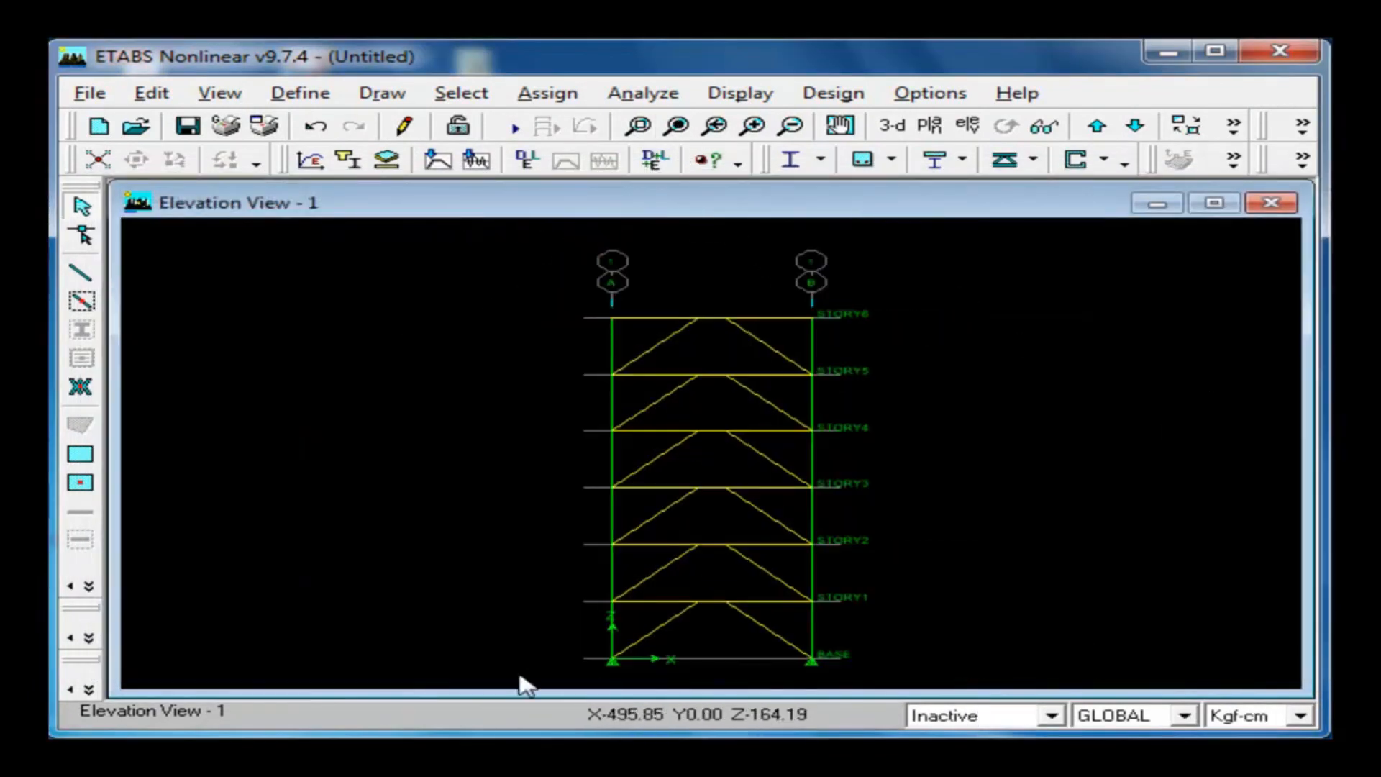
Step: Select the two column base points and assign fixed supports to them
{"action": "left_click_drag", "start_coordinate": [871, 672], "coordinate": [865, 674]}
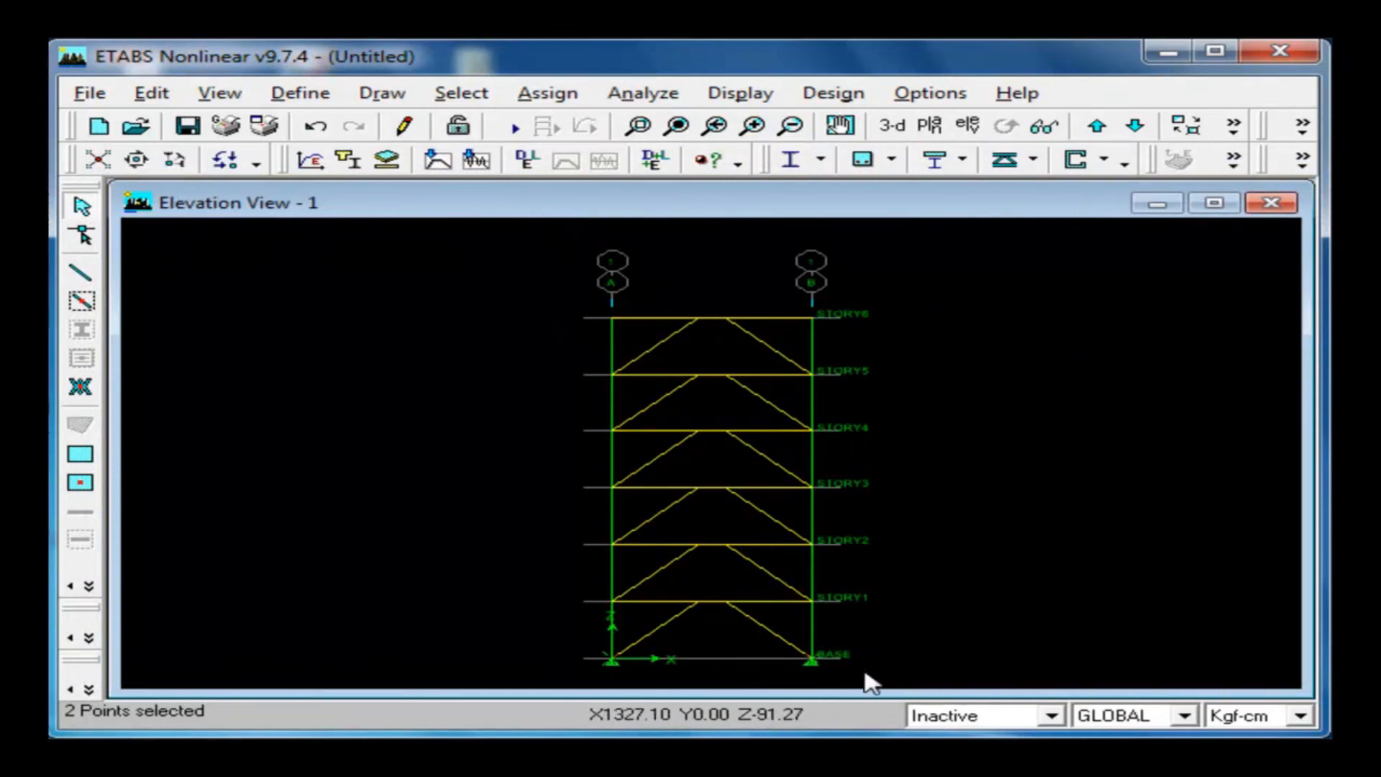
{"action": "left_click", "coordinate": [548, 93]}
{"action": "mouse_move", "coordinate": [576, 123]}
{"action": "left_click", "coordinate": [892, 177]}
{"action": "left_click", "coordinate": [666, 493]}
{"action": "left_click", "coordinate": [665, 558]}
Step: Deactivate the Invisible option for point objects in the building view options to display the joints of elevation 1
{"action": "left_click", "coordinate": [638, 126]}
{"action": "left_click_drag", "start_coordinate": [553, 271], "coordinate": [932, 658]}
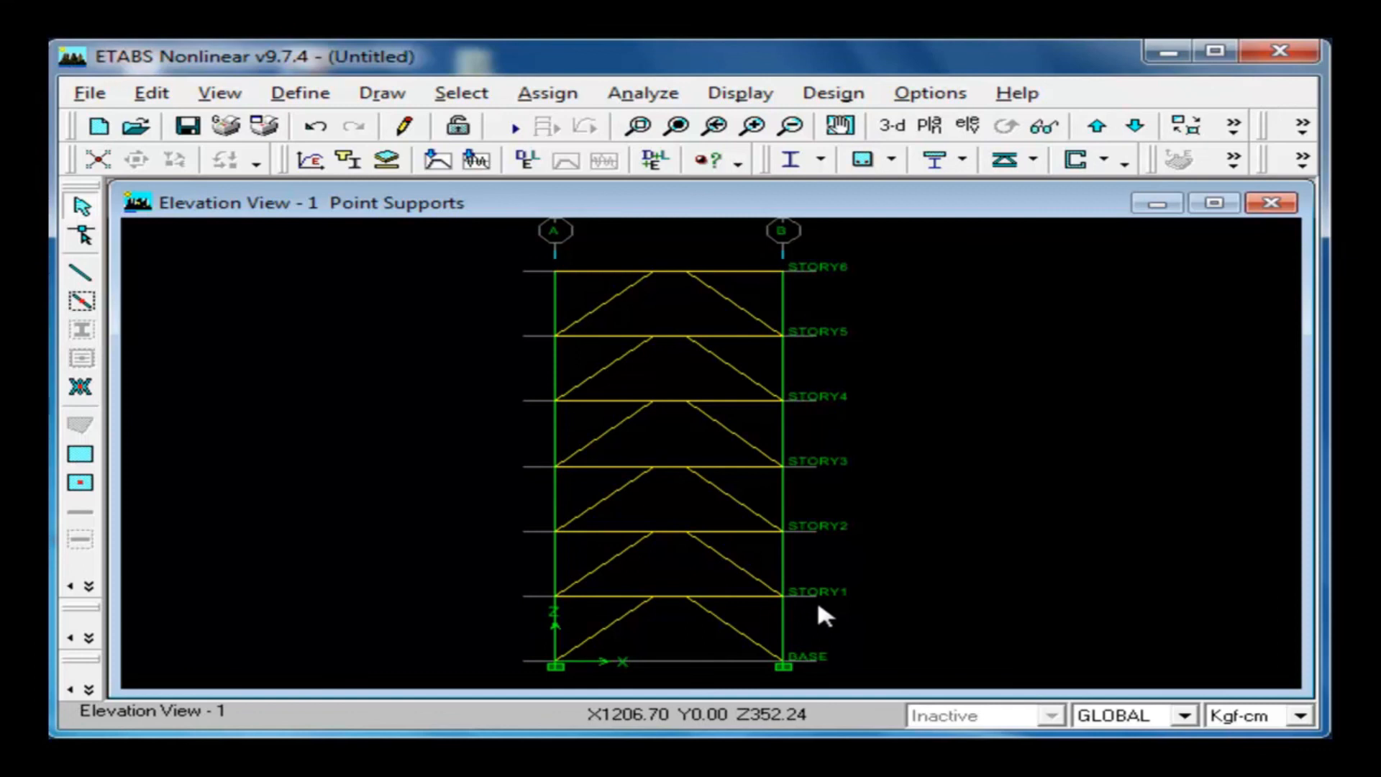
{"action": "left_click", "coordinate": [638, 125]}
{"action": "left_click_drag", "start_coordinate": [524, 245], "coordinate": [868, 672]}
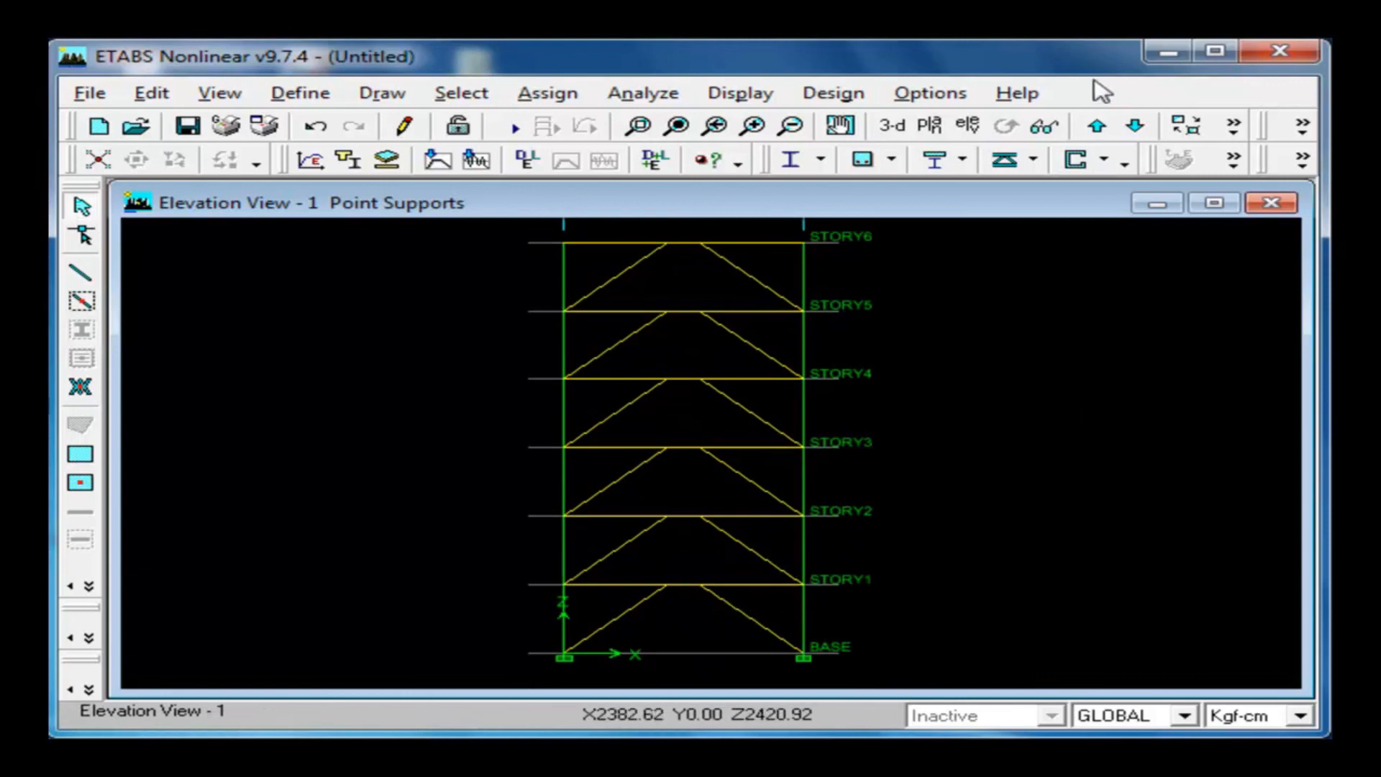
{"action": "left_click", "coordinate": [1302, 125]}
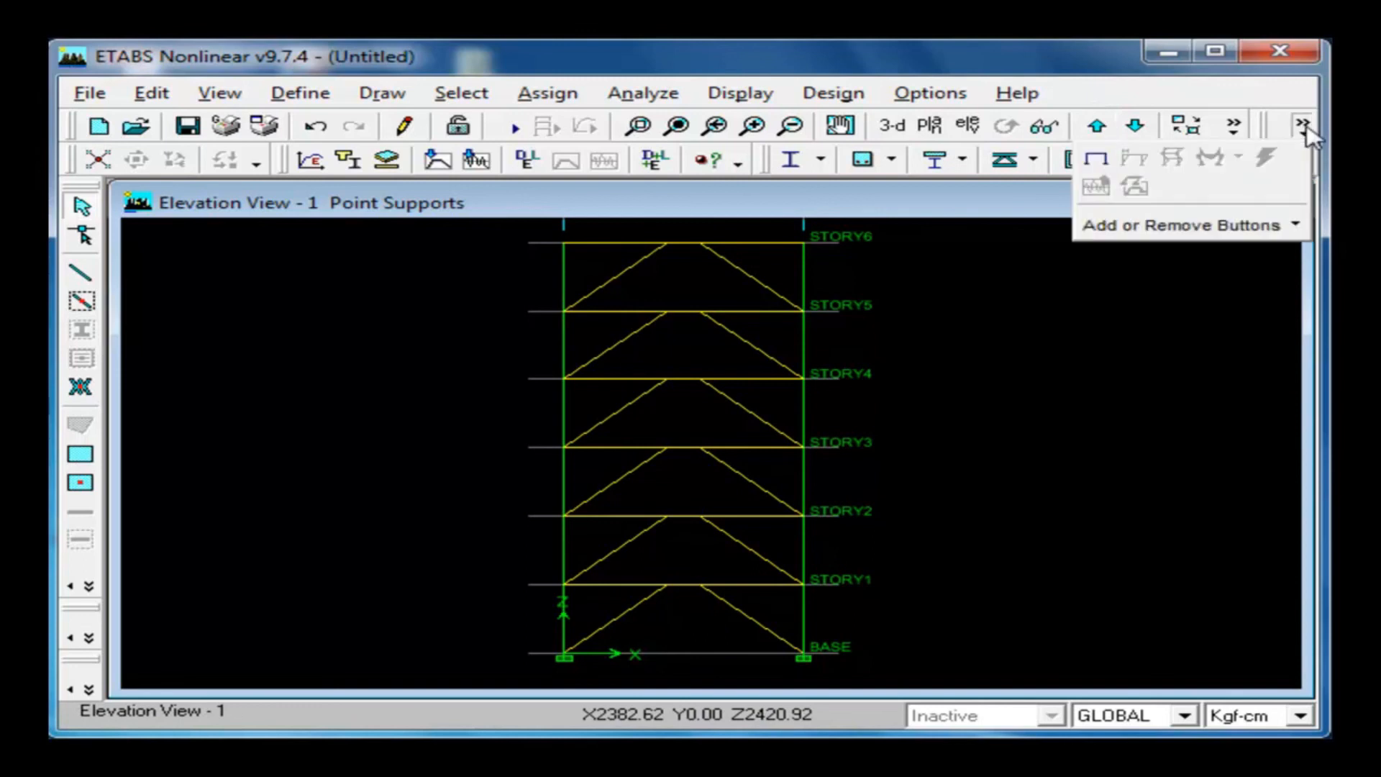
{"action": "left_click", "coordinate": [1301, 126]}
{"action": "left_click", "coordinate": [1233, 126]}
{"action": "left_click", "coordinate": [1233, 126]}
{"action": "left_click", "coordinate": [1233, 126]}
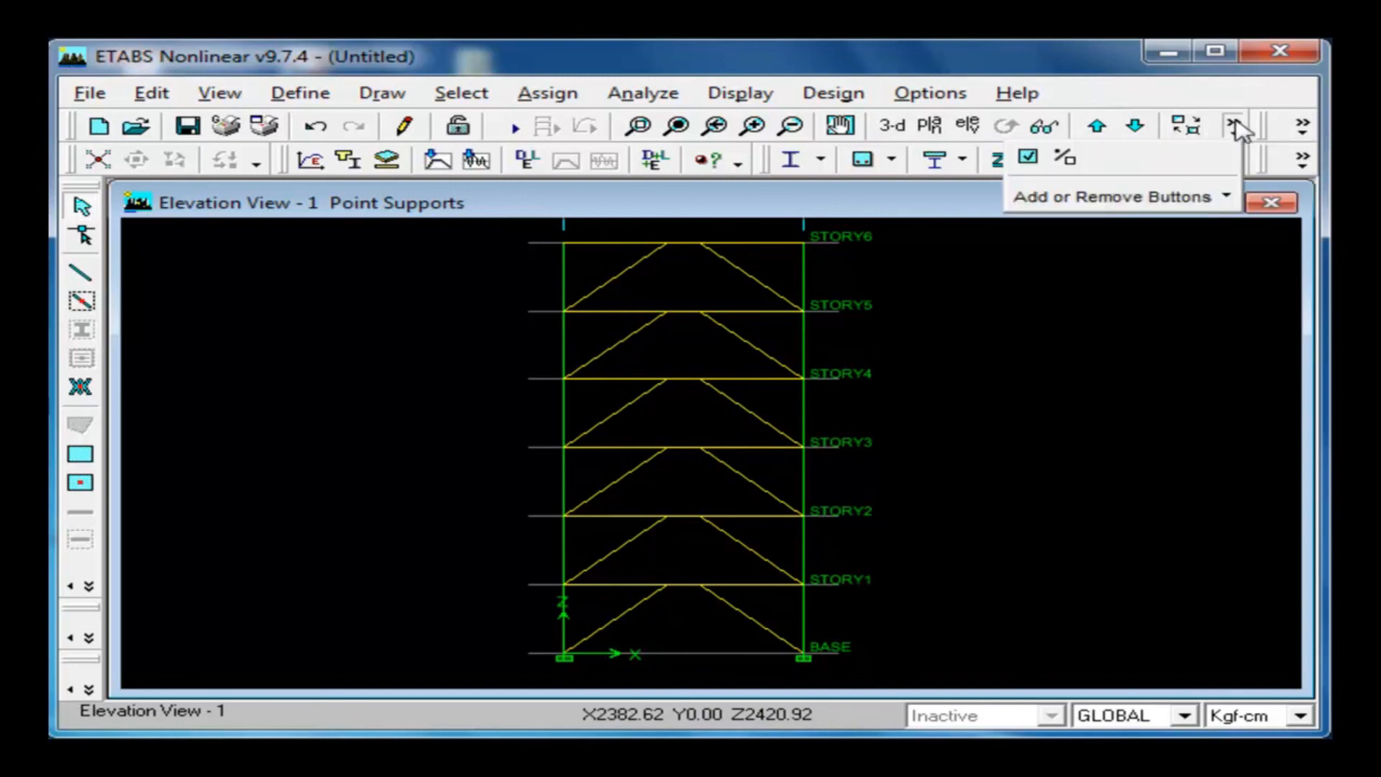
{"action": "left_click", "coordinate": [1027, 157]}
{"action": "left_click", "coordinate": [489, 552]}
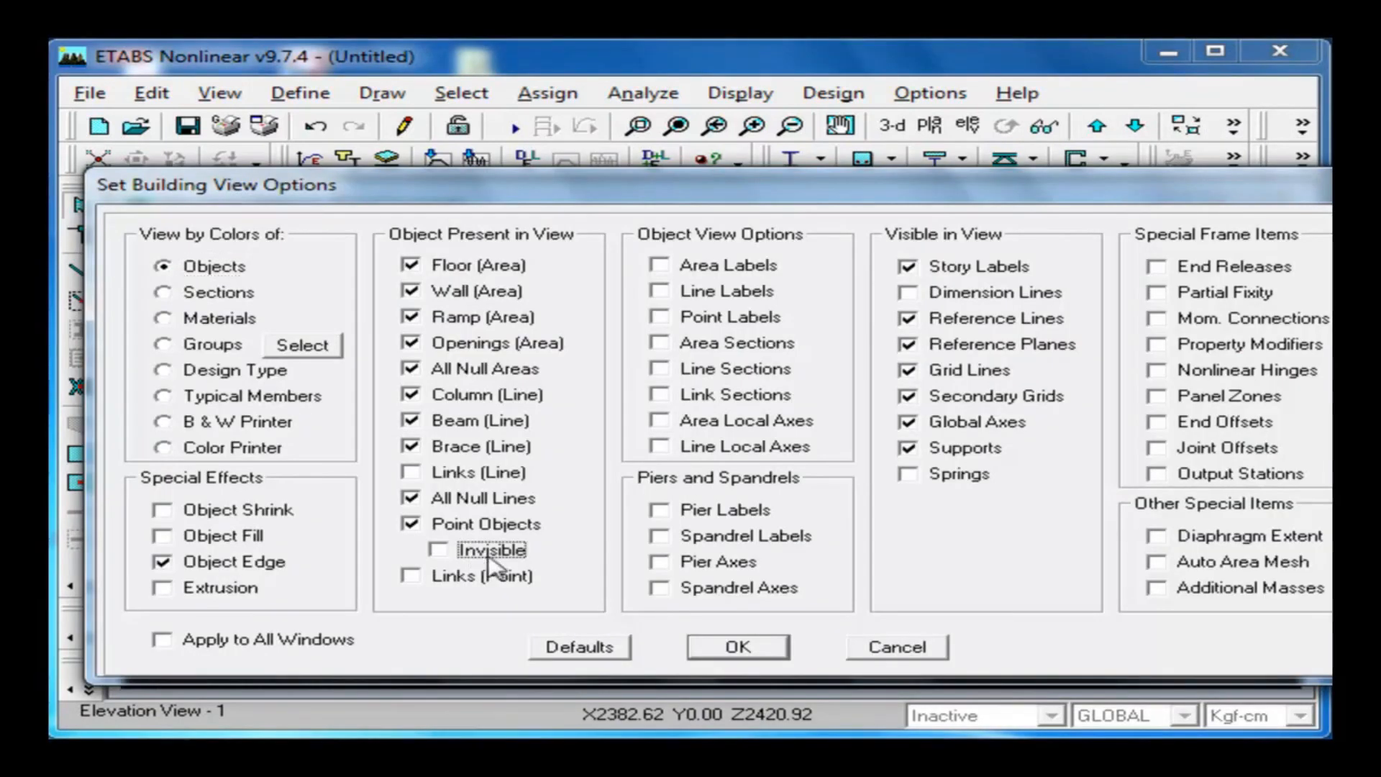
{"action": "left_click", "coordinate": [737, 646]}
Step: Save the model as "Portico EBF-R0" in the Ejercicio EBF folder on the desktop
{"action": "left_click", "coordinate": [92, 93]}
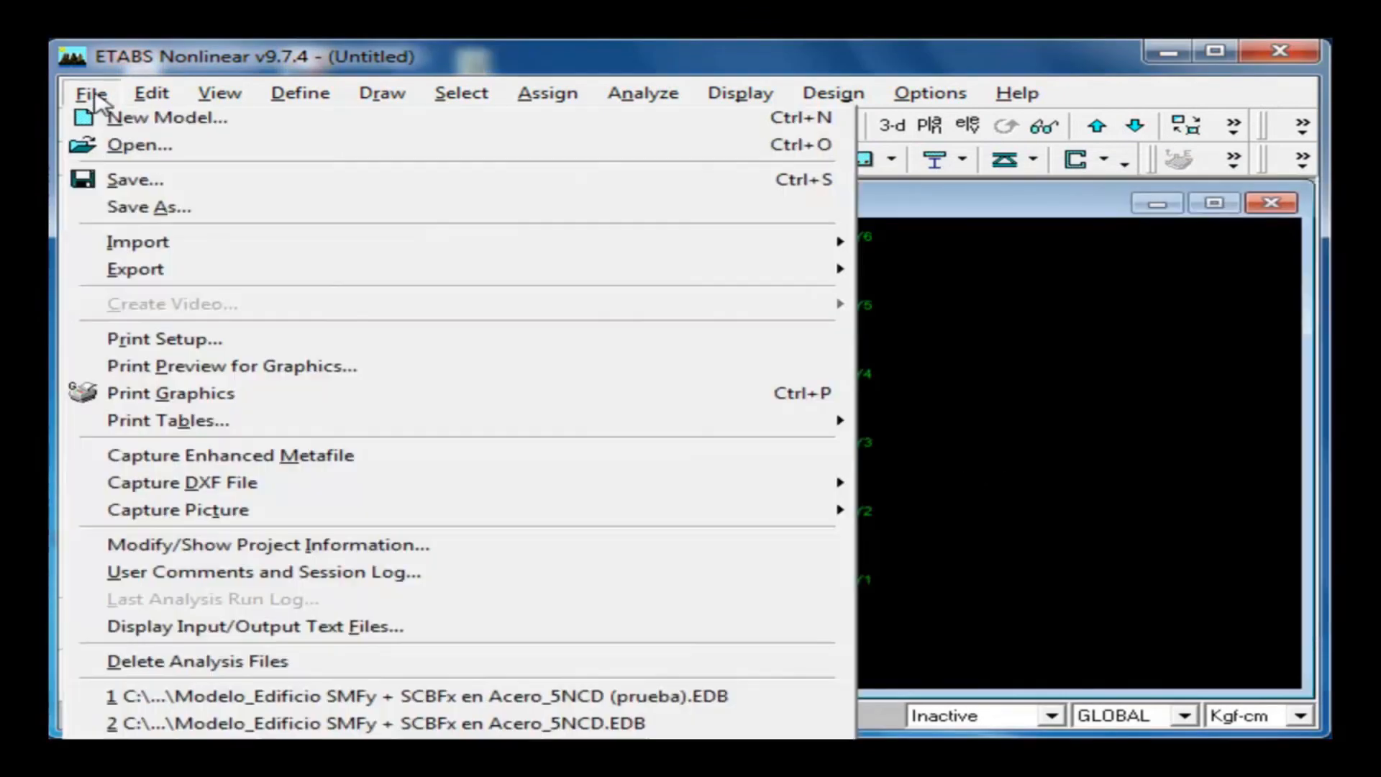
{"action": "left_click", "coordinate": [165, 210]}
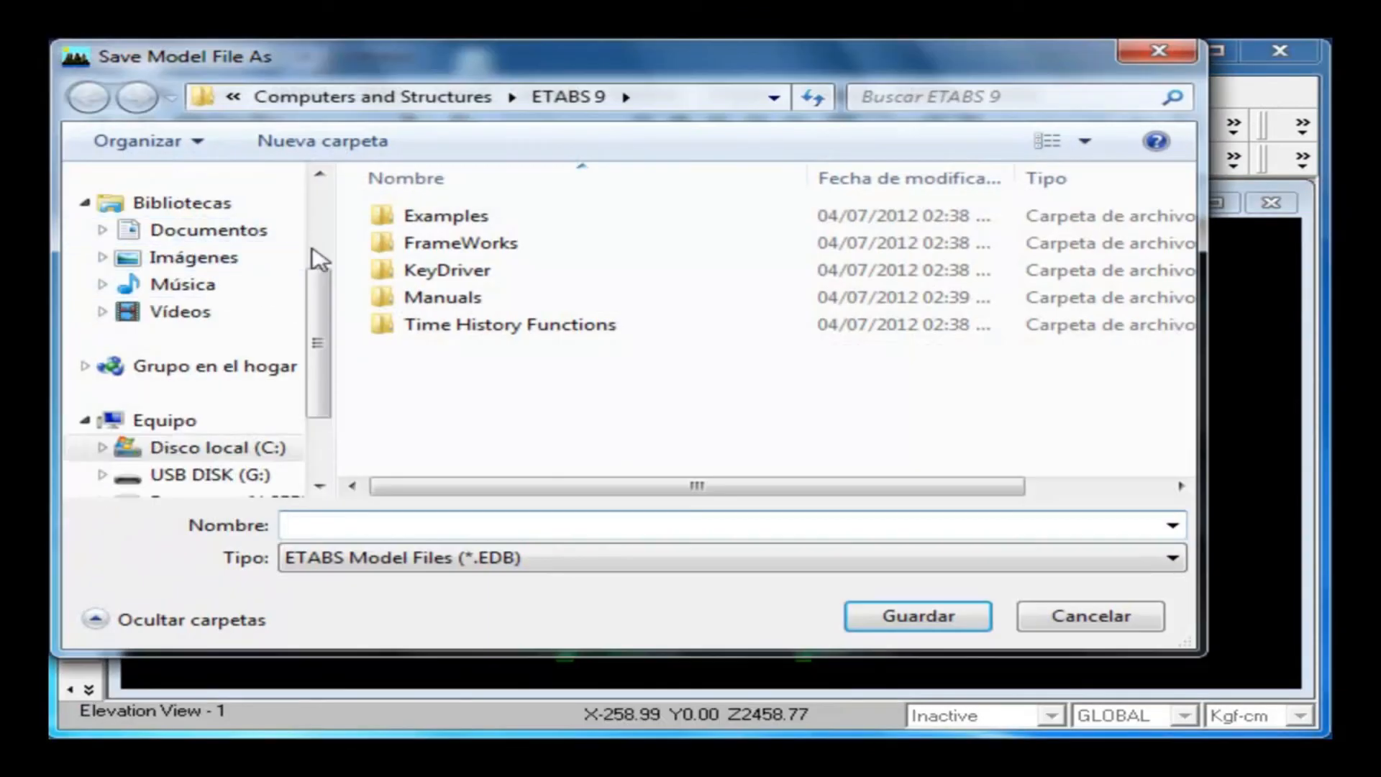
{"action": "scroll", "coordinate": [262, 216], "scroll_direction": "up", "scroll_amount": 2}
{"action": "scroll", "coordinate": [216, 225], "scroll_direction": "down", "scroll_amount": 4}
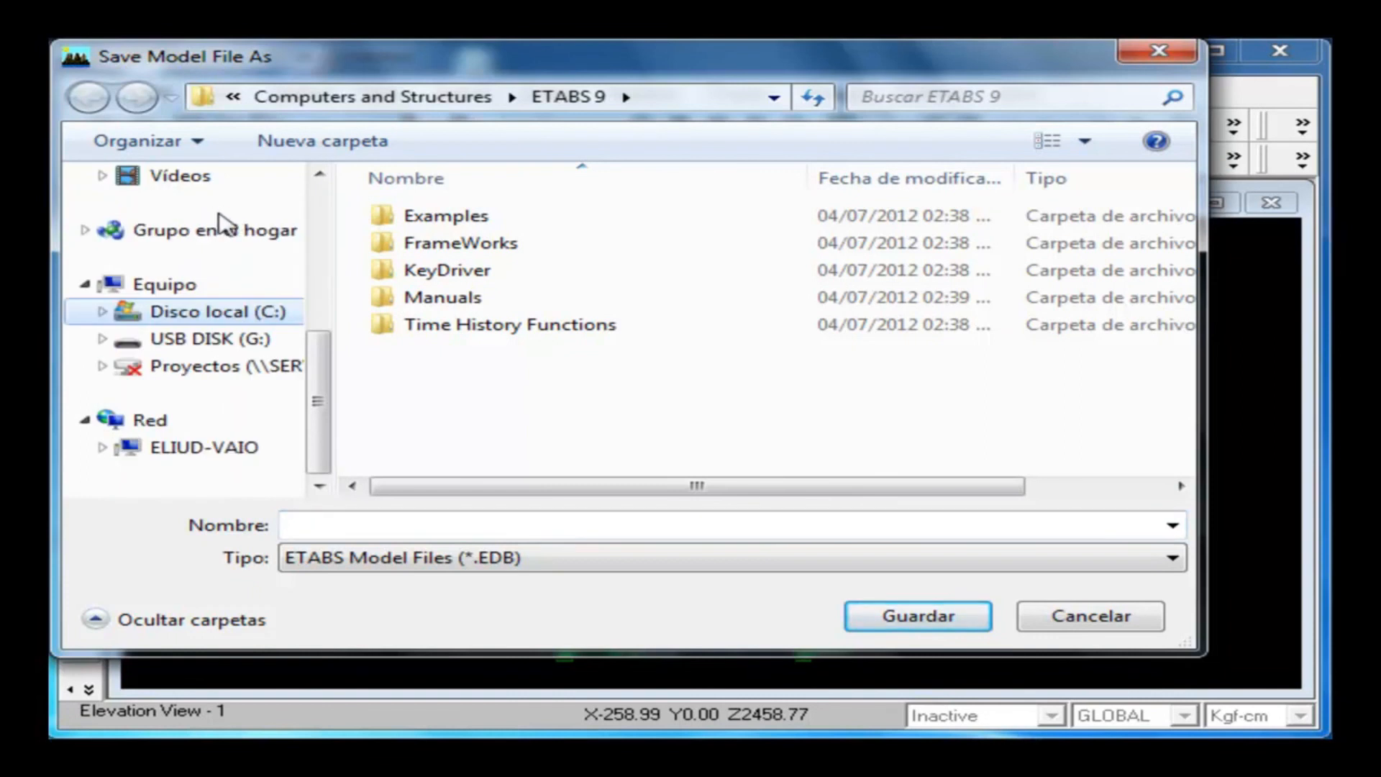
{"action": "left_click_drag", "start_coordinate": [321, 354], "coordinate": [345, 191]}
{"action": "left_click", "coordinate": [193, 214]}
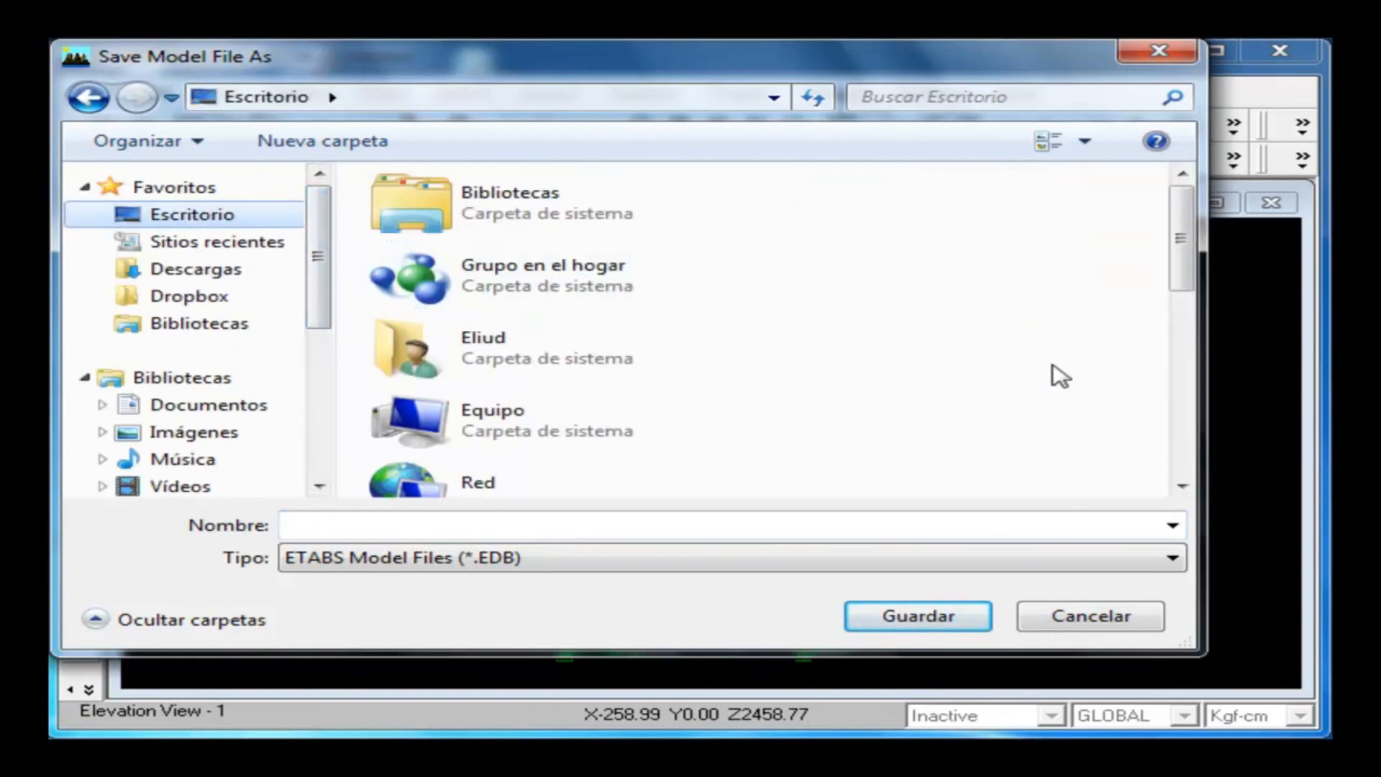
{"action": "left_click_drag", "start_coordinate": [1180, 261], "coordinate": [1236, 325]}
{"action": "left_click", "coordinate": [517, 519]}
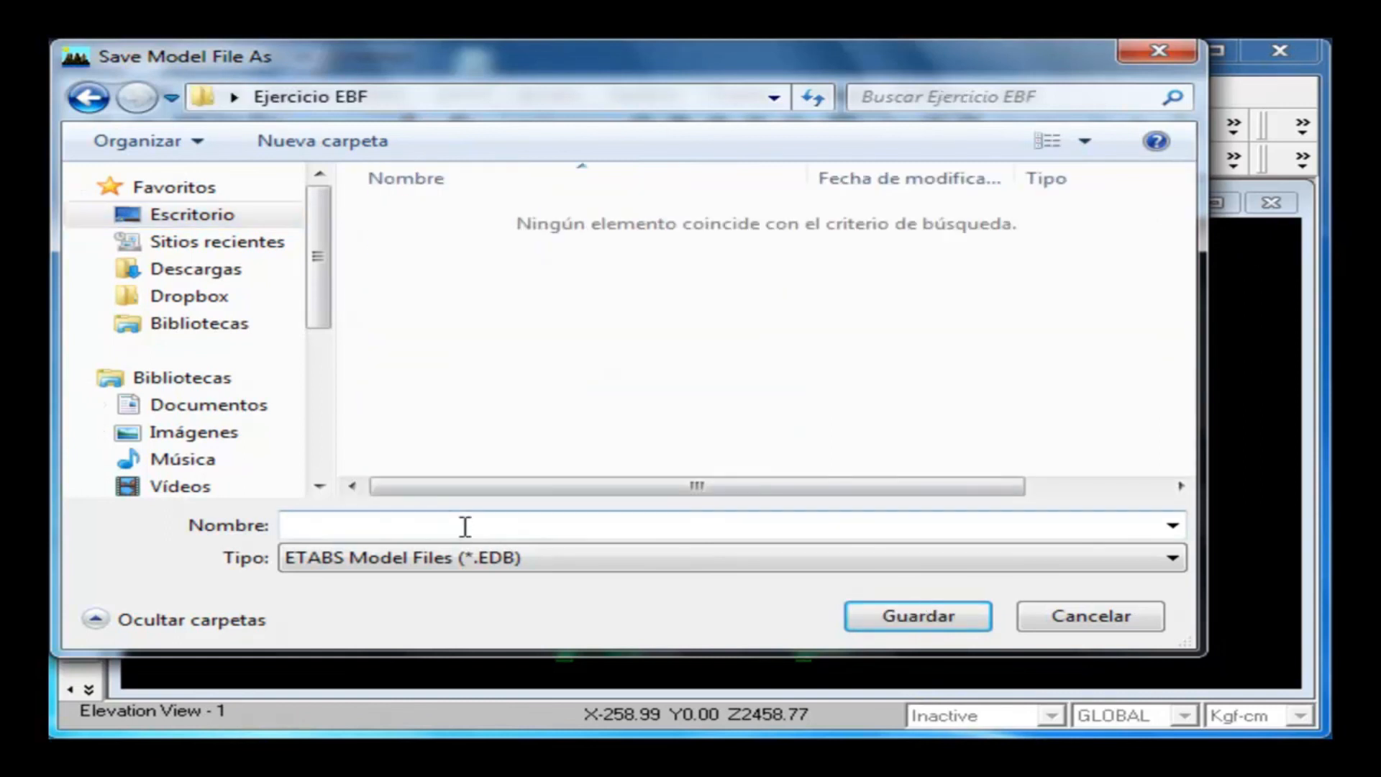
{"action": "type", "text": "Portico EBF"}
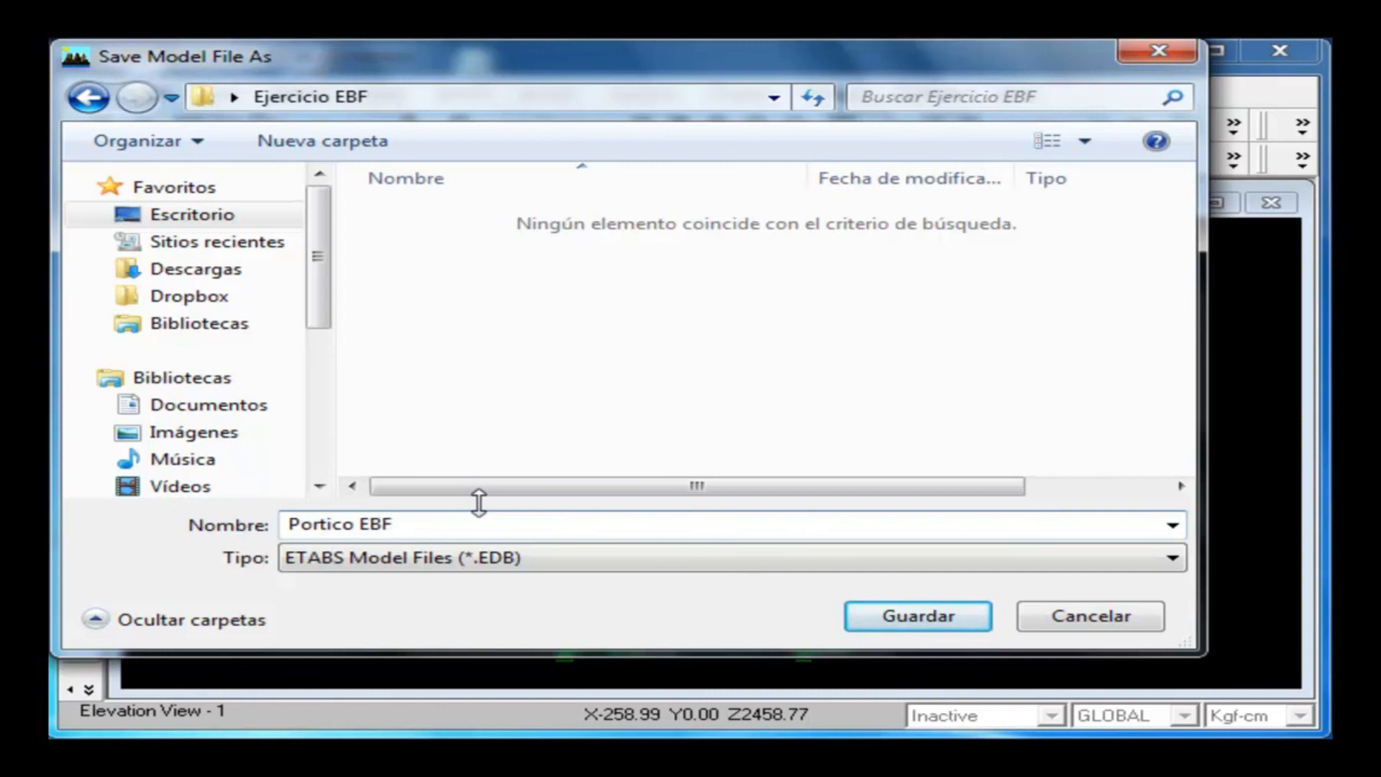
{"action": "type", "text": "-R0"}
{"action": "left_click", "coordinate": [903, 610]}
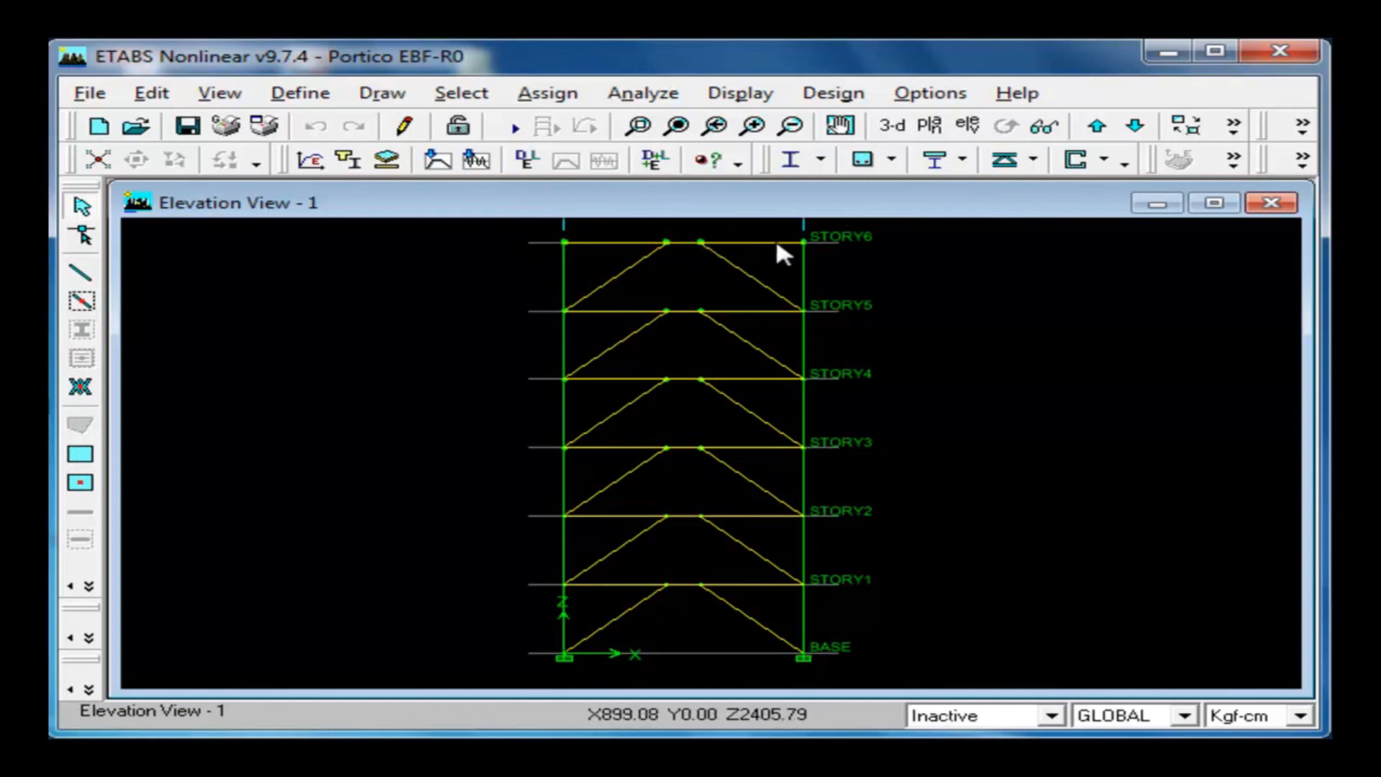
Step: In the static load cases, rename the DEAD case as PP and the LIVE case as CV
{"action": "left_click", "coordinate": [300, 93]}
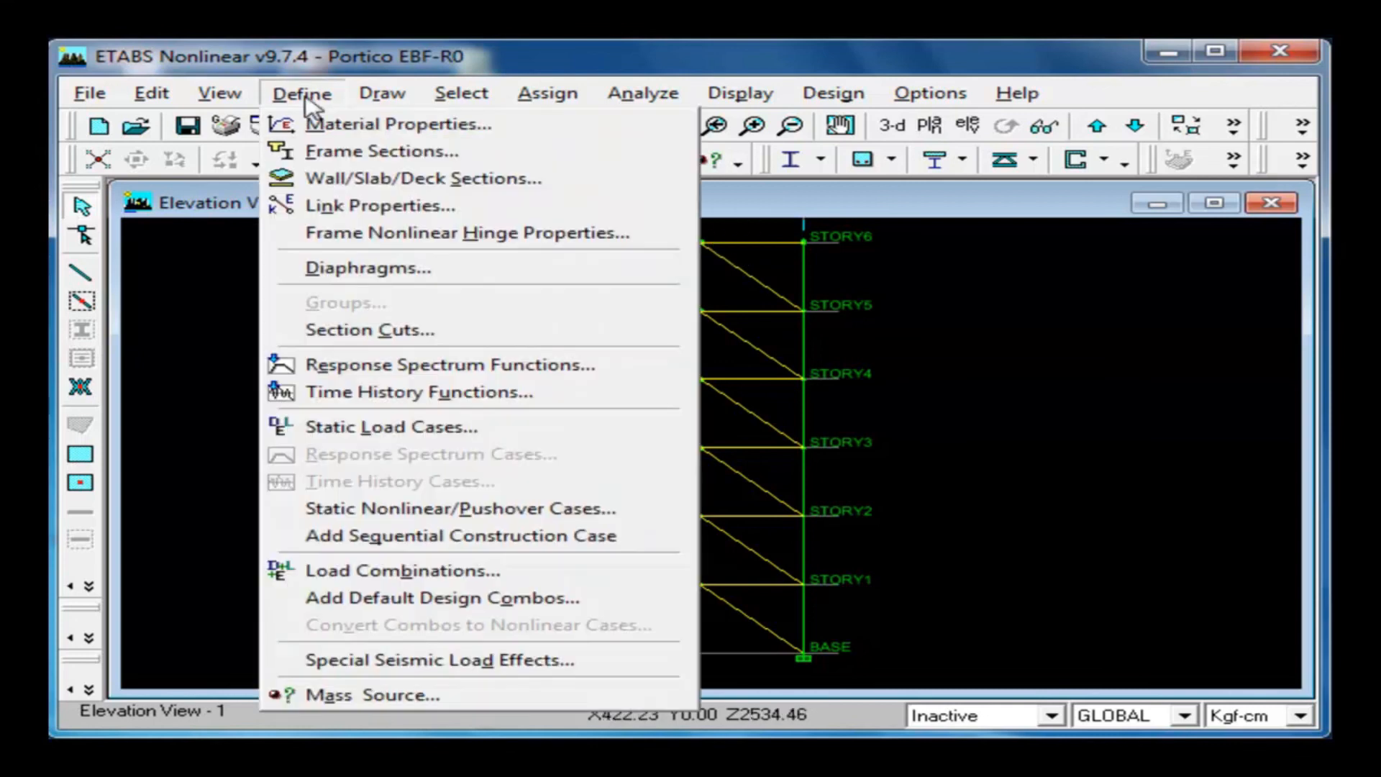
{"action": "left_click", "coordinate": [501, 432]}
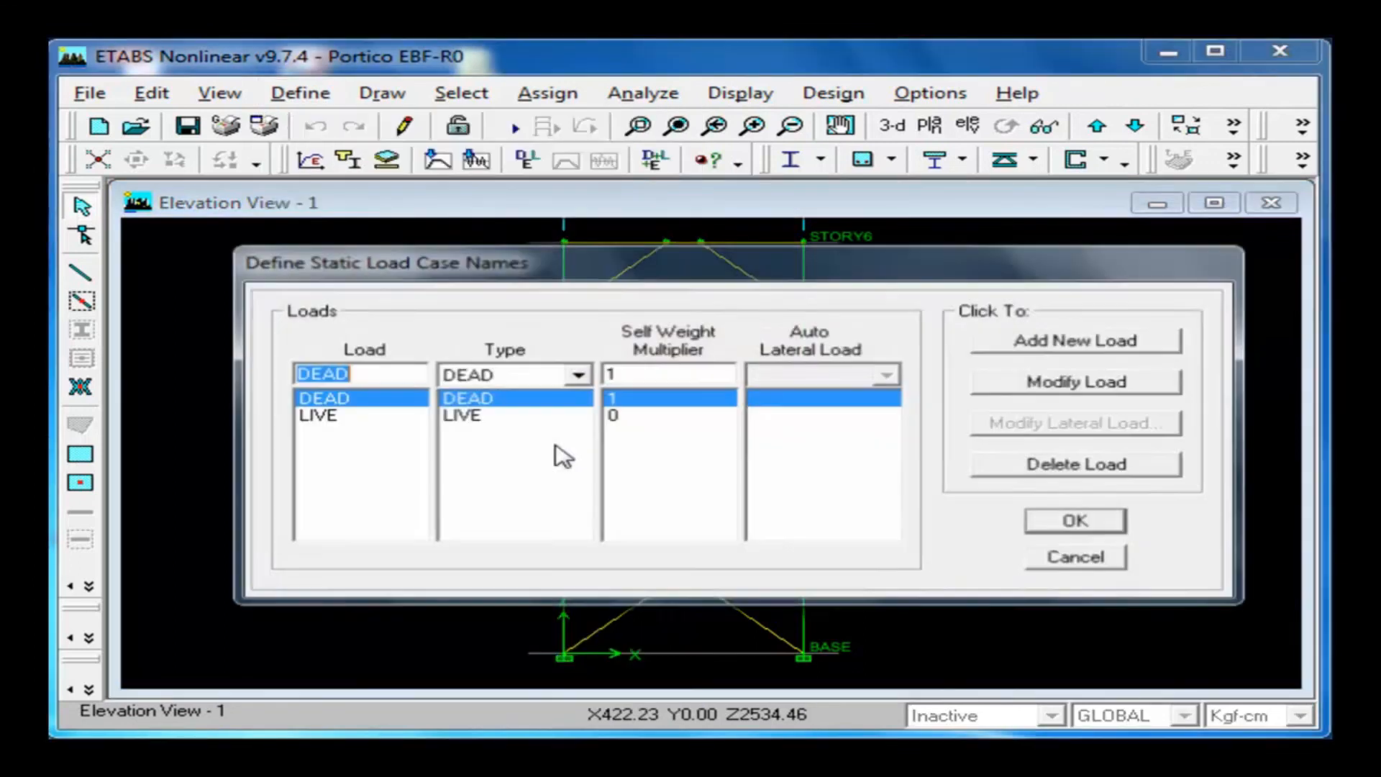
{"action": "type", "text": "PP"}
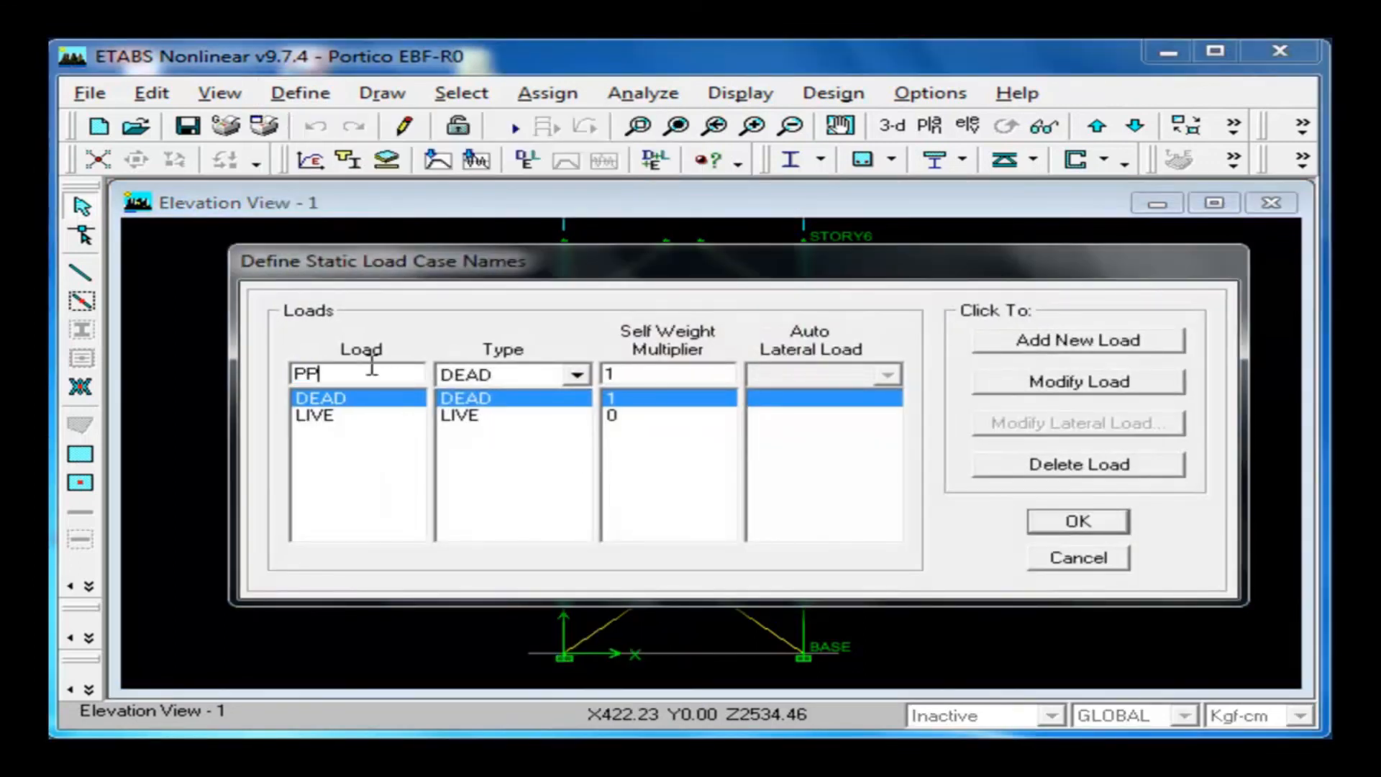
{"action": "left_click", "coordinate": [1021, 388]}
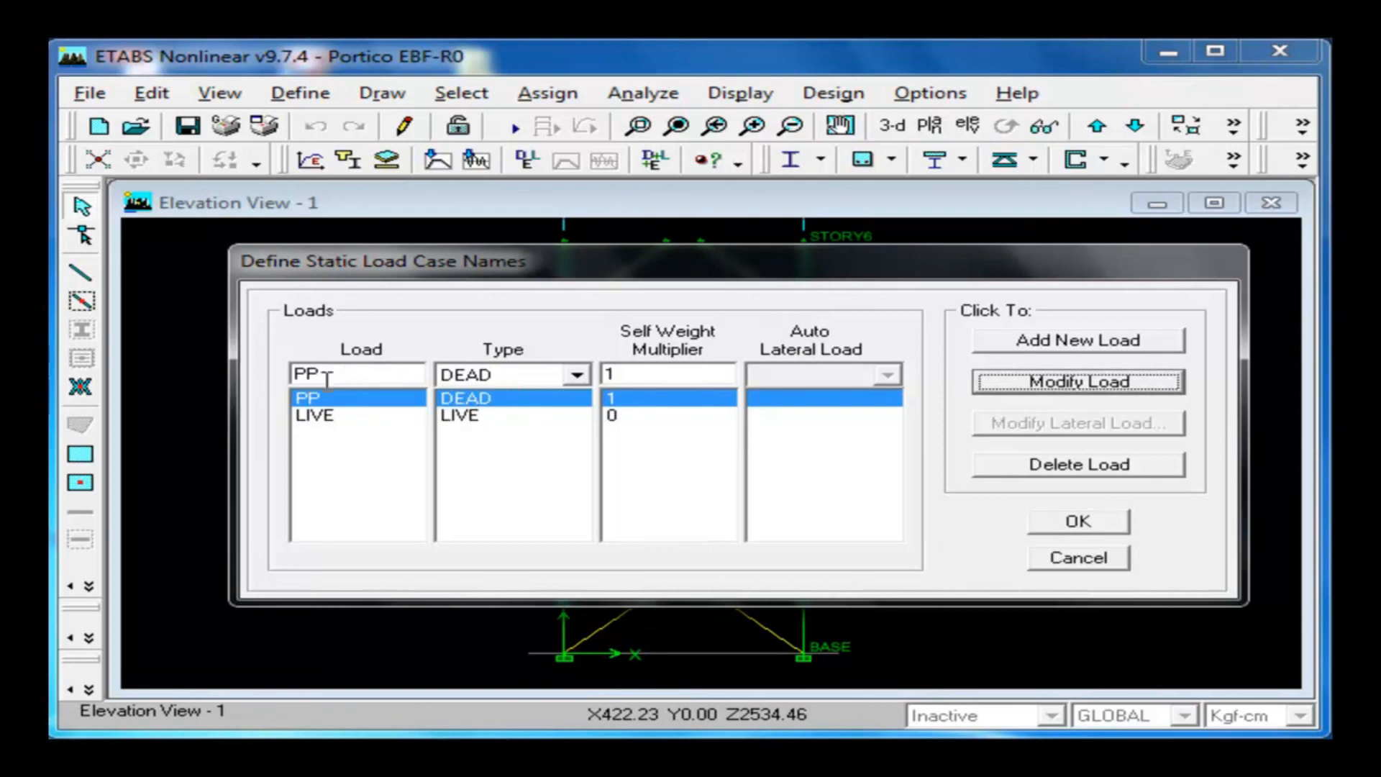
{"action": "left_click", "coordinate": [326, 417]}
{"action": "type", "text": "CV"}
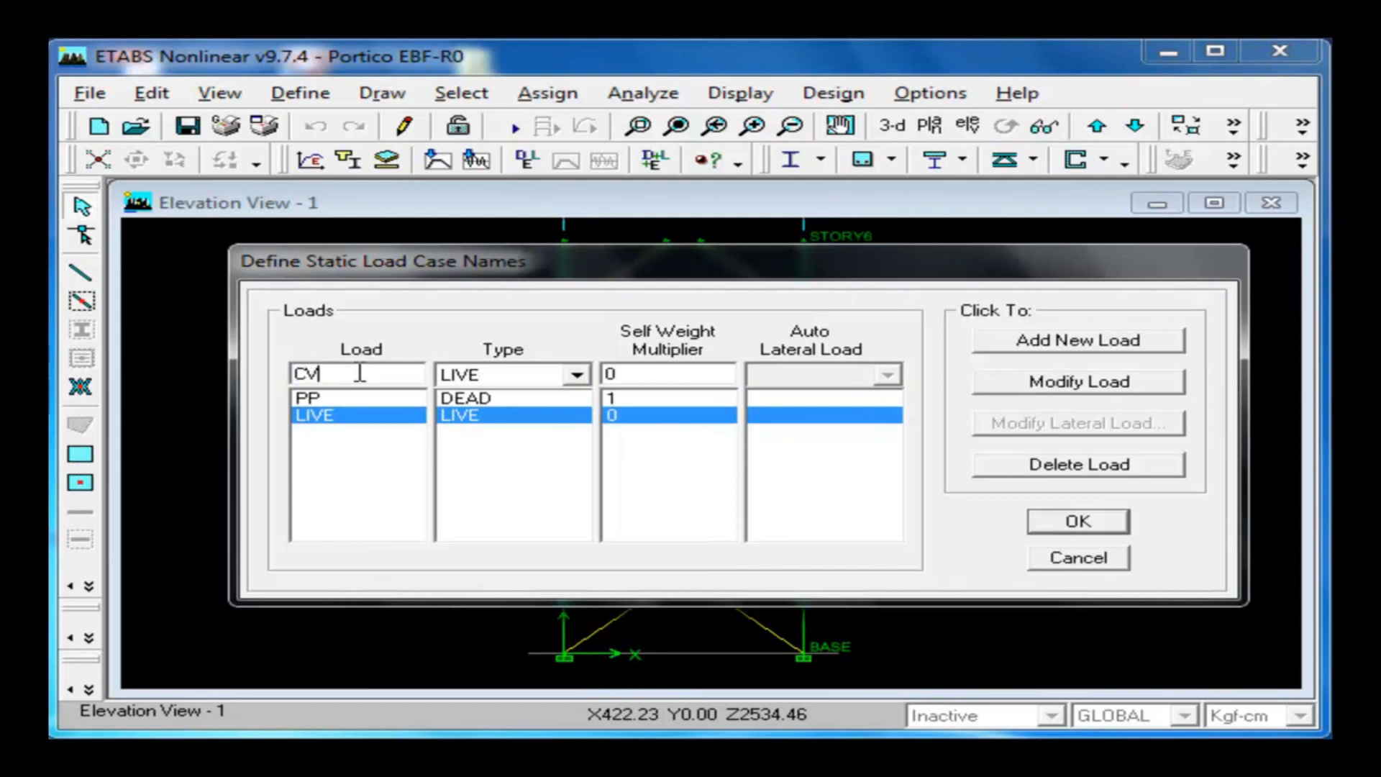
{"action": "left_click", "coordinate": [1075, 388]}
Step: Add a static load case SCP of type SUPER DEAD with a self-weight multiplier of 0
{"action": "left_click", "coordinate": [340, 370]}
{"action": "type", "text": "SCP"}
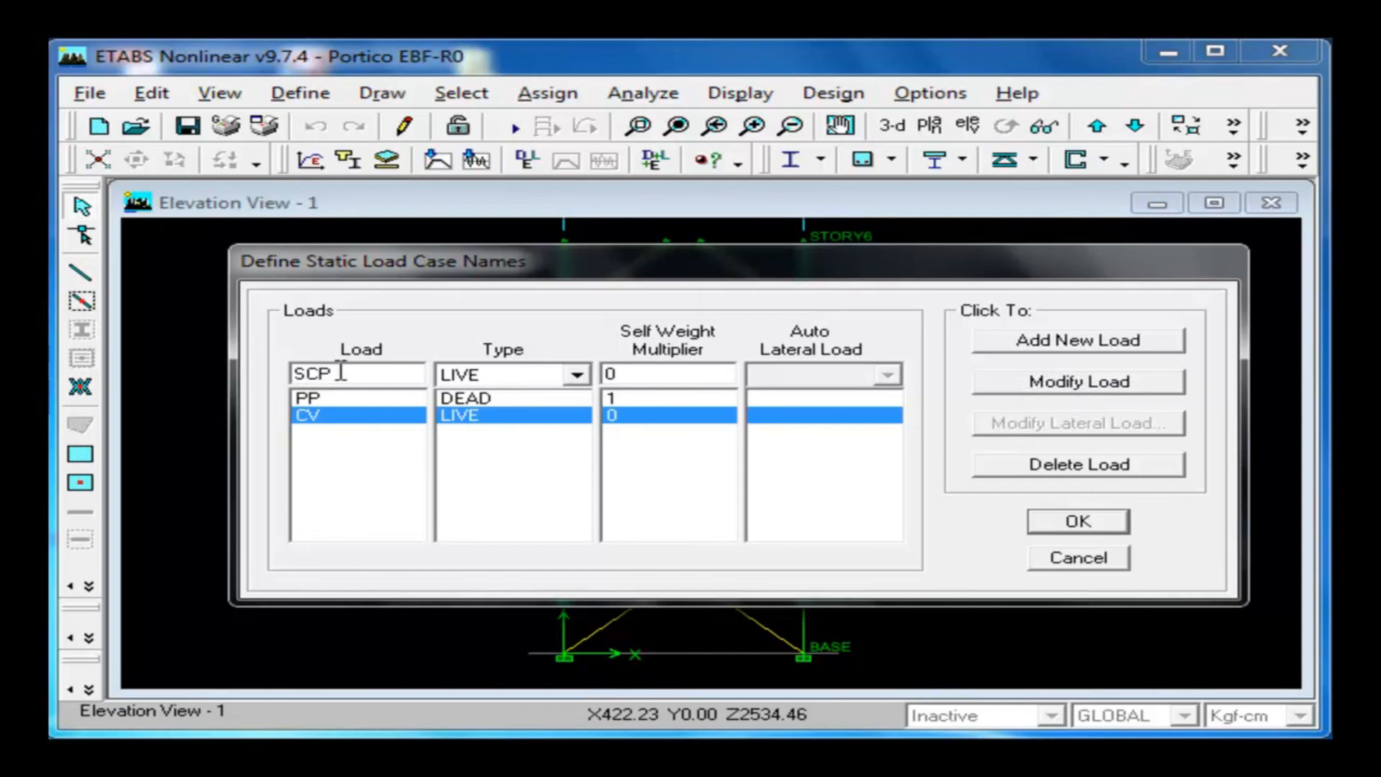
{"action": "left_click", "coordinate": [577, 375]}
{"action": "left_click", "coordinate": [527, 403]}
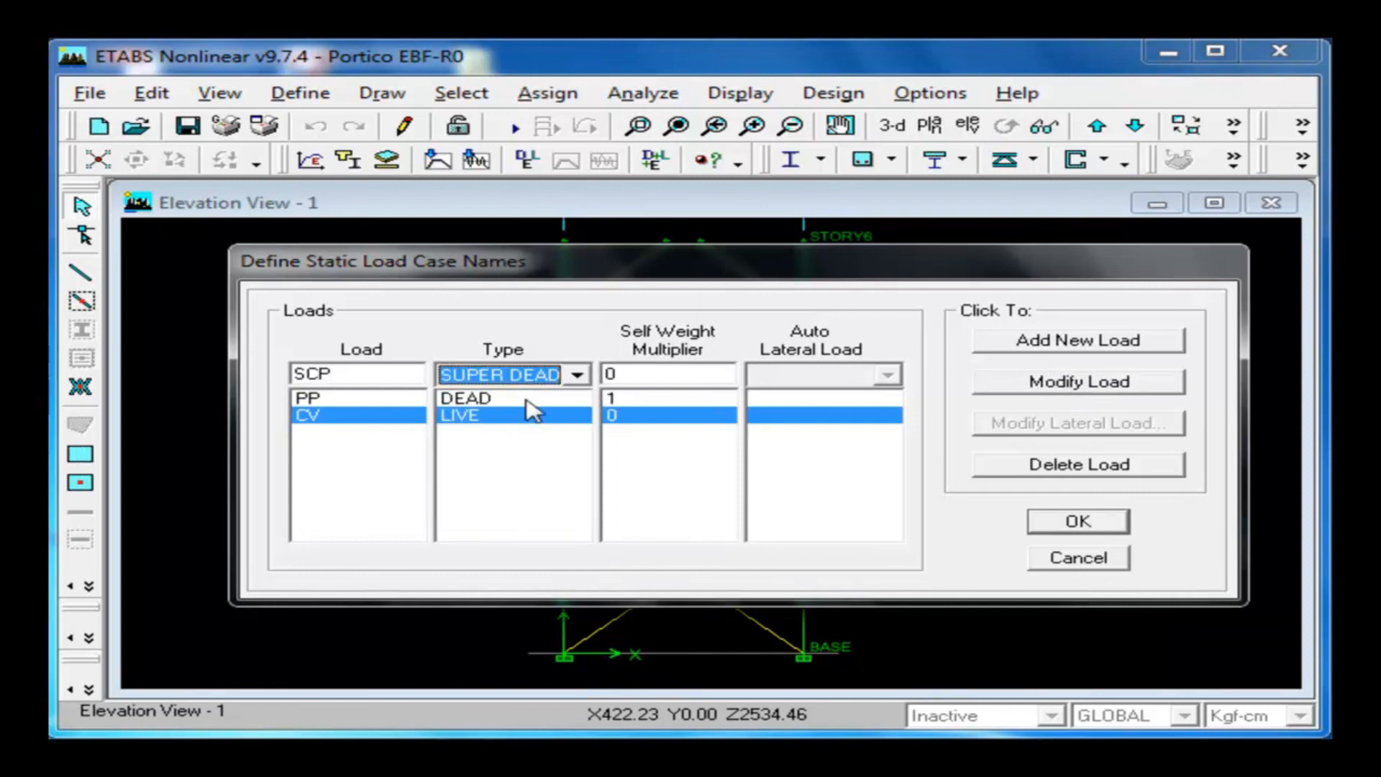
{"action": "left_click", "coordinate": [1091, 347]}
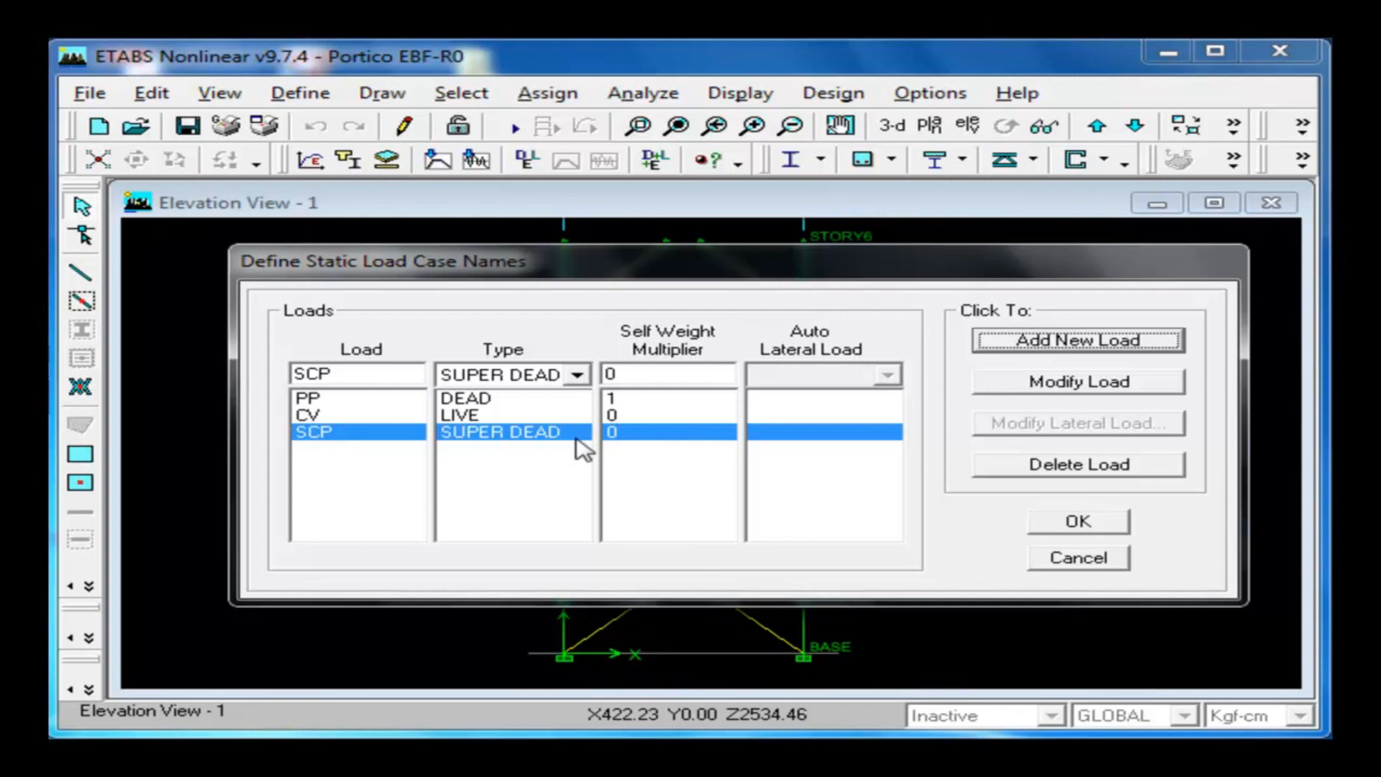
Step: Add a static load case CVT of type LIVE with self-weight multiplier 0, based on CV, and accept the load case definitions
{"action": "left_click", "coordinate": [347, 417]}
{"action": "left_click", "coordinate": [369, 370]}
{"action": "left_click", "coordinate": [372, 373]}
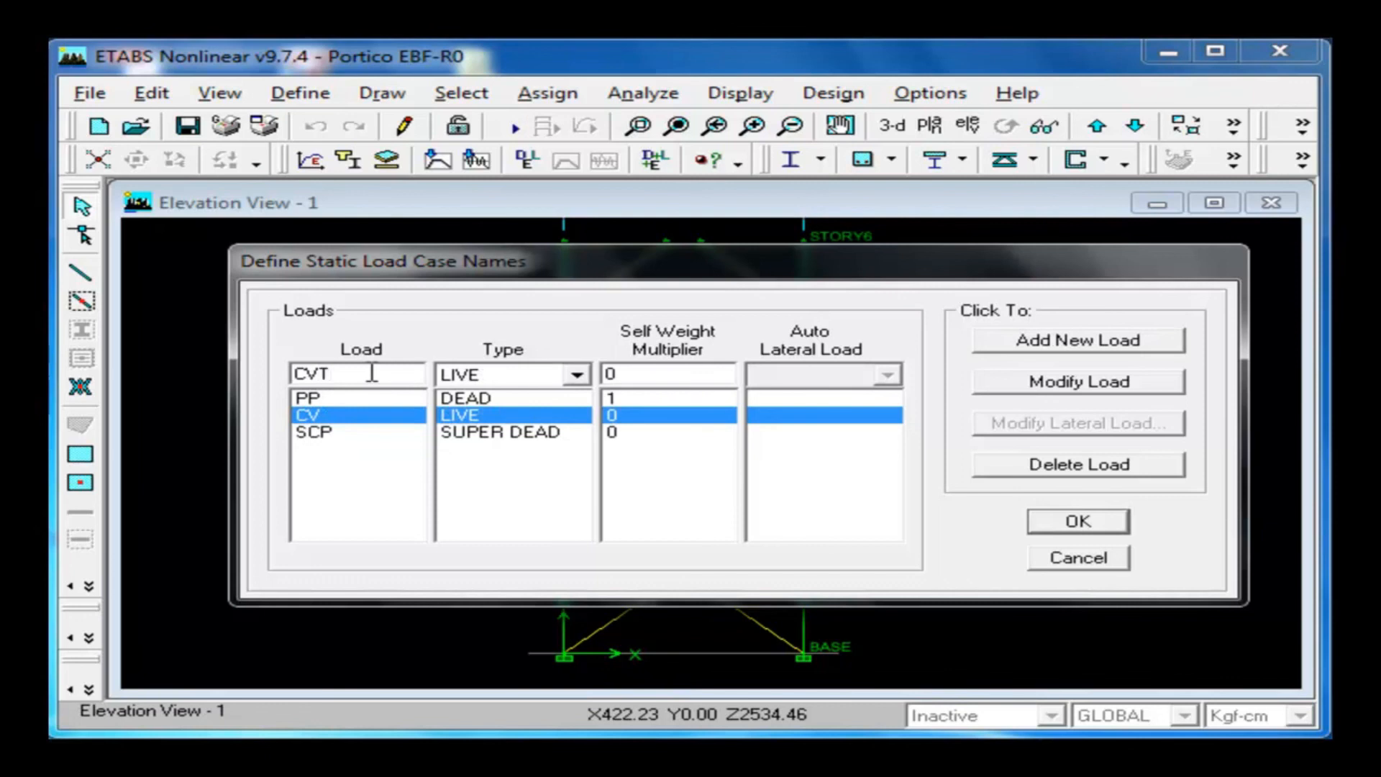
{"action": "left_click", "coordinate": [1067, 340]}
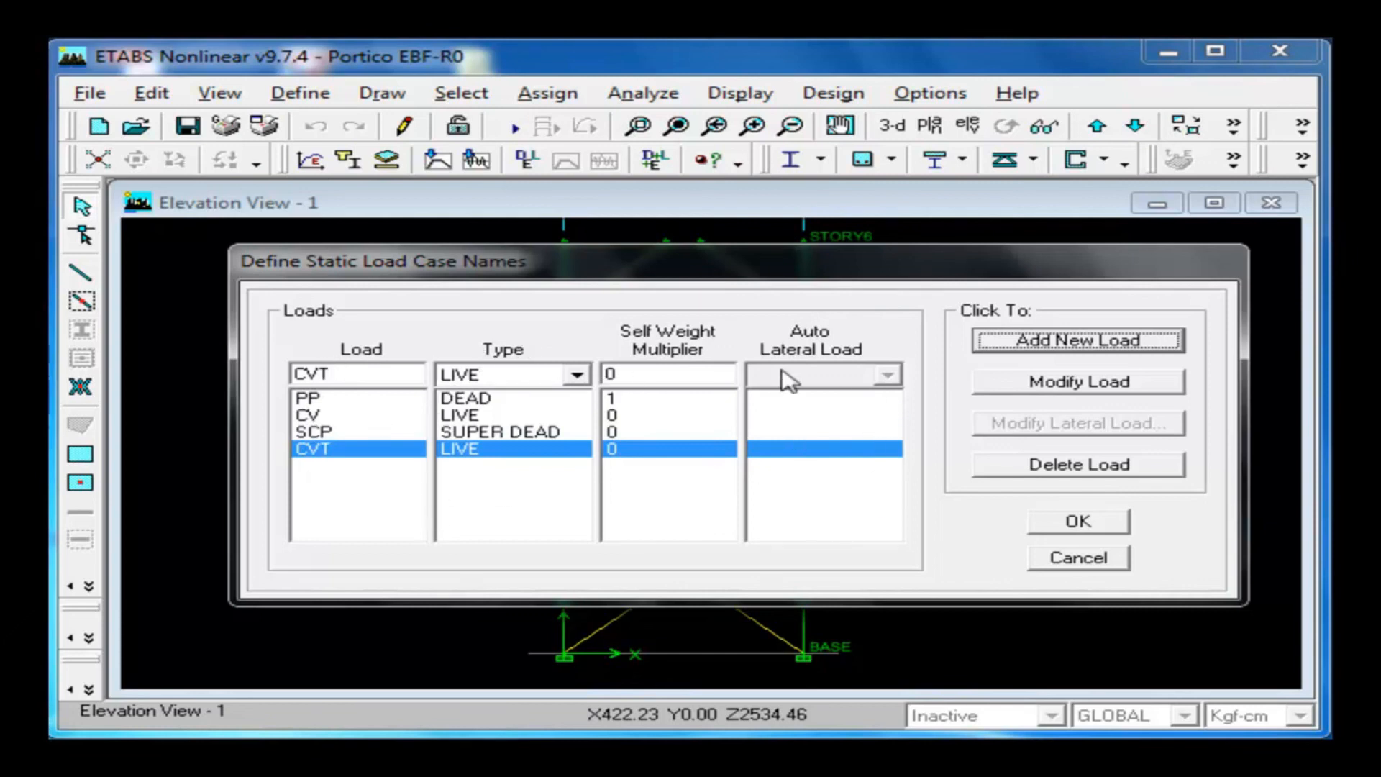
{"action": "left_click", "coordinate": [1079, 523]}
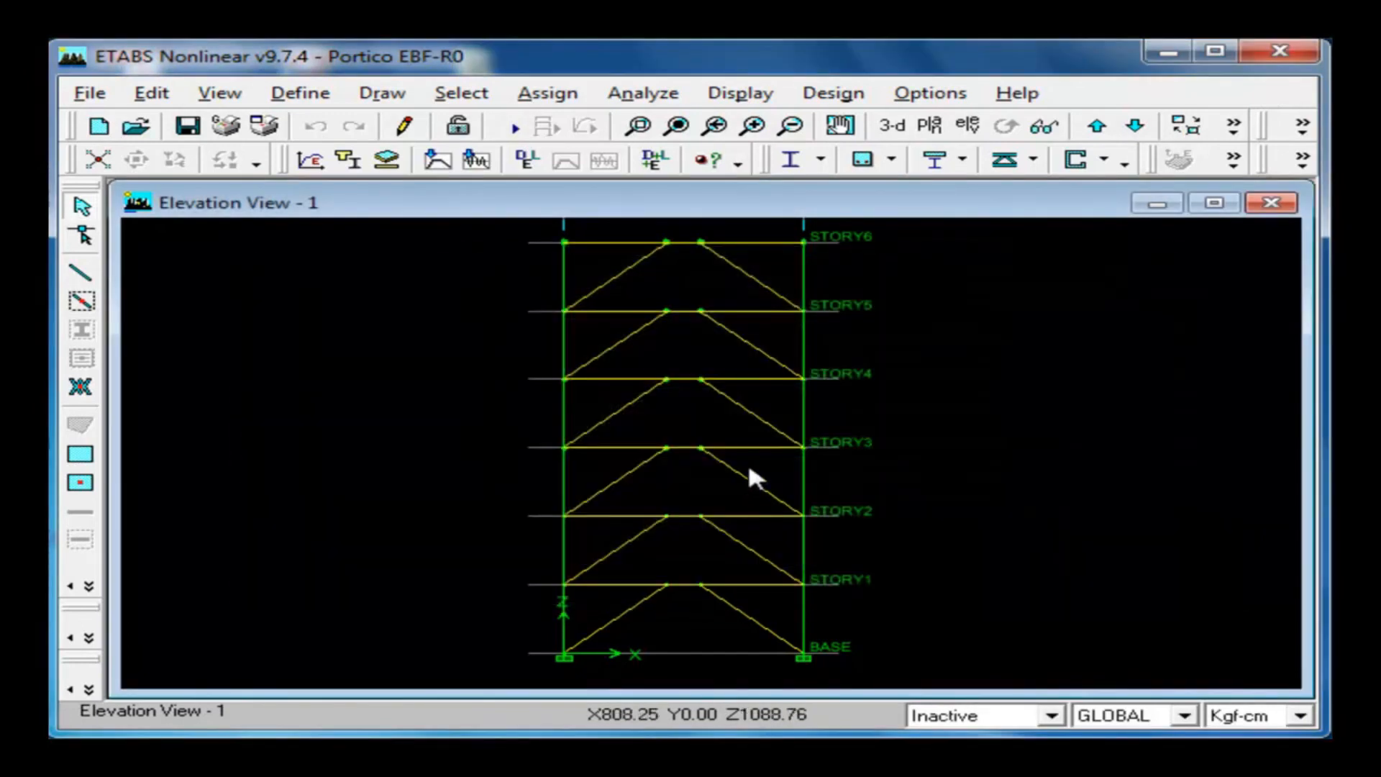